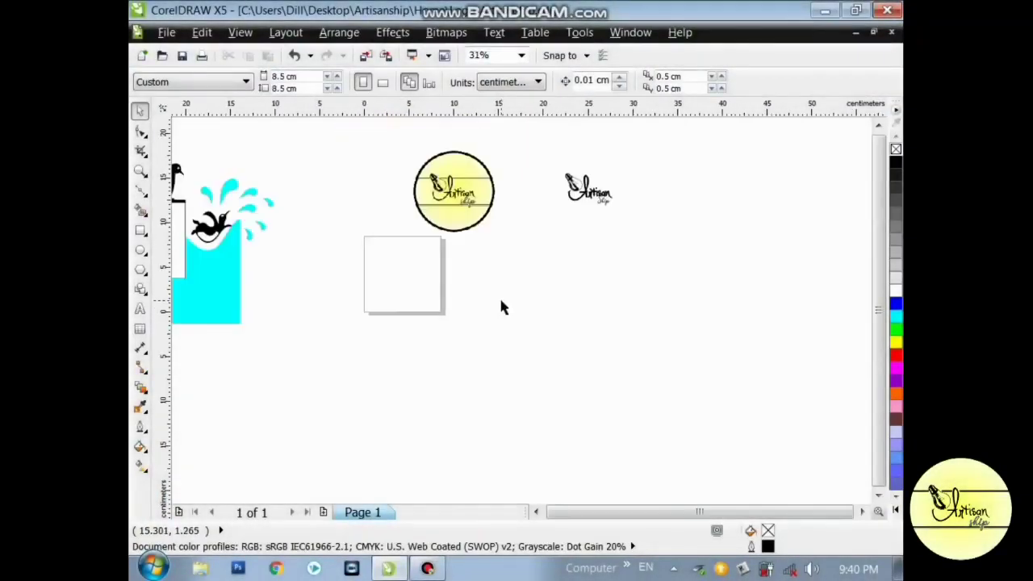
Move the bulb piece away from the Artisan ship lettering.
{"action": "left_click", "coordinate": [442, 134]}
{"action": "left_click_drag", "start_coordinate": [442, 133], "coordinate": [398, 255]}
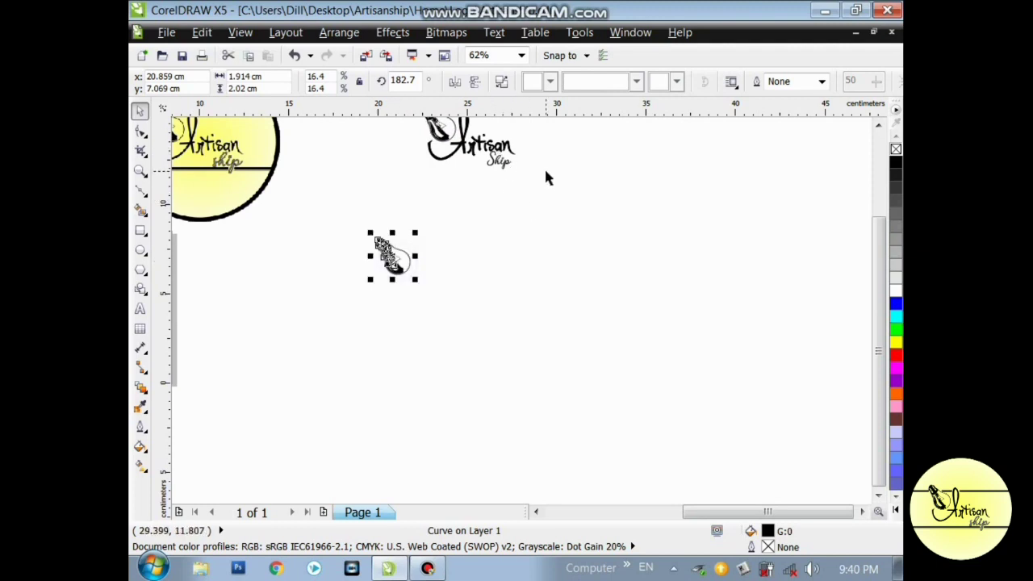
{"action": "scroll", "coordinate": [888, 136], "scroll_direction": "up", "scroll_amount": 3}
Duplicate the lettering below and right, and group the copy's 11 pieces.
{"action": "left_click_drag", "start_coordinate": [570, 268], "coordinate": [427, 168]}
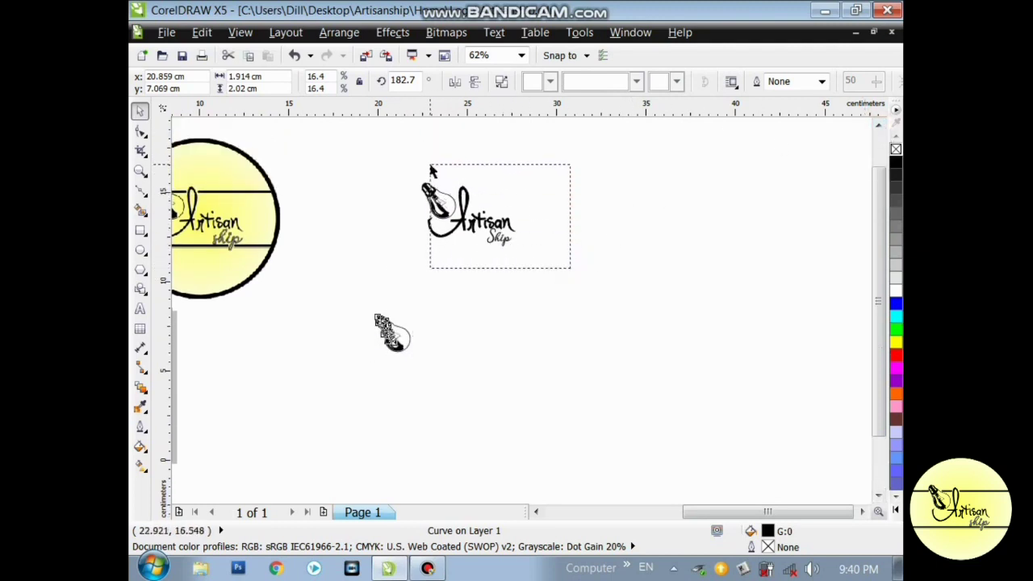
{"action": "left_click_drag", "start_coordinate": [473, 233], "coordinate": [531, 325]}
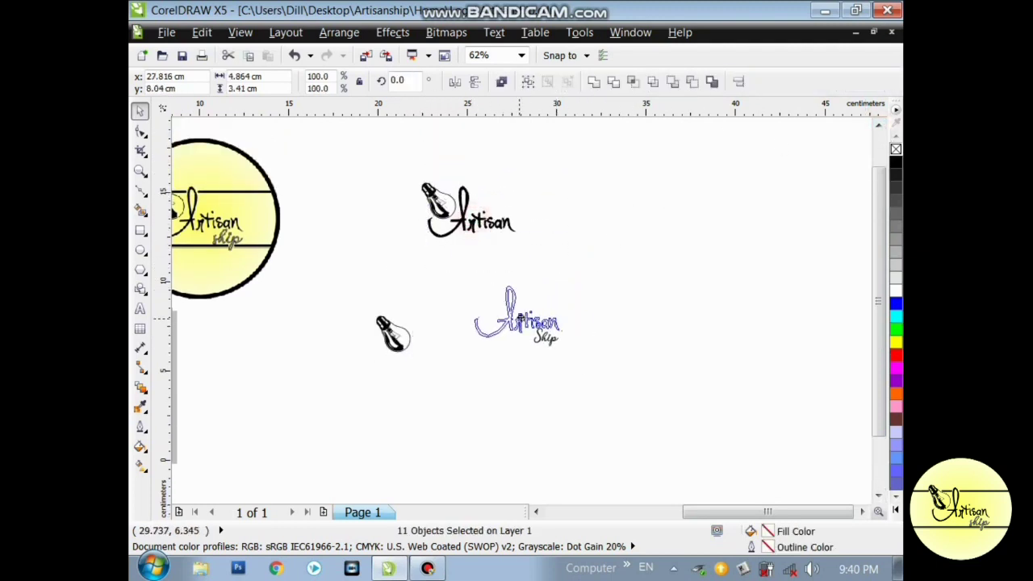
{"action": "right_click", "coordinate": [525, 320]}
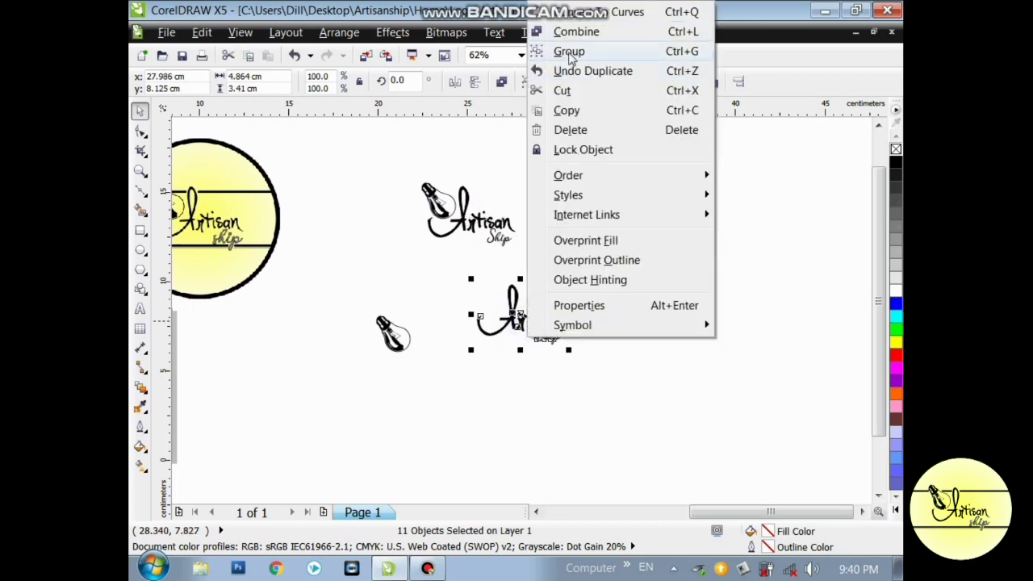
{"action": "left_click", "coordinate": [557, 48]}
{"action": "left_click", "coordinate": [878, 495]}
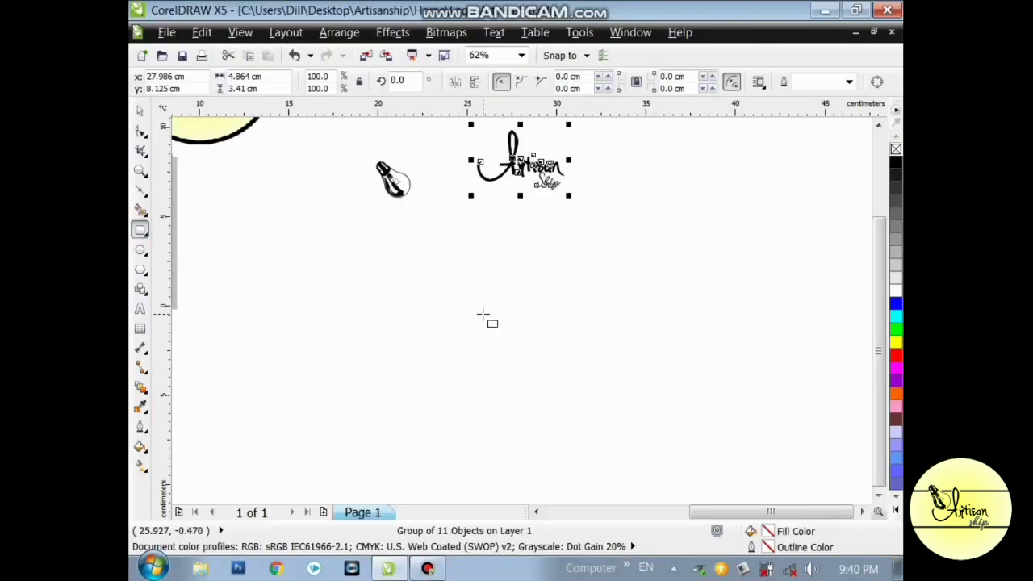
Draw a rectangle and size it to 9 cm wide by 5 cm high.
{"action": "left_click_drag", "start_coordinate": [483, 315], "coordinate": [630, 411]}
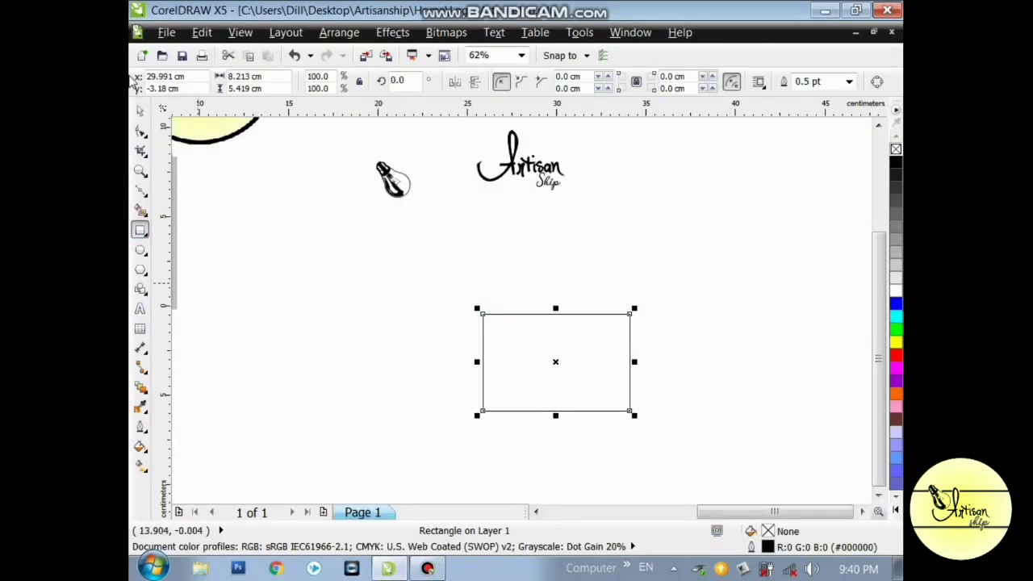
{"action": "left_click", "coordinate": [140, 110]}
{"action": "left_click", "coordinate": [245, 76]}
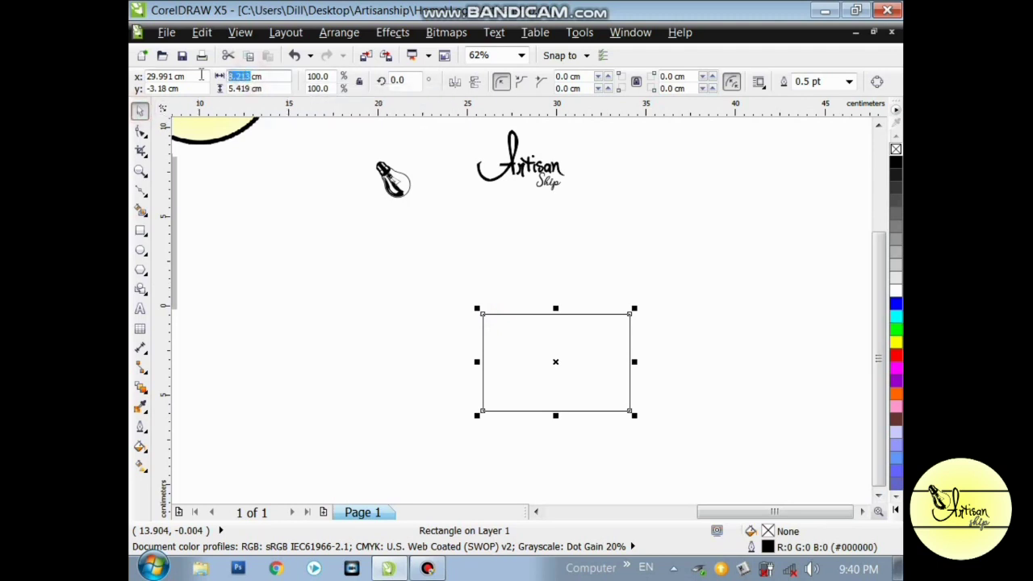
{"action": "type", "text": "9"}
{"action": "key", "text": "Tab"}
{"action": "type", "text": "5"}
{"action": "key", "text": "Return"}
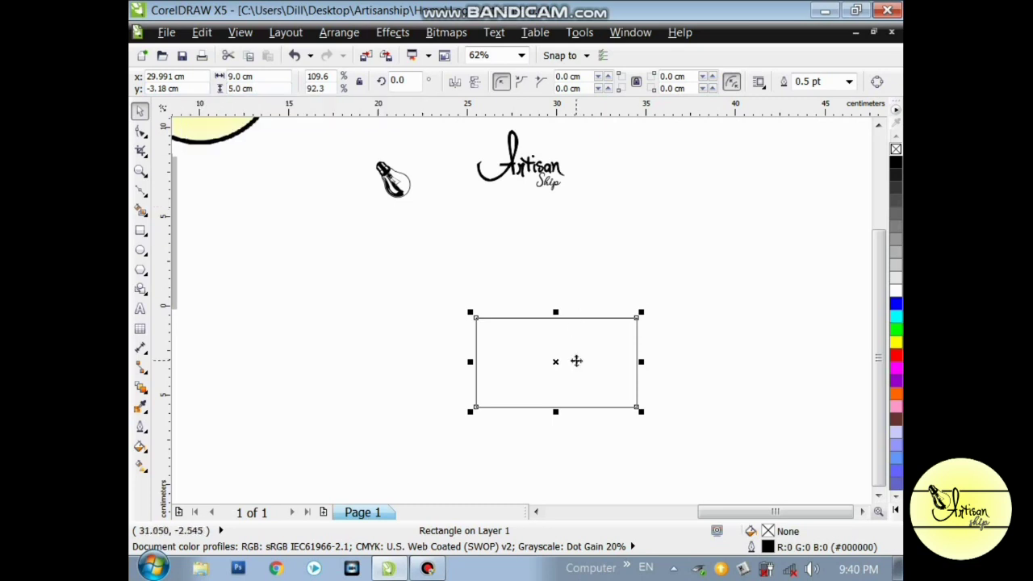
{"action": "left_click", "coordinate": [642, 428]}
Leave a duplicate of the rectangle directly below the first.
{"action": "scroll", "coordinate": [609, 396], "scroll_direction": "up", "scroll_amount": 2}
{"action": "left_click", "coordinate": [522, 321]}
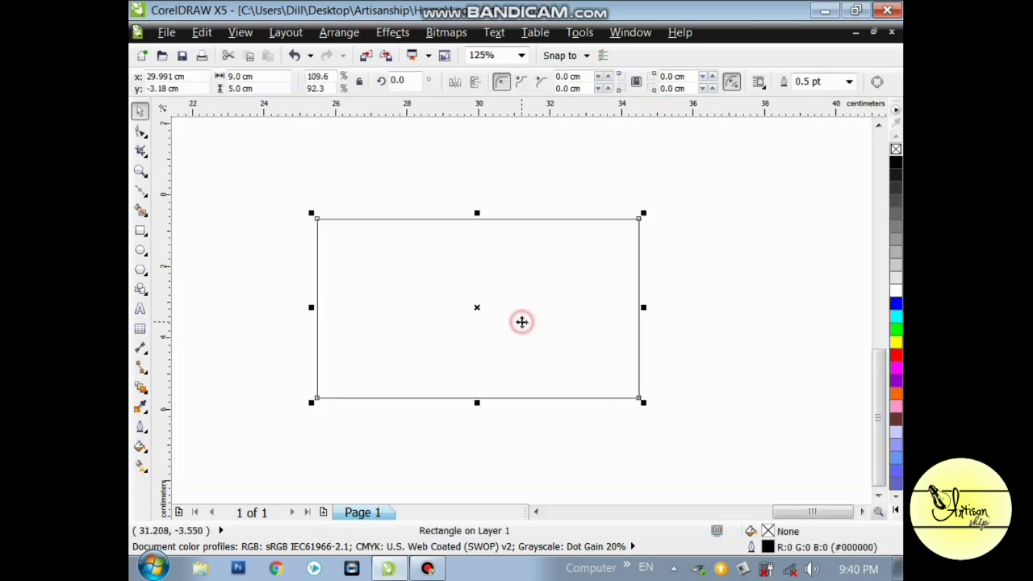
{"action": "scroll", "coordinate": [507, 331], "scroll_direction": "down", "scroll_amount": 2}
{"action": "left_click_drag", "start_coordinate": [501, 318], "coordinate": [507, 426]}
{"action": "left_click", "coordinate": [805, 398]}
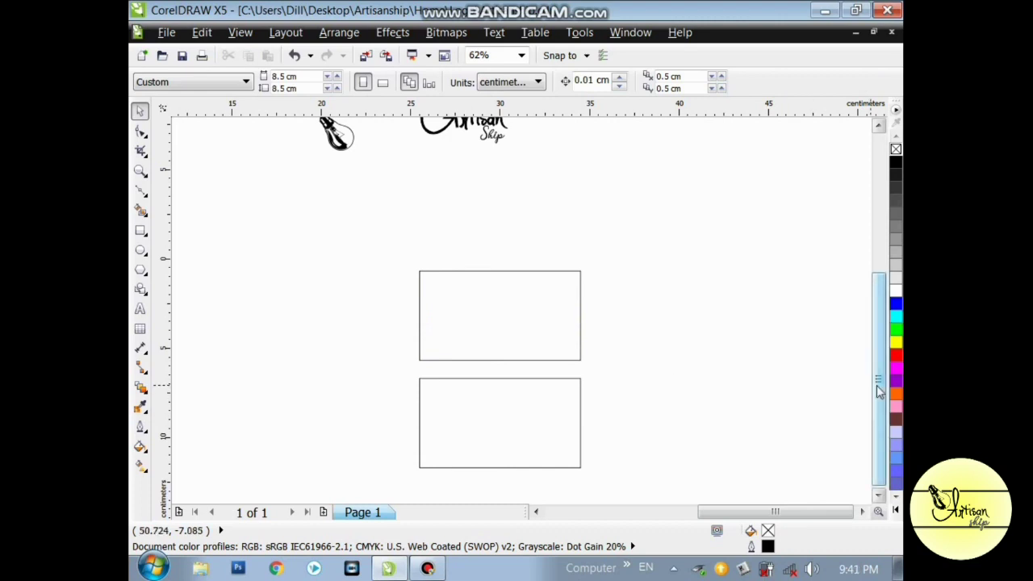
Fill both the upper and lower rectangles orange (#FF6600).
{"action": "left_click", "coordinate": [578, 331]}
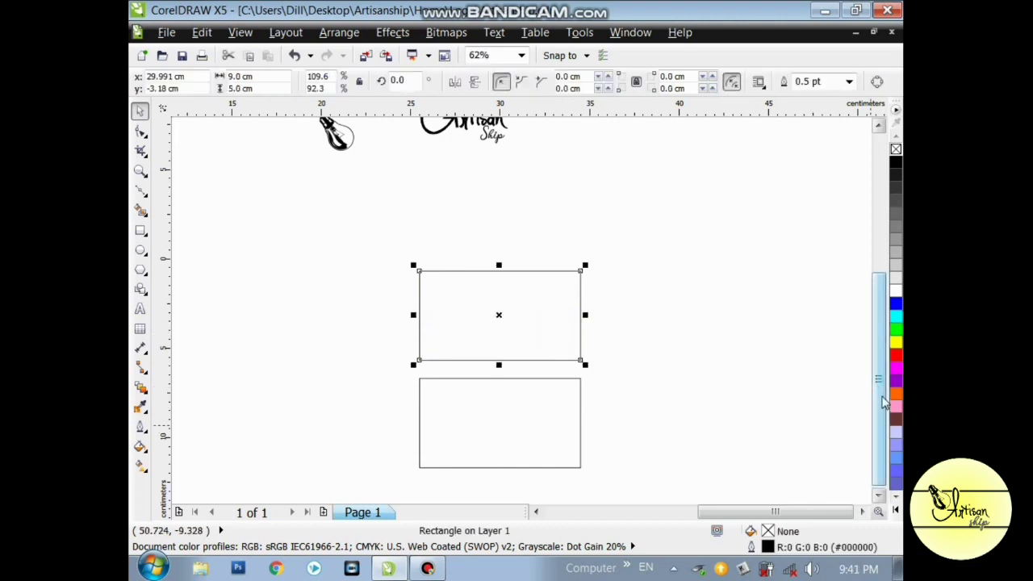
{"action": "left_click", "coordinate": [896, 393]}
{"action": "left_click", "coordinate": [525, 416]}
{"action": "left_click", "coordinate": [896, 393]}
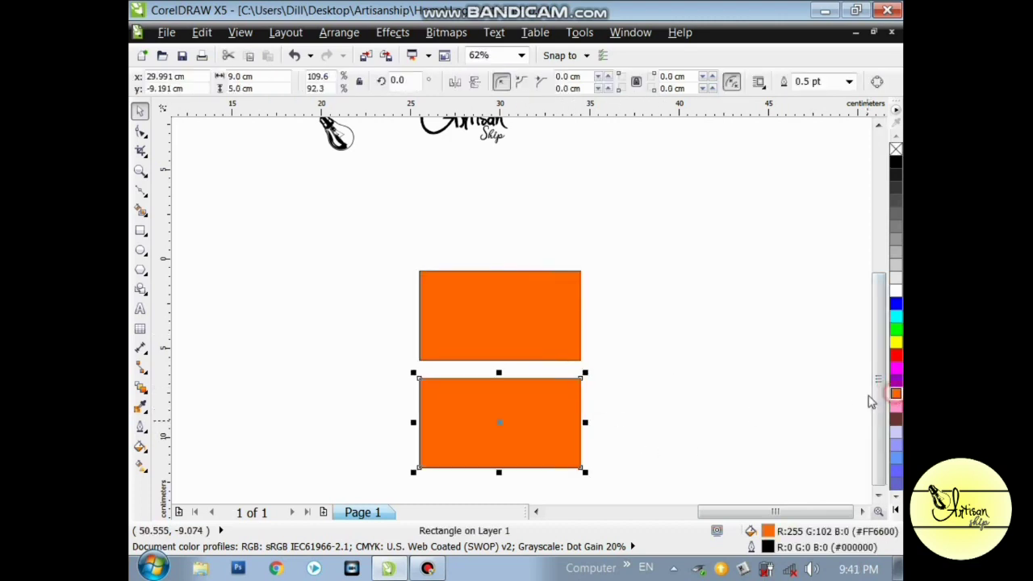
{"action": "left_click", "coordinate": [547, 312]}
{"action": "scroll", "coordinate": [548, 312], "scroll_direction": "up", "scroll_amount": 1}
{"action": "scroll", "coordinate": [548, 311], "scroll_direction": "up", "scroll_amount": 1}
{"action": "scroll", "coordinate": [547, 311], "scroll_direction": "down", "scroll_amount": 1}
{"action": "left_click", "coordinate": [140, 230]}
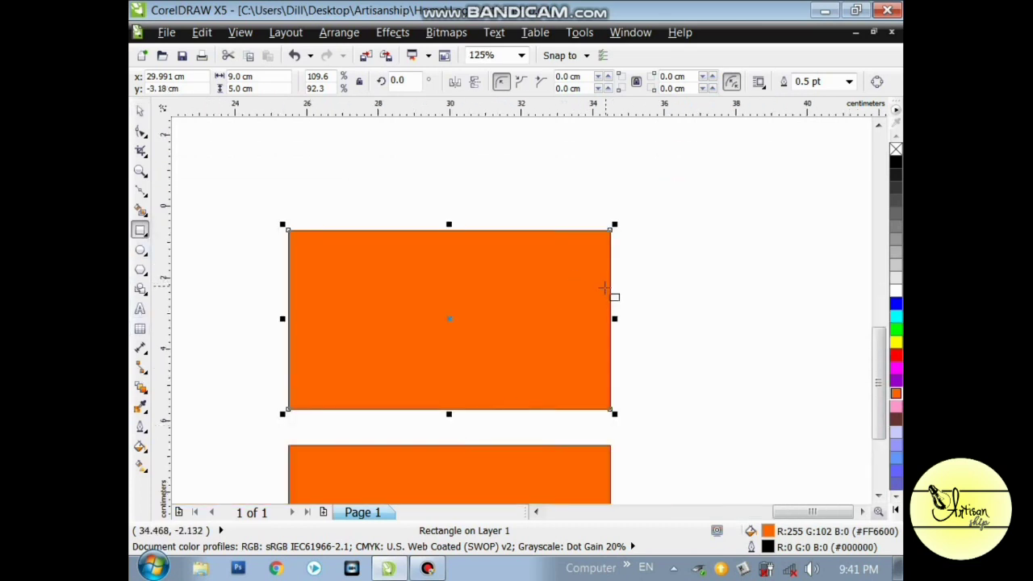
Draw a thin 4.678 × 0.762 cm strip in from the upper card's right edge, plus a short mirrored copy.
{"action": "left_click_drag", "start_coordinate": [612, 285], "coordinate": [442, 313]}
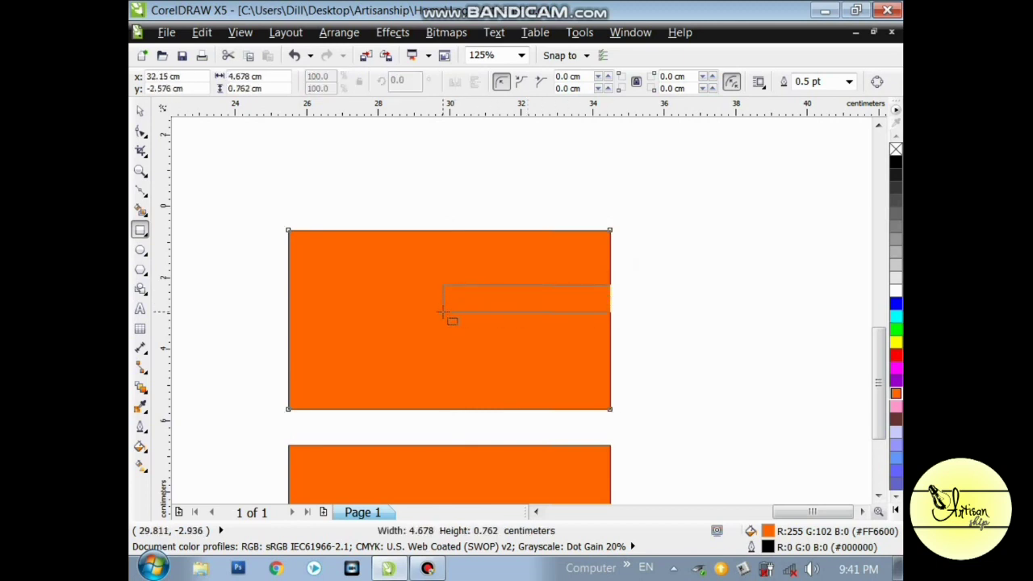
{"action": "left_click_drag", "start_coordinate": [443, 313], "coordinate": [442, 313]}
{"action": "left_click", "coordinate": [141, 112]}
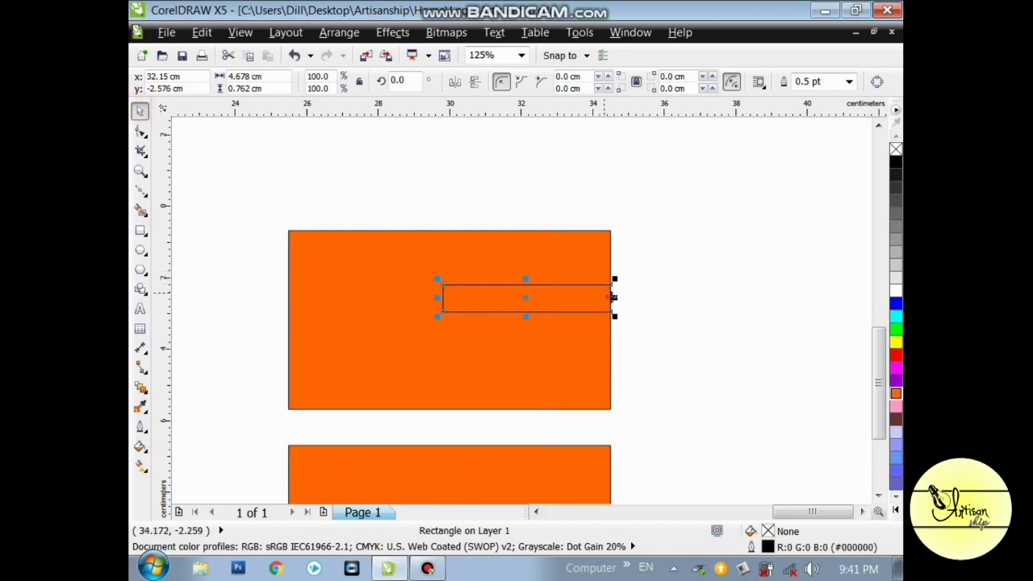
{"action": "left_click_drag", "start_coordinate": [613, 298], "coordinate": [410, 301]}
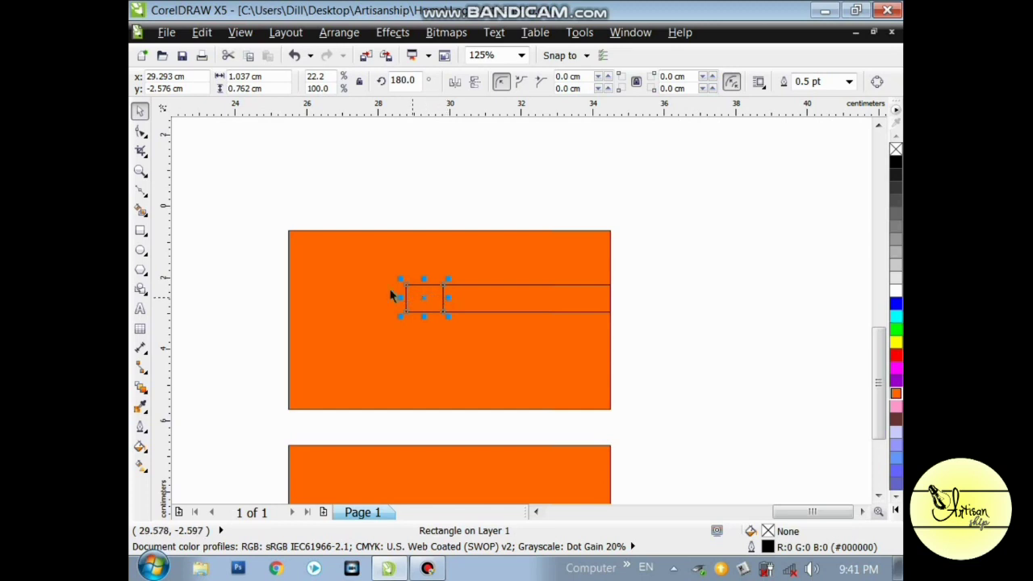
{"action": "left_click", "coordinate": [140, 189]}
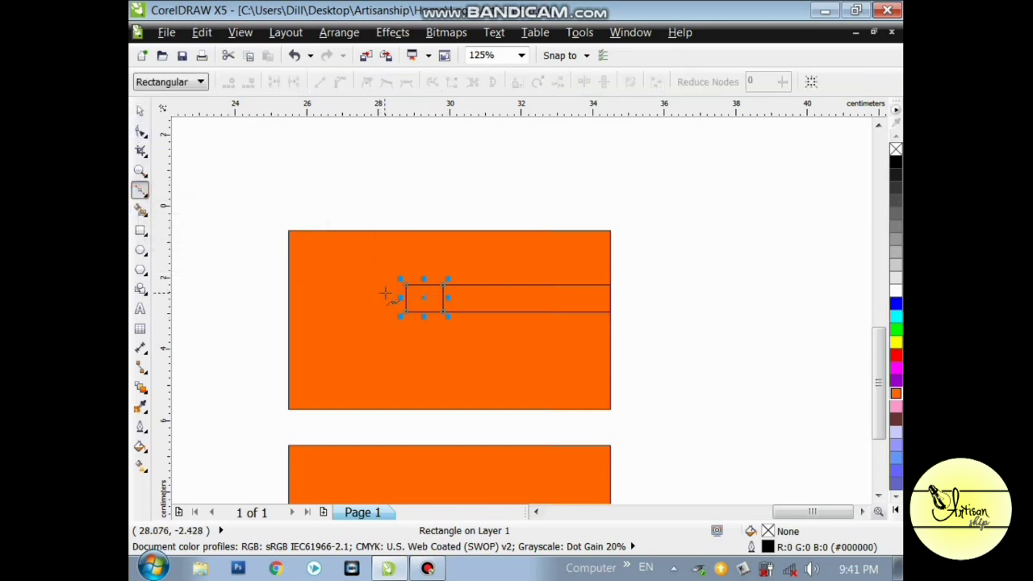
Trace a line along the small rectangle's edges, place a copy left, and delete the middle rectangle.
{"action": "scroll", "coordinate": [468, 256], "scroll_direction": "up", "scroll_amount": 2}
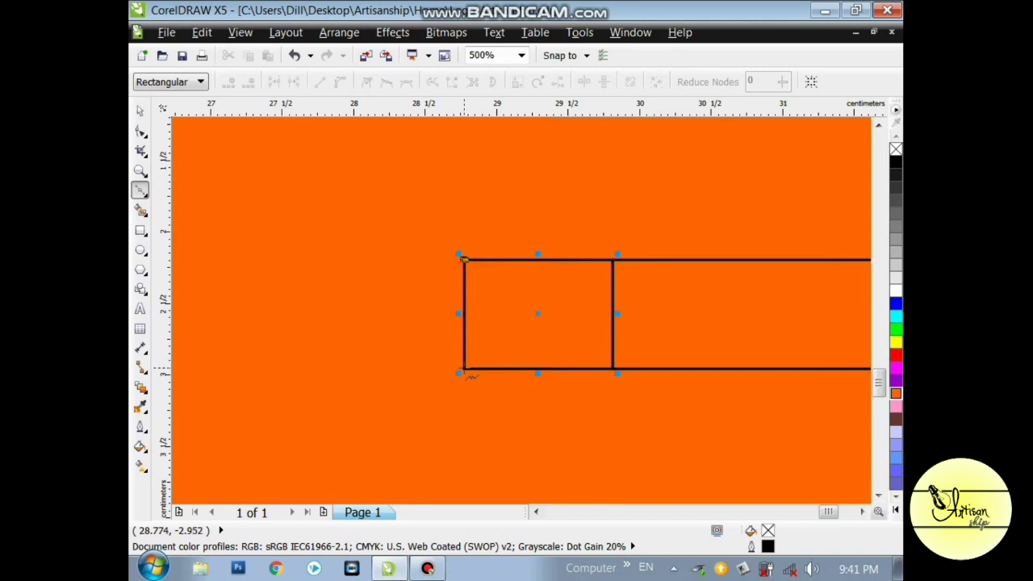
{"action": "left_click", "coordinate": [465, 372]}
{"action": "left_click", "coordinate": [614, 370]}
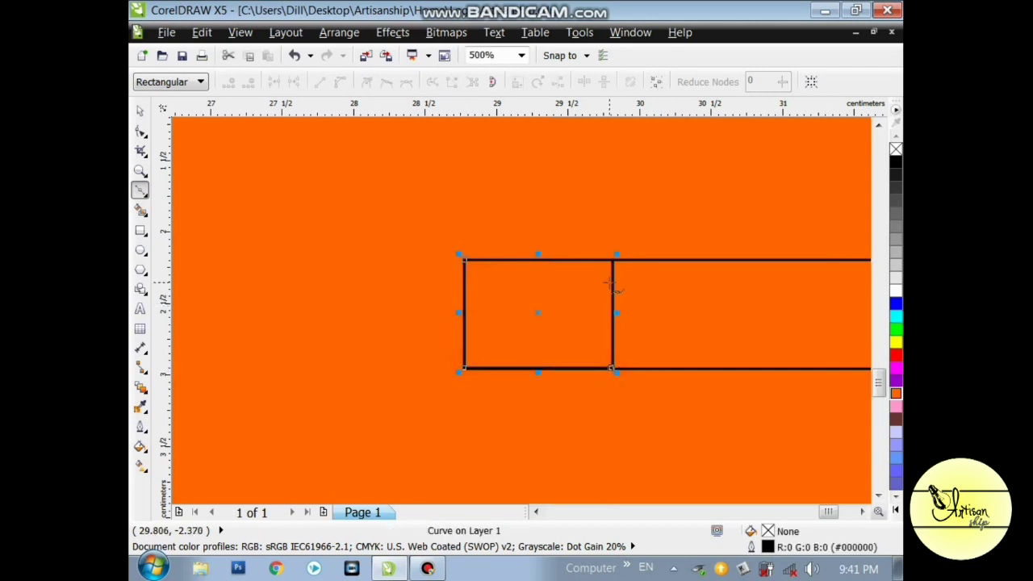
{"action": "left_click", "coordinate": [613, 260]}
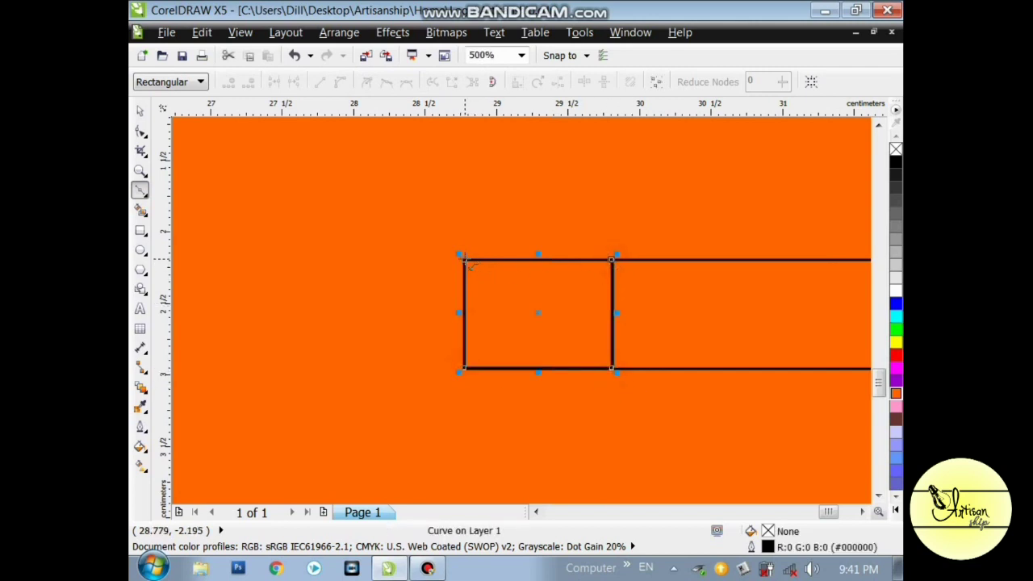
{"action": "left_click", "coordinate": [140, 109]}
{"action": "mouse_move", "coordinate": [560, 300]}
{"action": "left_mouse_down"}
{"action": "mouse_move", "coordinate": [449, 299]}
{"action": "mouse_move", "coordinate": [570, 315]}
{"action": "left_mouse_up"}
{"action": "left_click", "coordinate": [559, 322]}
{"action": "key", "text": "Delete"}
Make a mirrored copy of the long strip at about 40% width and shift it left.
{"action": "scroll", "coordinate": [569, 315], "scroll_direction": "down", "scroll_amount": 1}
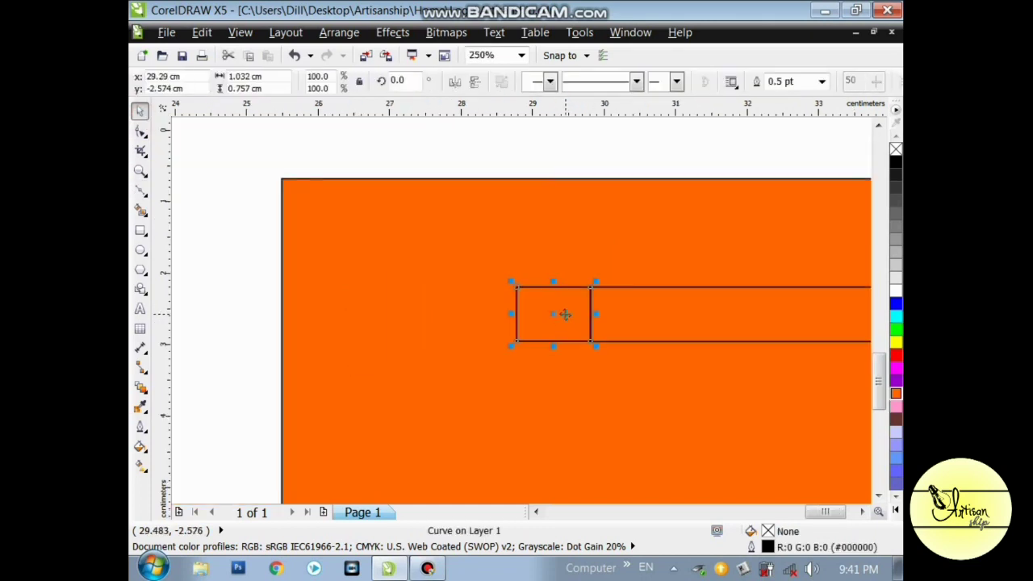
{"action": "left_click", "coordinate": [626, 315]}
{"action": "scroll", "coordinate": [626, 315], "scroll_direction": "down", "scroll_amount": 1}
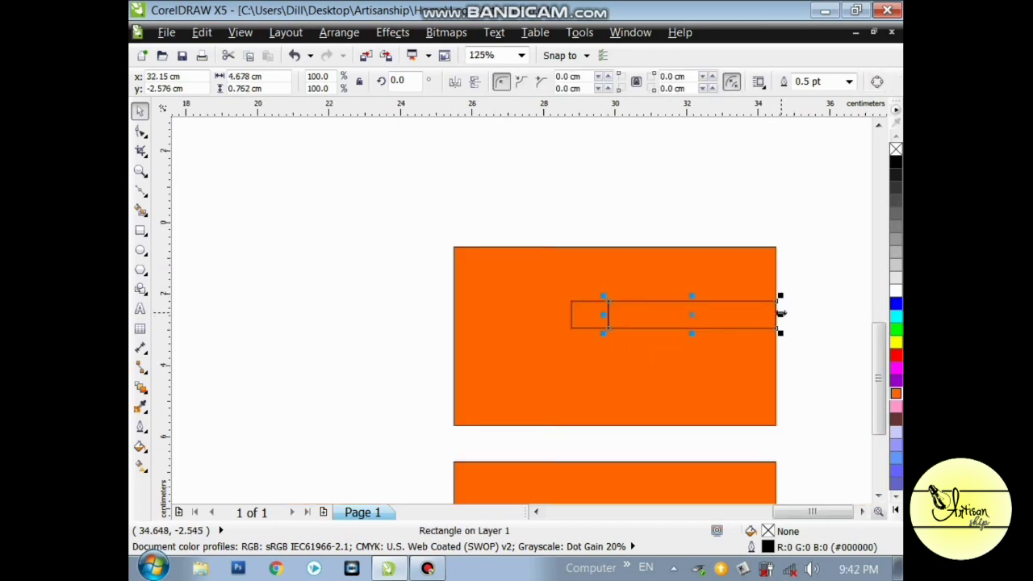
{"action": "left_click_drag", "start_coordinate": [780, 313], "coordinate": [546, 301]}
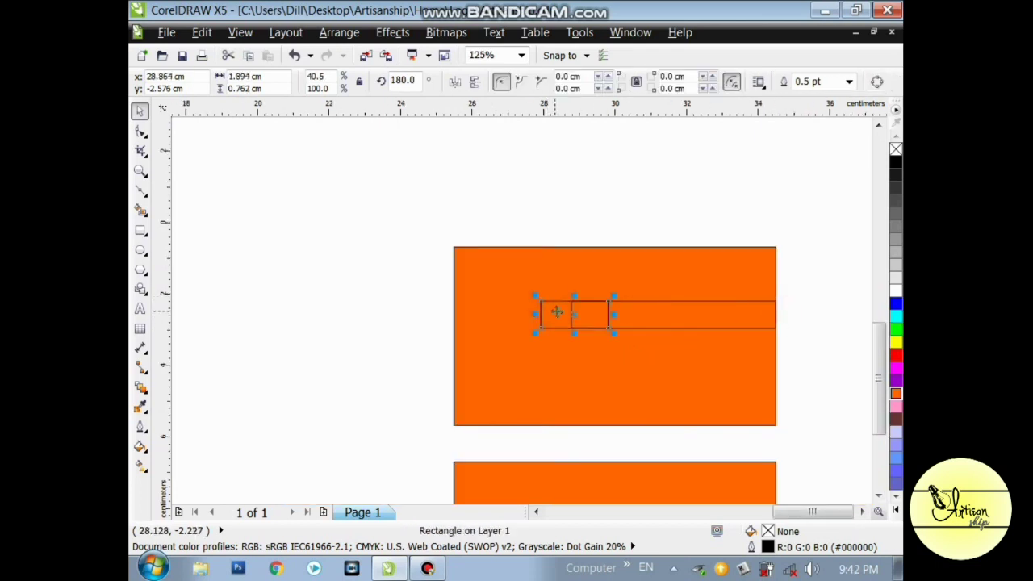
{"action": "left_click_drag", "start_coordinate": [547, 301], "coordinate": [509, 305]}
Skew the connecting curve by lowering its left nodes, and move the left rectangle down to meet it.
{"action": "left_click", "coordinate": [586, 329]}
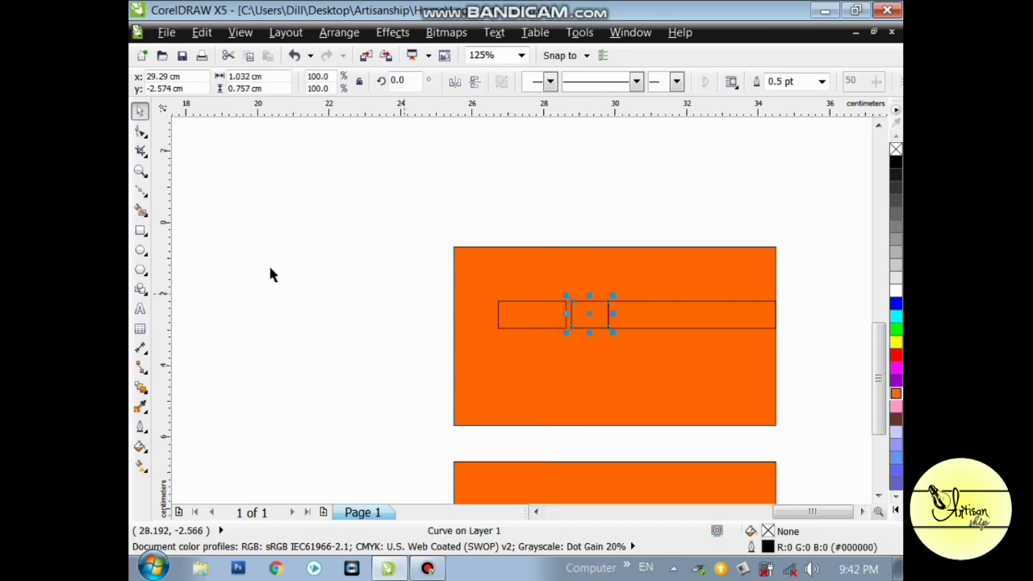
{"action": "left_click", "coordinate": [139, 132]}
{"action": "scroll", "coordinate": [574, 320], "scroll_direction": "up", "scroll_amount": 1}
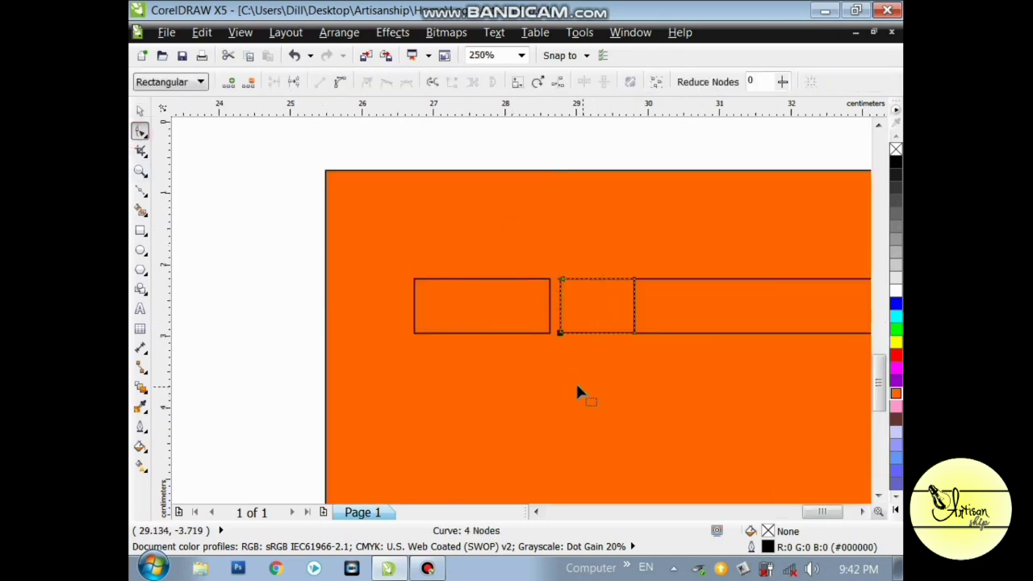
{"action": "left_click_drag", "start_coordinate": [561, 333], "coordinate": [562, 364]}
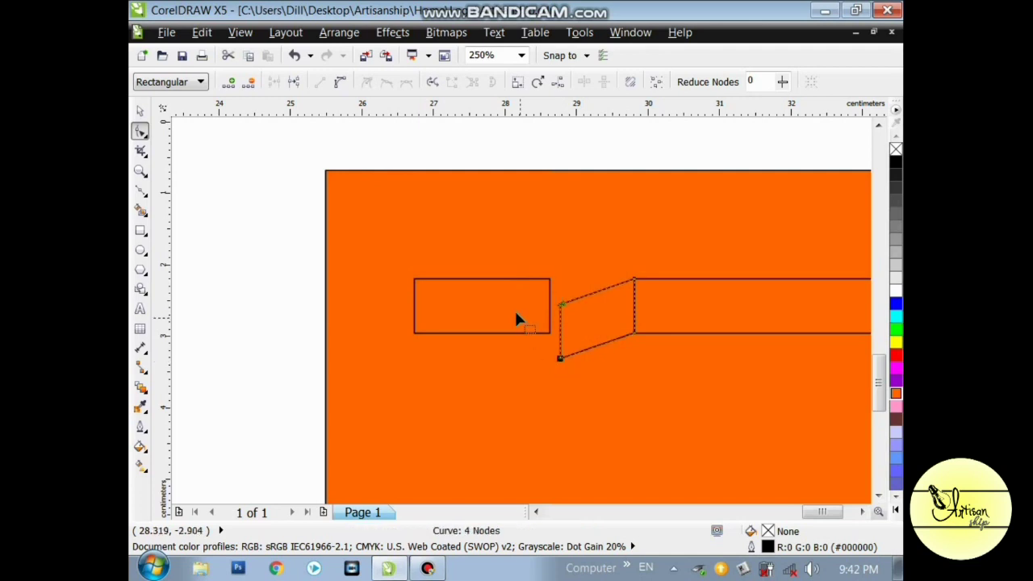
{"action": "left_click", "coordinate": [140, 110]}
{"action": "left_click_drag", "start_coordinate": [473, 301], "coordinate": [484, 327]}
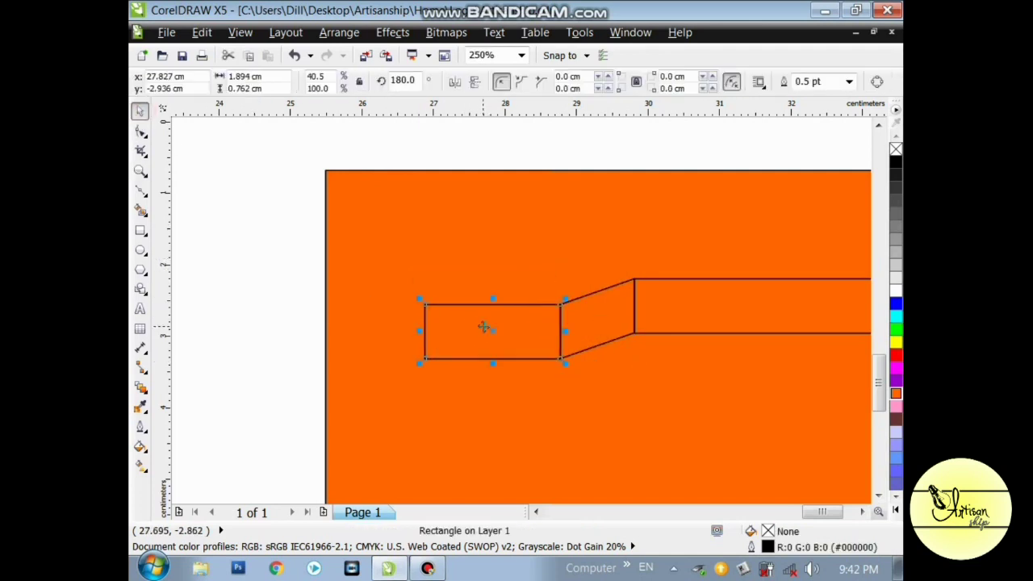
Narrow the slanted connector and butt the small rectangle against it.
{"action": "left_click", "coordinate": [289, 326]}
{"action": "scroll", "coordinate": [622, 376], "scroll_direction": "down", "scroll_amount": 2}
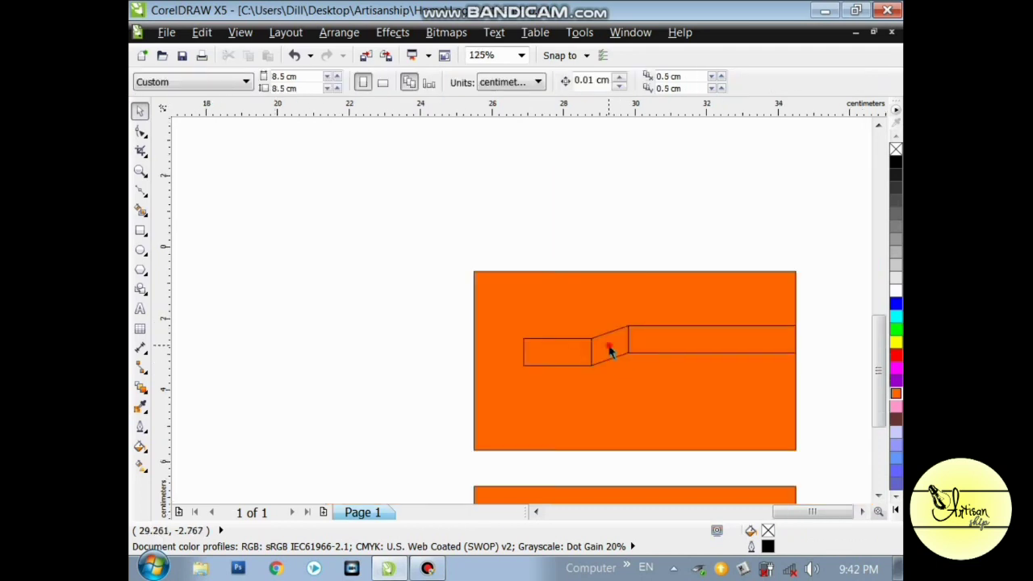
{"action": "left_click", "coordinate": [611, 352]}
{"action": "left_click_drag", "start_coordinate": [586, 345], "coordinate": [594, 343]}
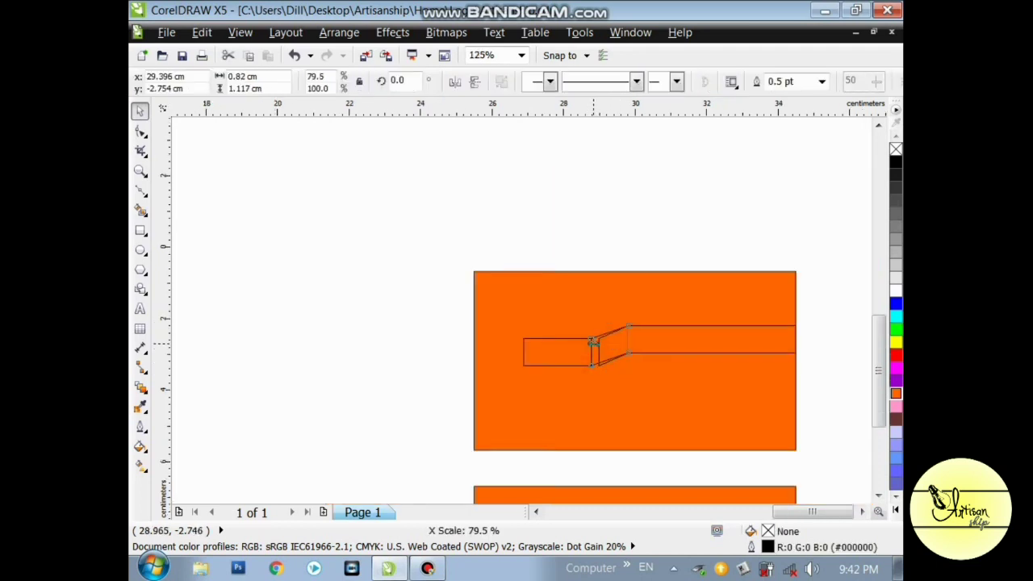
{"action": "left_click", "coordinate": [581, 355]}
{"action": "scroll", "coordinate": [590, 355], "scroll_direction": "up", "scroll_amount": 4}
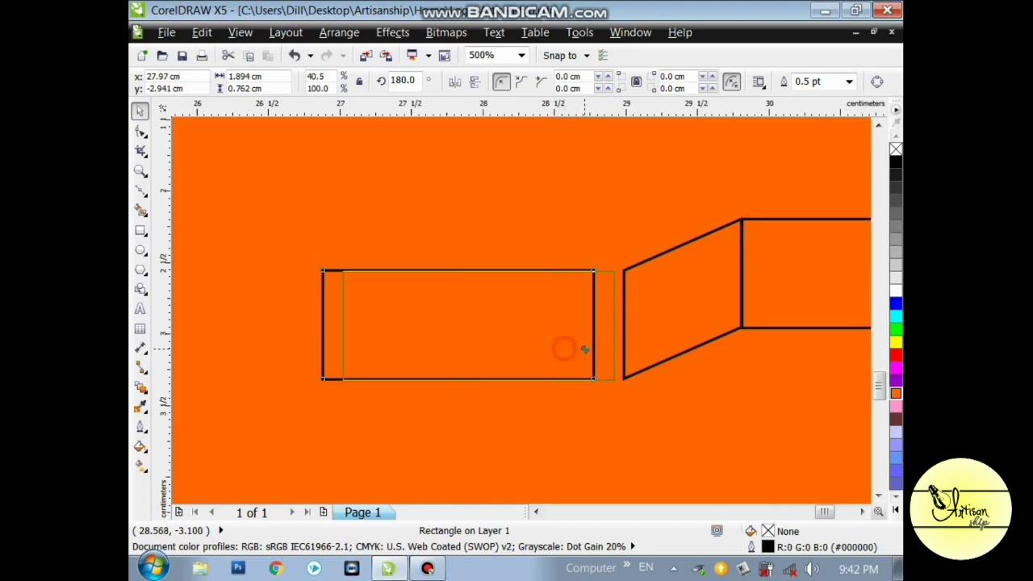
{"action": "left_click_drag", "start_coordinate": [593, 348], "coordinate": [593, 348]}
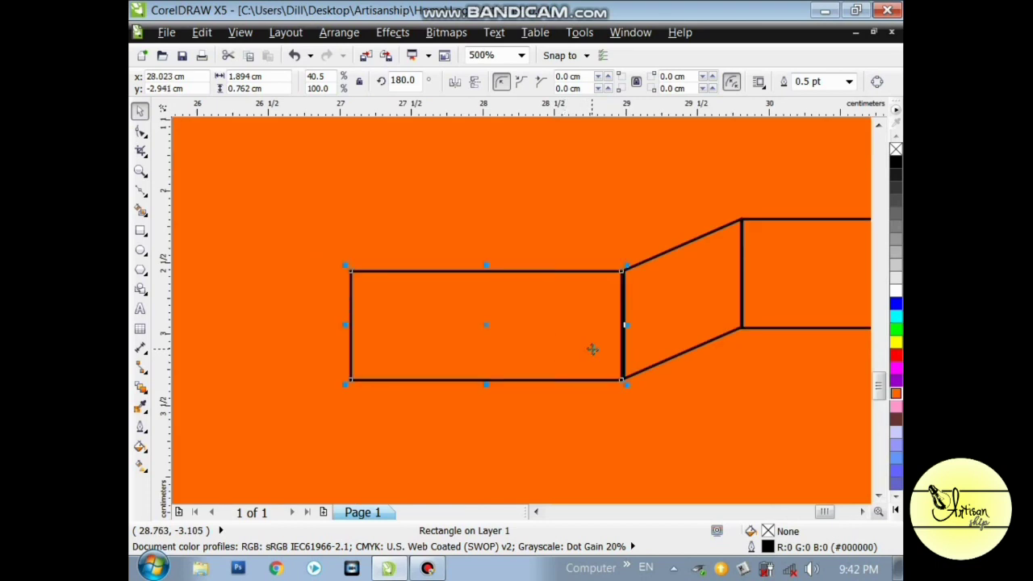
{"action": "scroll", "coordinate": [509, 325], "scroll_direction": "down", "scroll_amount": 4}
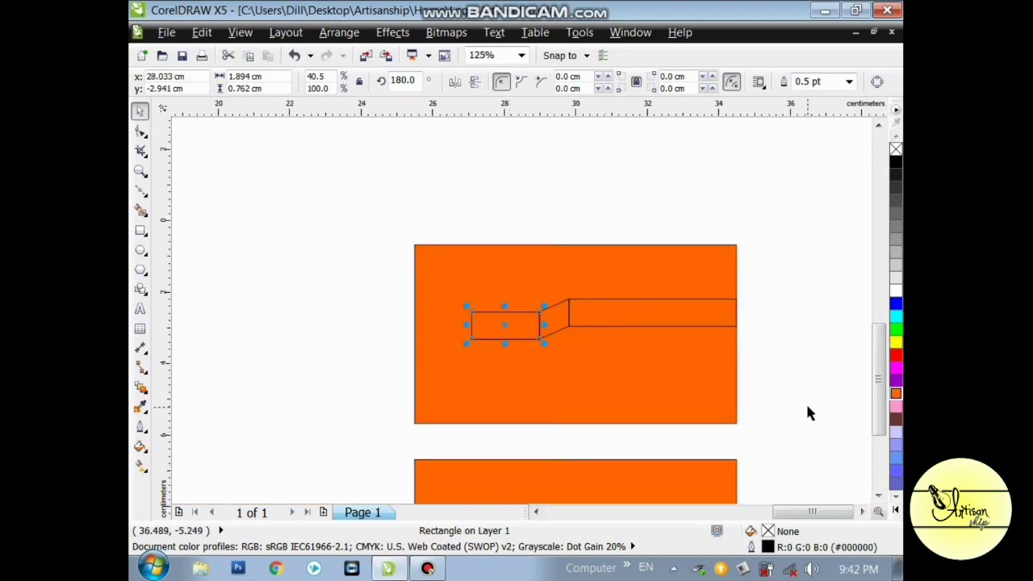
Select the connector and long rectangle and drag a copy of the bar below.
{"action": "left_click", "coordinate": [563, 327], "text": "shift"}
{"action": "left_click", "coordinate": [614, 319], "text": "shift"}
{"action": "left_click_drag", "start_coordinate": [605, 318], "coordinate": [614, 390]}
Nudge all three stepped bars down two steps with the arrow key.
{"action": "left_click_drag", "start_coordinate": [784, 272], "coordinate": [465, 428]}
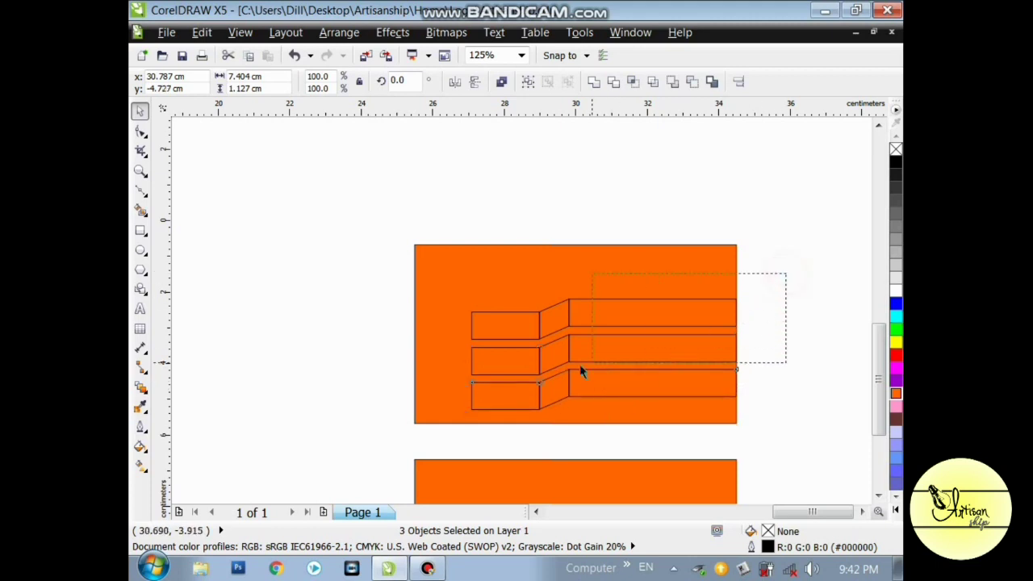
{"action": "key", "text": "Down"}
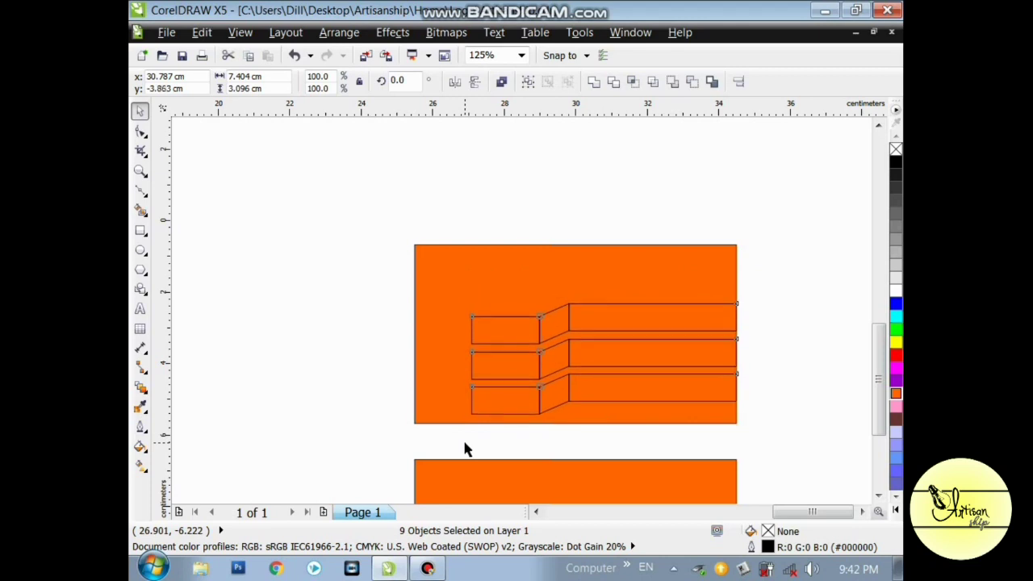
{"action": "key", "text": "Down"}
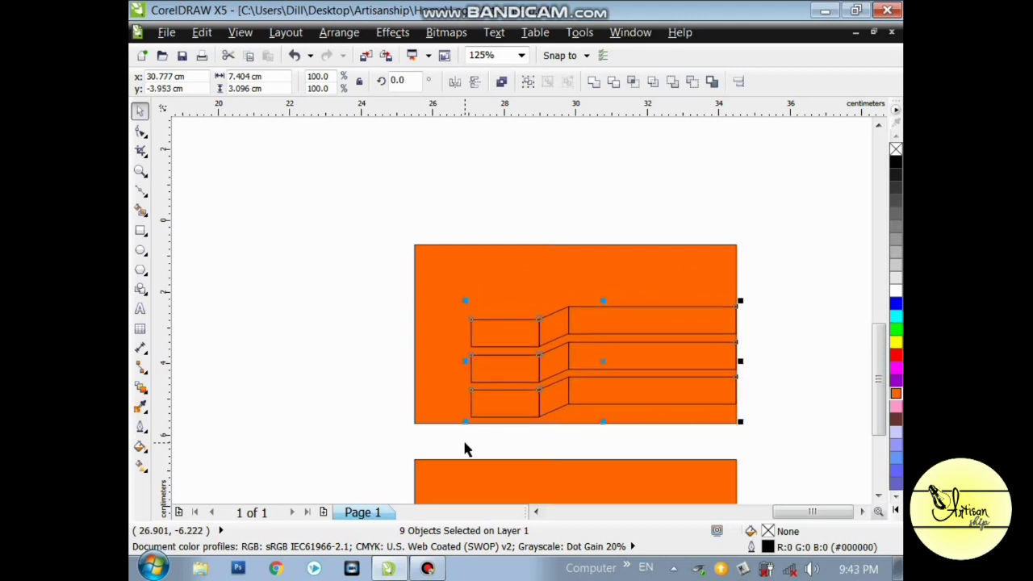
{"action": "left_click", "coordinate": [790, 374]}
Select the six bar rectangles together.
{"action": "left_click", "coordinate": [526, 338]}
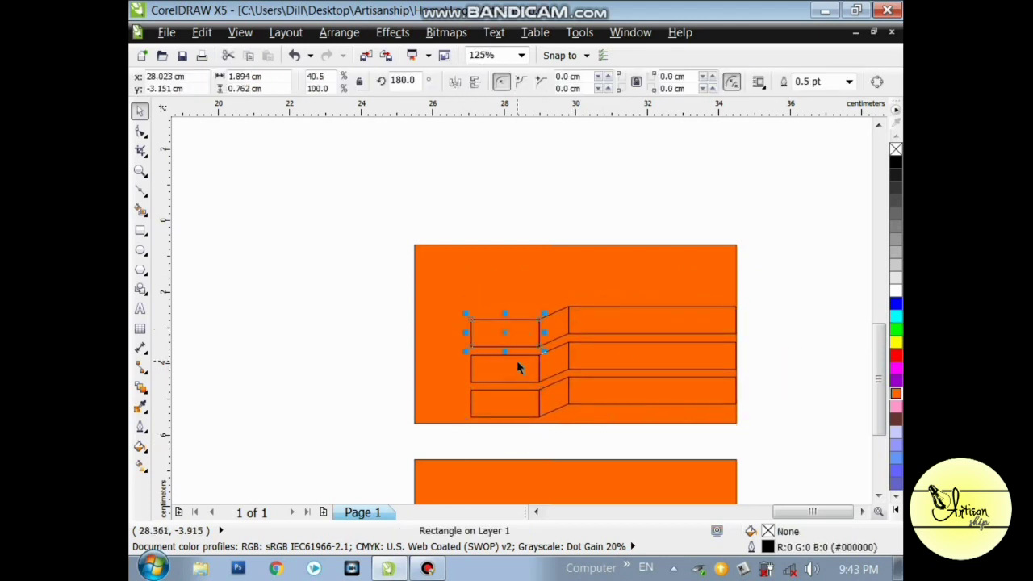
{"action": "left_click", "coordinate": [517, 368], "text": "shift"}
{"action": "left_click", "coordinate": [525, 404], "text": "shift"}
{"action": "left_click", "coordinate": [616, 370], "text": "shift"}
{"action": "left_click", "coordinate": [636, 313], "text": "shift"}
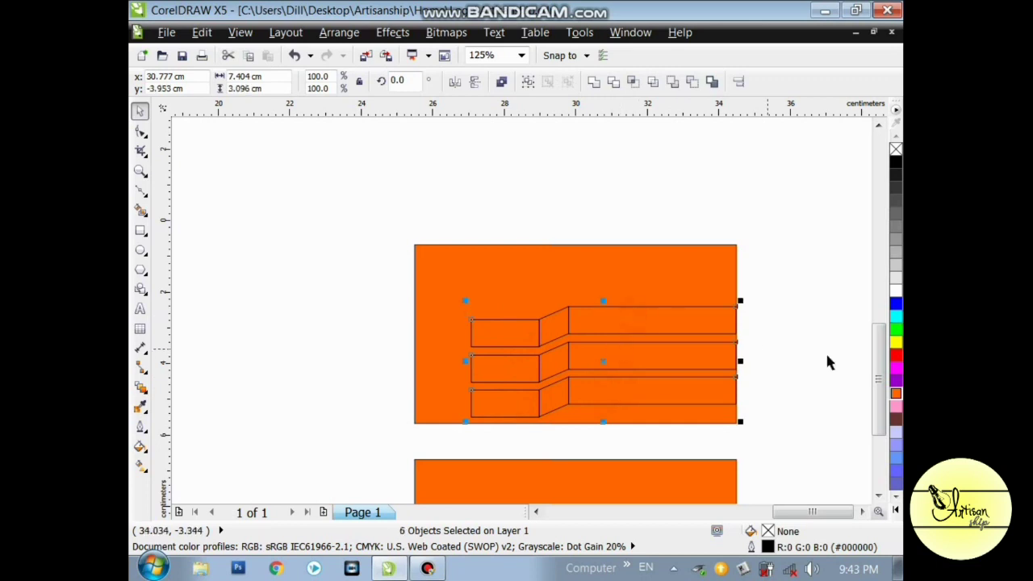
{"action": "left_click", "coordinate": [896, 512]}
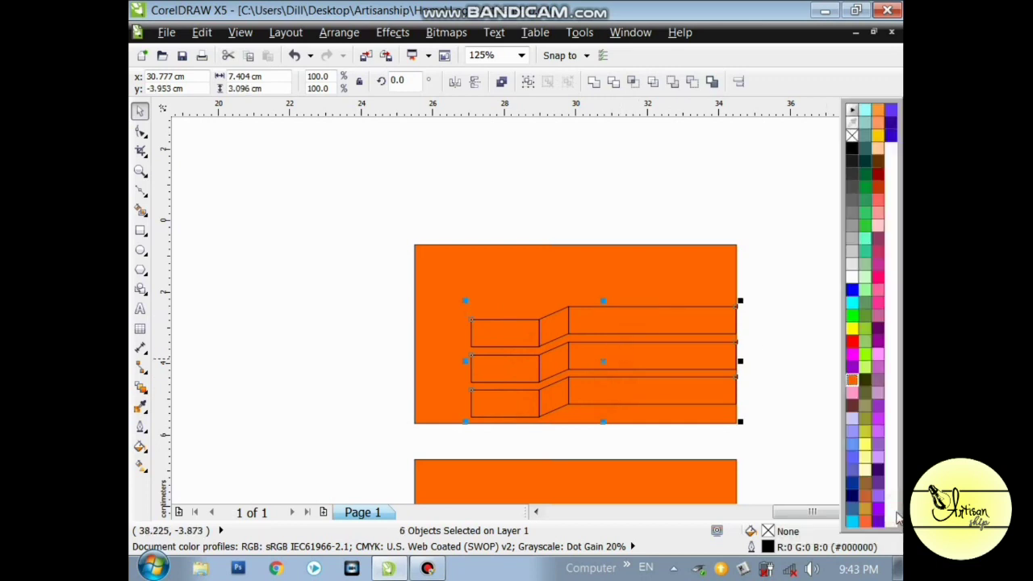
Fill the six rectangles lime green and give the three connectors a softer green fill and outline.
{"action": "left_click", "coordinate": [867, 360]}
{"action": "left_click", "coordinate": [554, 341]}
{"action": "left_click", "coordinate": [550, 362], "text": "shift"}
{"action": "left_click", "coordinate": [555, 404], "text": "shift"}
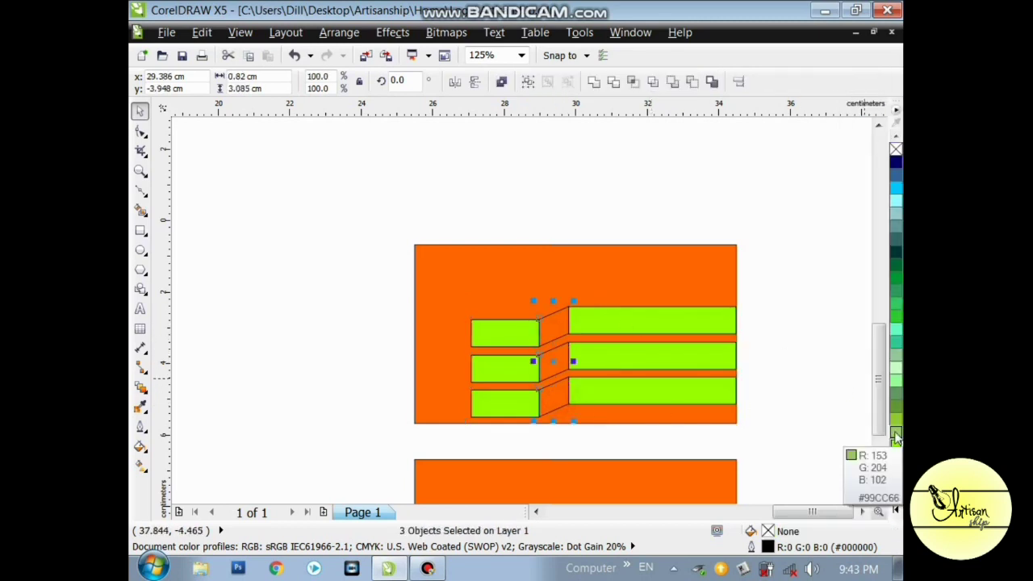
{"action": "left_click", "coordinate": [896, 462]}
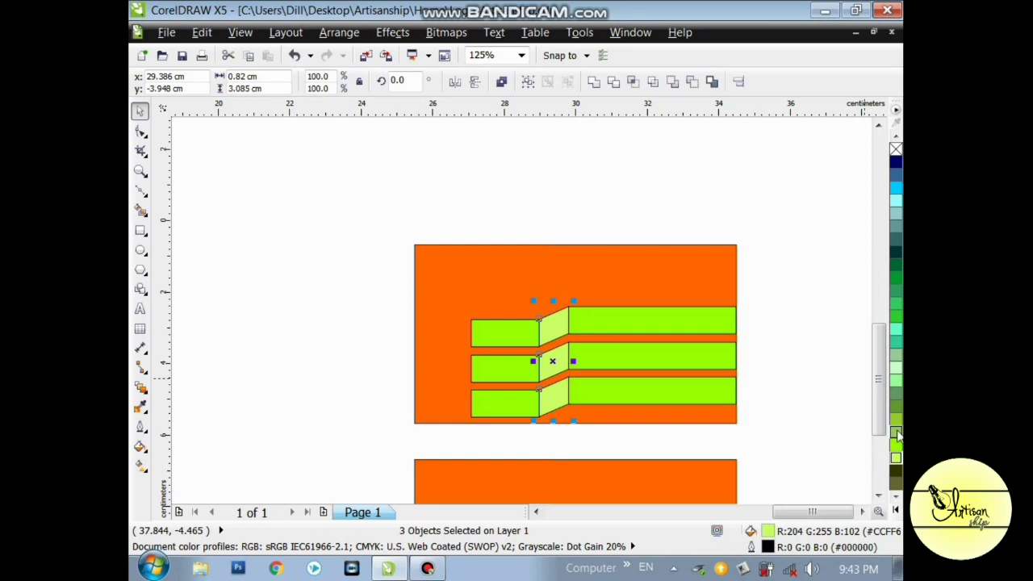
{"action": "left_click", "coordinate": [898, 436]}
{"action": "right_click", "coordinate": [898, 435]}
Give the six bar rectangles lime green (#99FF00) outlines.
{"action": "left_click", "coordinate": [630, 337]}
{"action": "left_click", "coordinate": [627, 362], "text": "shift"}
{"action": "left_click", "coordinate": [634, 399], "text": "shift"}
{"action": "left_click", "coordinate": [503, 406], "text": "shift"}
{"action": "left_click", "coordinate": [507, 377], "text": "shift"}
{"action": "left_click", "coordinate": [507, 339], "text": "shift"}
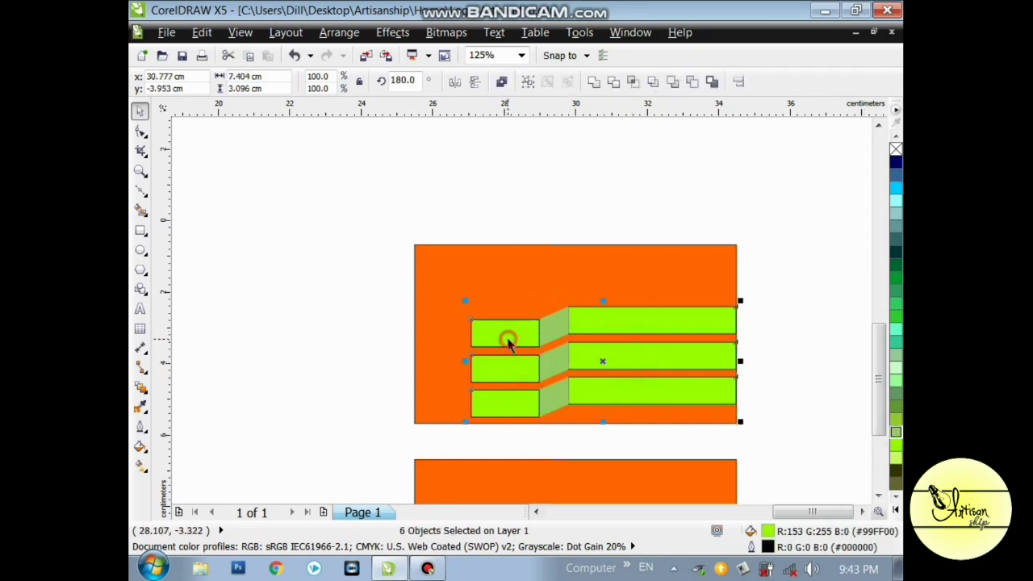
{"action": "right_click", "coordinate": [896, 444]}
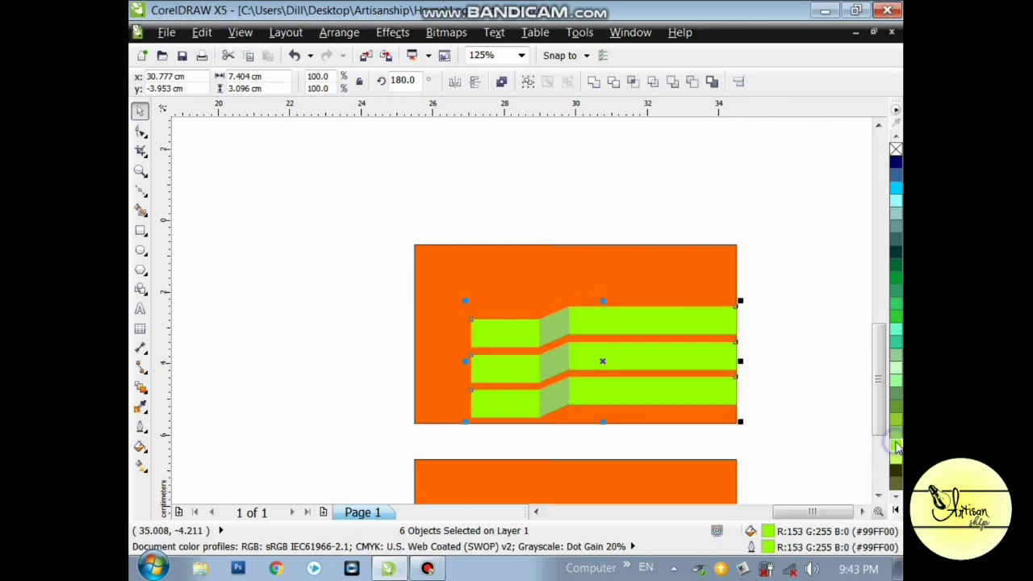
{"action": "left_click", "coordinate": [830, 385]}
{"action": "scroll", "coordinate": [766, 357], "scroll_direction": "down", "scroll_amount": 1}
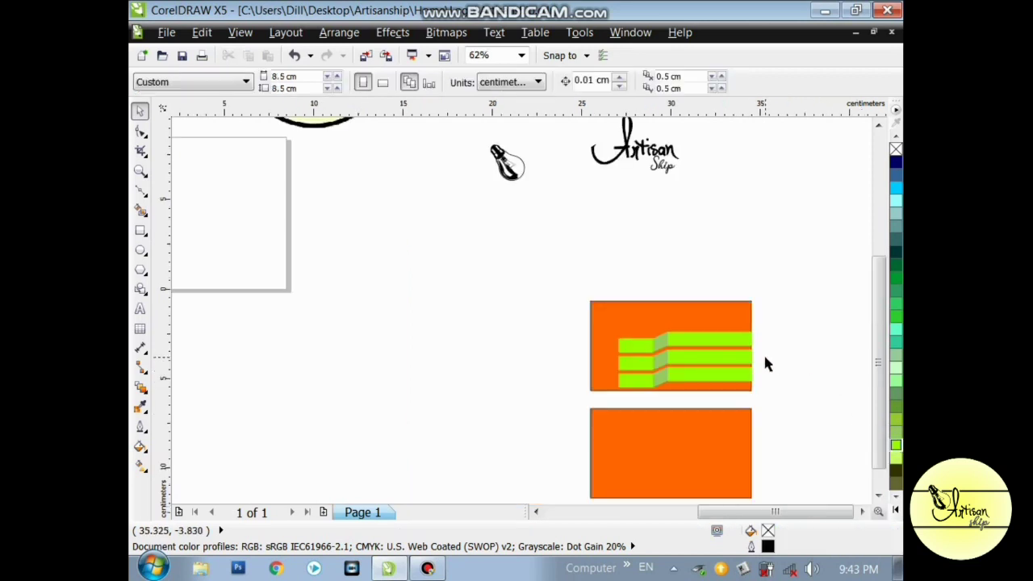
Bring the bulb icon to the front of the page and place it at the card's upper left.
{"action": "left_click", "coordinate": [505, 164]}
{"action": "left_click_drag", "start_coordinate": [505, 164], "coordinate": [650, 322]}
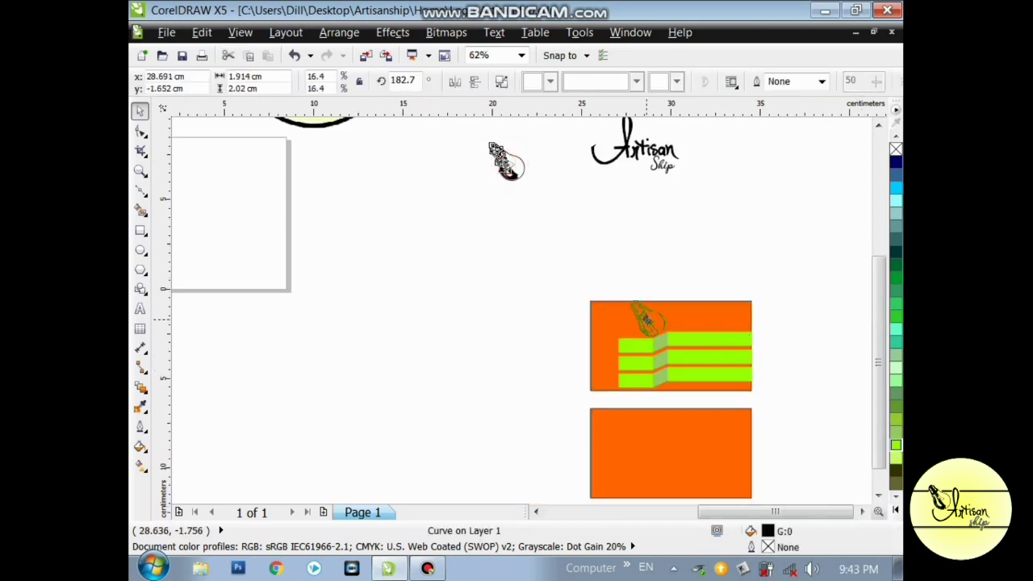
{"action": "scroll", "coordinate": [651, 322], "scroll_direction": "up", "scroll_amount": 1}
{"action": "left_click_drag", "start_coordinate": [646, 325], "coordinate": [656, 226]}
{"action": "right_click", "coordinate": [658, 217]}
{"action": "mouse_move", "coordinate": [699, 221]}
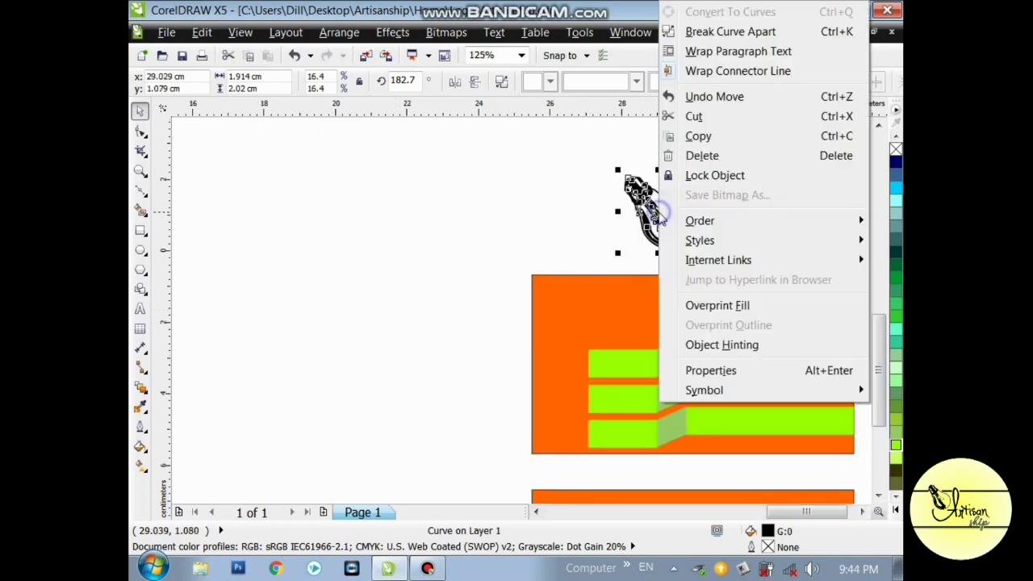
{"action": "left_click", "coordinate": [524, 42]}
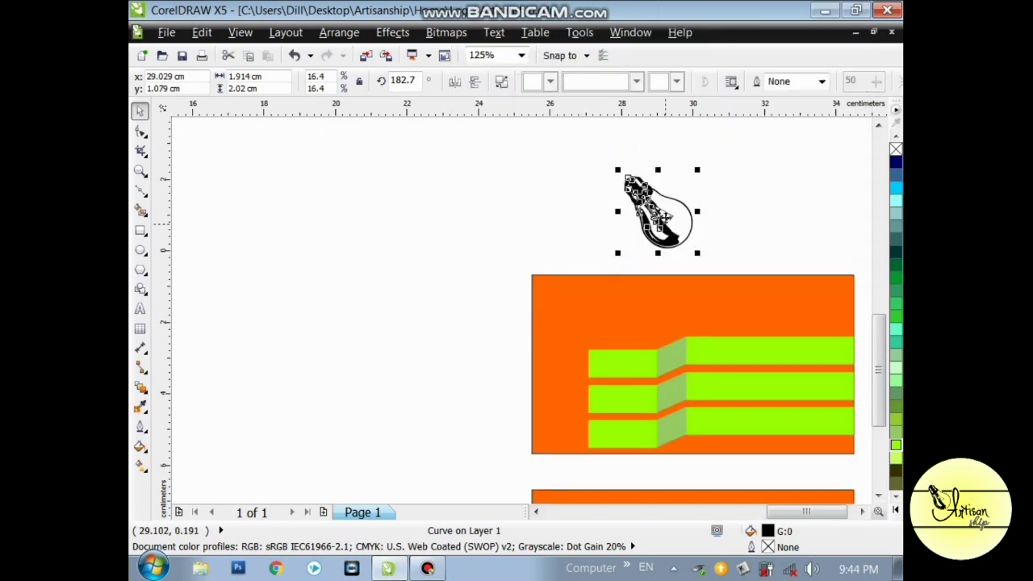
{"action": "mouse_move", "coordinate": [618, 170]}
{"action": "left_mouse_down"}
{"action": "mouse_move", "coordinate": [601, 260]}
{"action": "mouse_move", "coordinate": [613, 274]}
{"action": "left_mouse_up"}
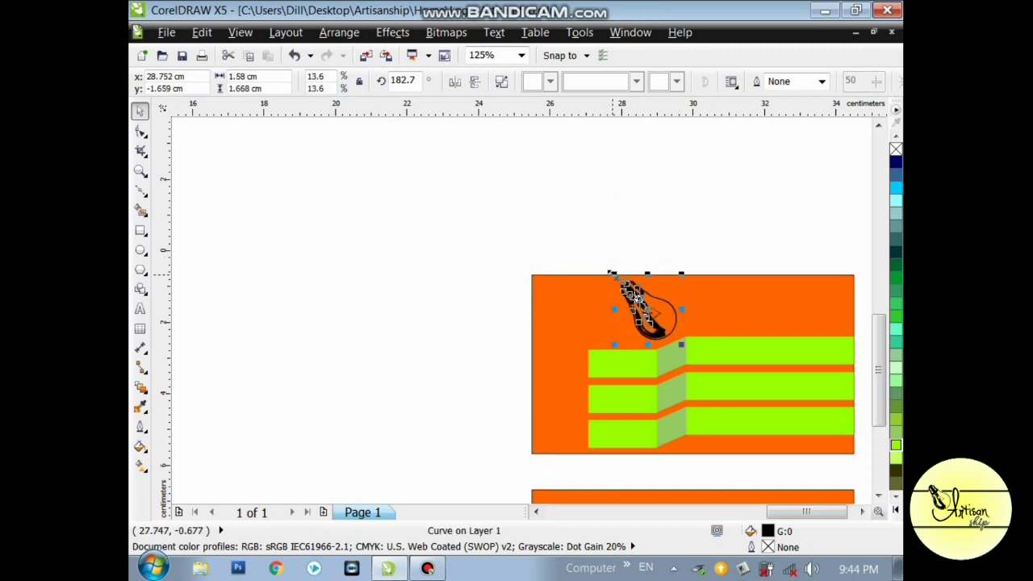
{"action": "left_click", "coordinate": [631, 208]}
{"action": "scroll", "coordinate": [630, 209], "scroll_direction": "down", "scroll_amount": 2}
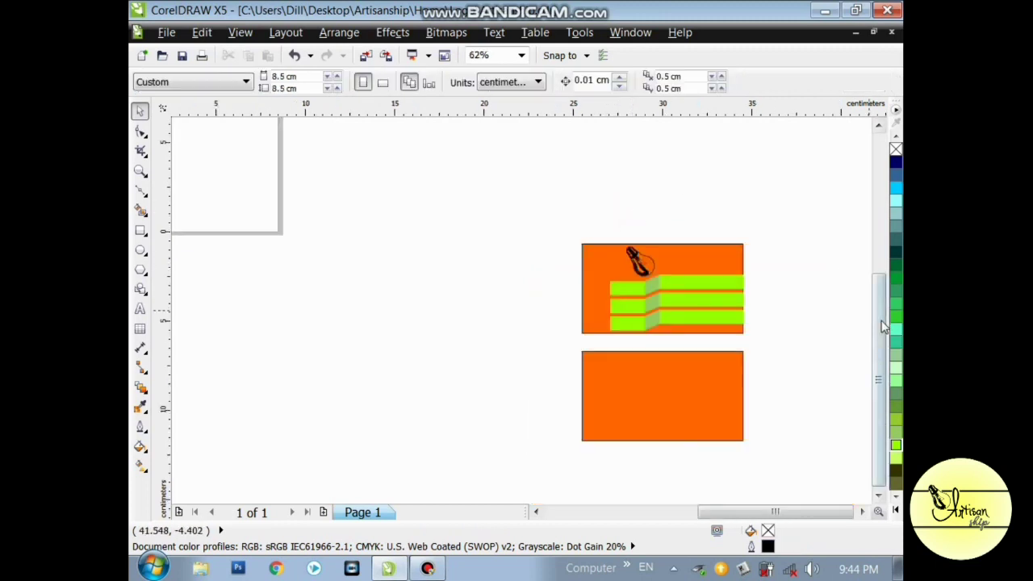
Move the Artisan Ship logo onto the card, bring it to front, and shrink it to about 55%.
{"action": "left_click_drag", "start_coordinate": [883, 326], "coordinate": [884, 274]}
{"action": "left_click", "coordinate": [644, 214]}
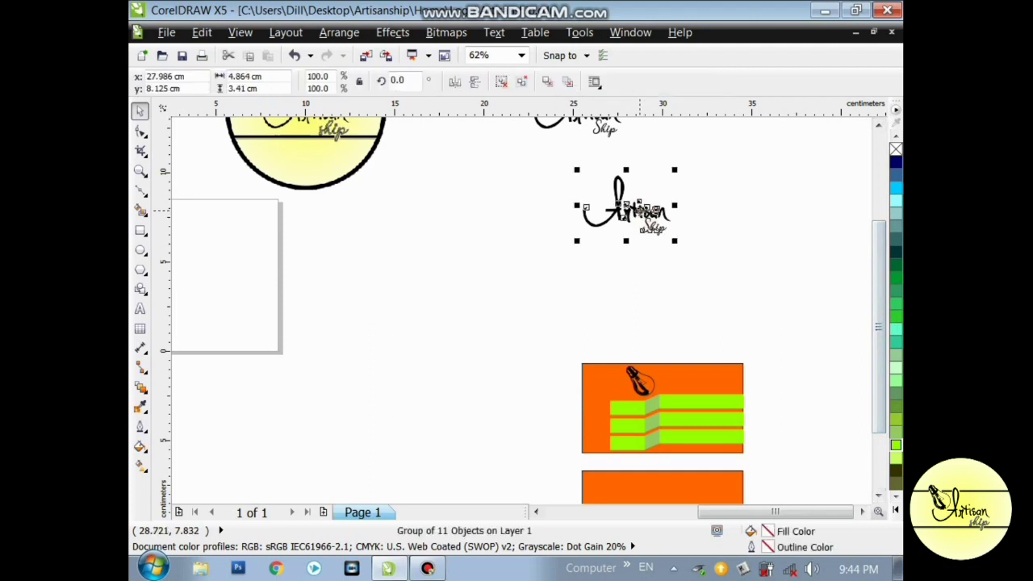
{"action": "left_click_drag", "start_coordinate": [638, 211], "coordinate": [708, 355]}
{"action": "right_click", "coordinate": [707, 356]}
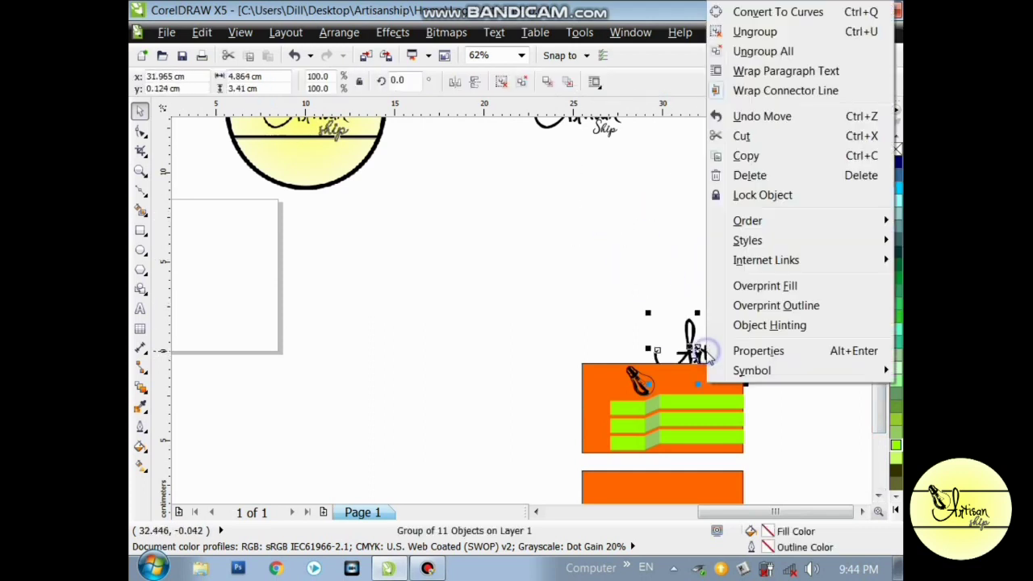
{"action": "mouse_move", "coordinate": [748, 221]}
{"action": "left_click", "coordinate": [586, 43]}
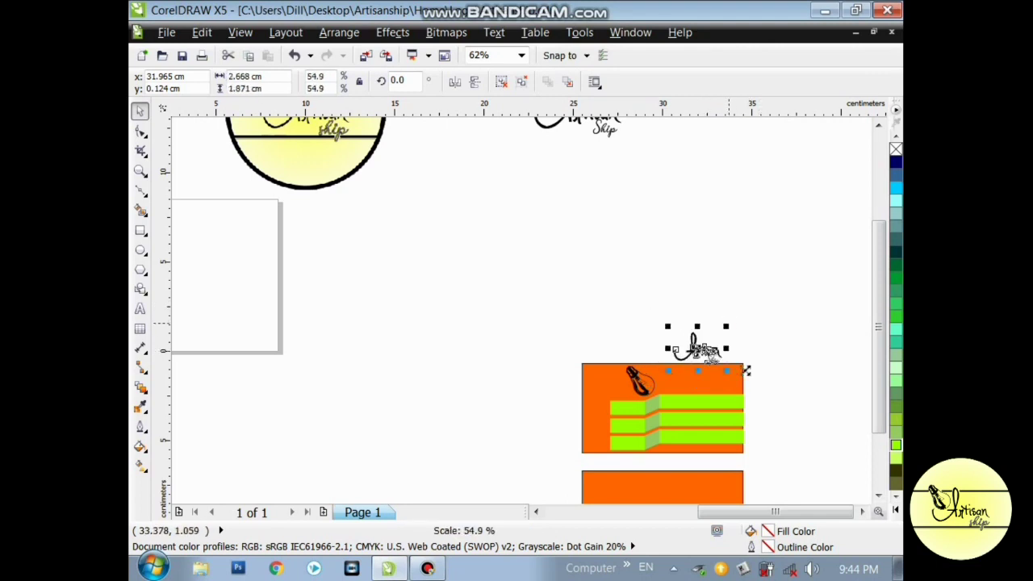
{"action": "left_click_drag", "start_coordinate": [748, 311], "coordinate": [725, 331]}
{"action": "scroll", "coordinate": [744, 396], "scroll_direction": "up", "scroll_amount": 4}
{"action": "left_click_drag", "start_coordinate": [580, 212], "coordinate": [608, 326]}
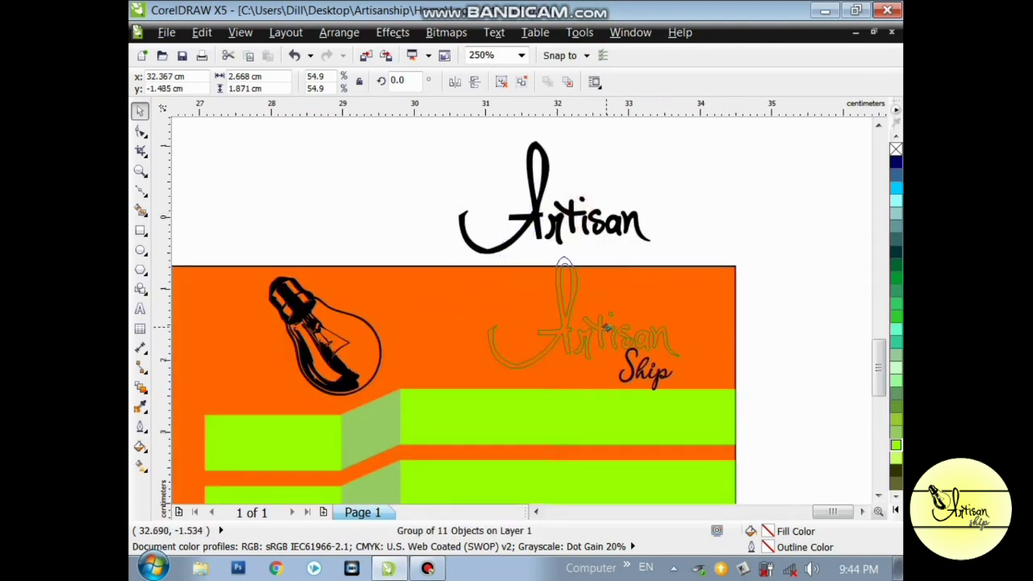
Shrink the logo to about 42%, place it right of the bulb, and ungroup it.
{"action": "left_click_drag", "start_coordinate": [684, 248], "coordinate": [657, 274]}
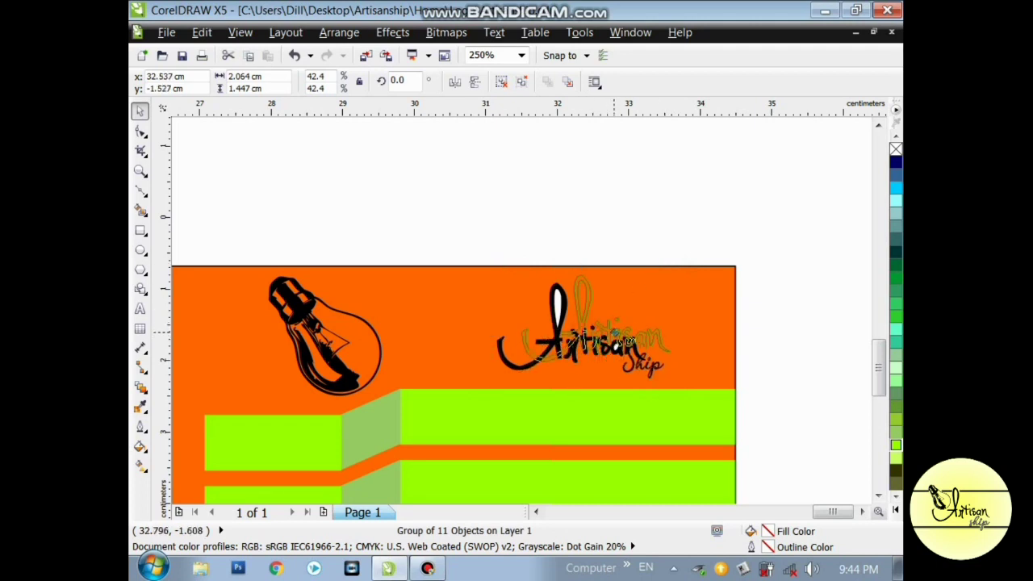
{"action": "mouse_move", "coordinate": [590, 344]}
{"action": "left_mouse_down"}
{"action": "mouse_move", "coordinate": [543, 282]}
{"action": "mouse_move", "coordinate": [518, 272]}
{"action": "left_mouse_up"}
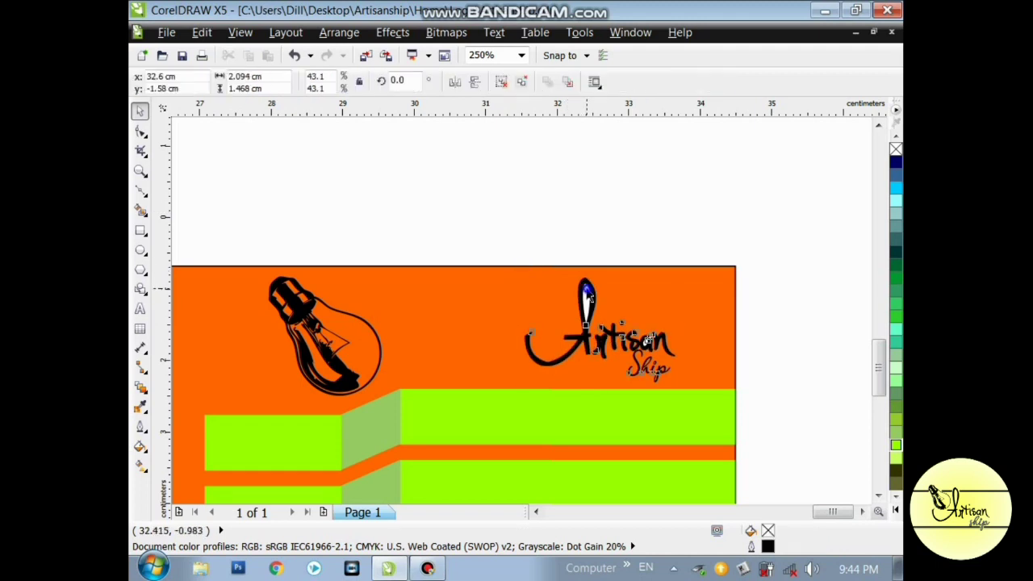
{"action": "right_click", "coordinate": [582, 389]}
{"action": "left_click", "coordinate": [667, 51]}
{"action": "left_click", "coordinate": [585, 182]}
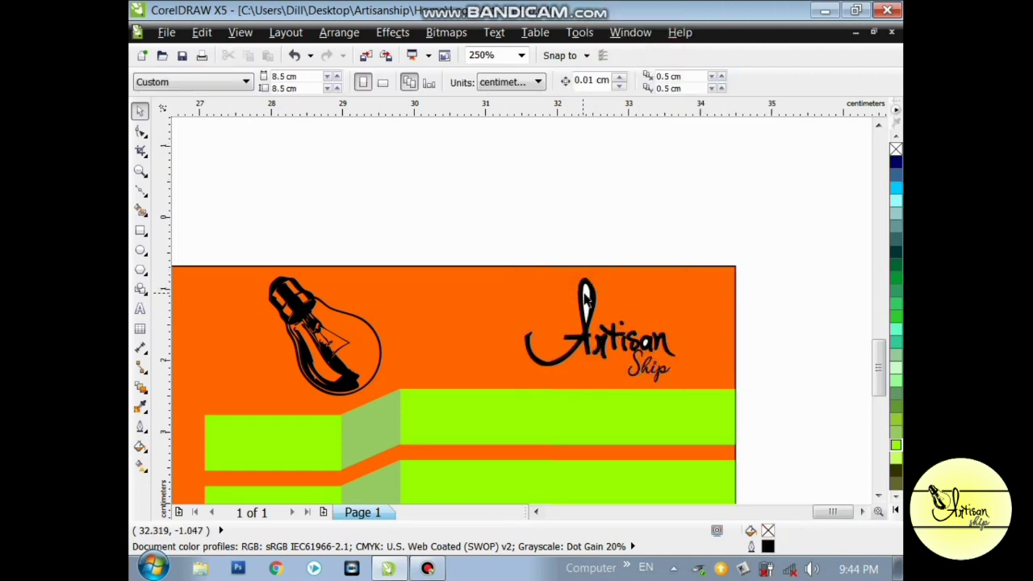
{"action": "left_click", "coordinate": [492, 329]}
{"action": "scroll", "coordinate": [490, 327], "scroll_direction": "down", "scroll_amount": 2}
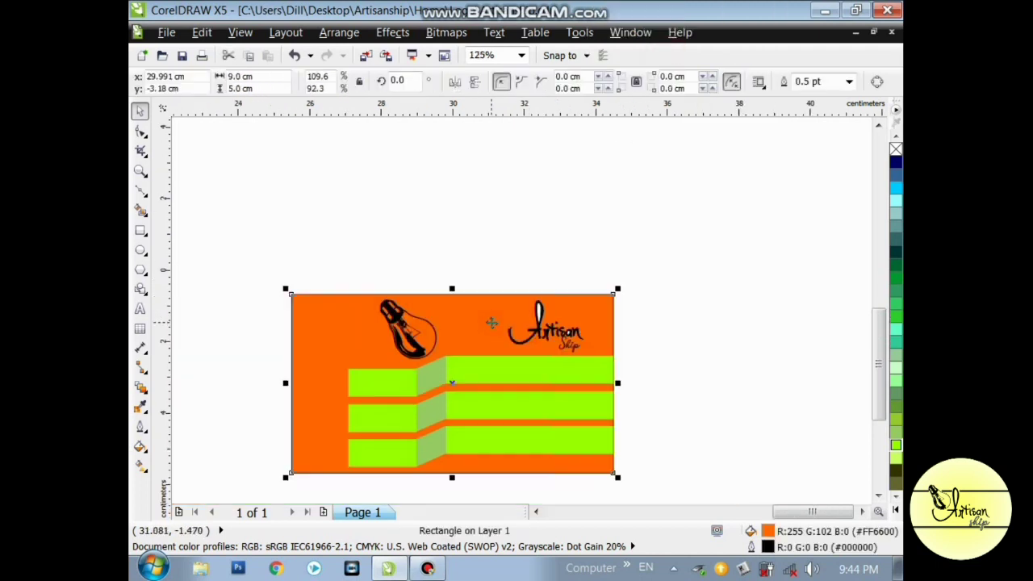
Give the card background a fountain fill from orange to yellow in Object Properties.
{"action": "right_click", "coordinate": [475, 316]}
{"action": "left_click", "coordinate": [559, 373]}
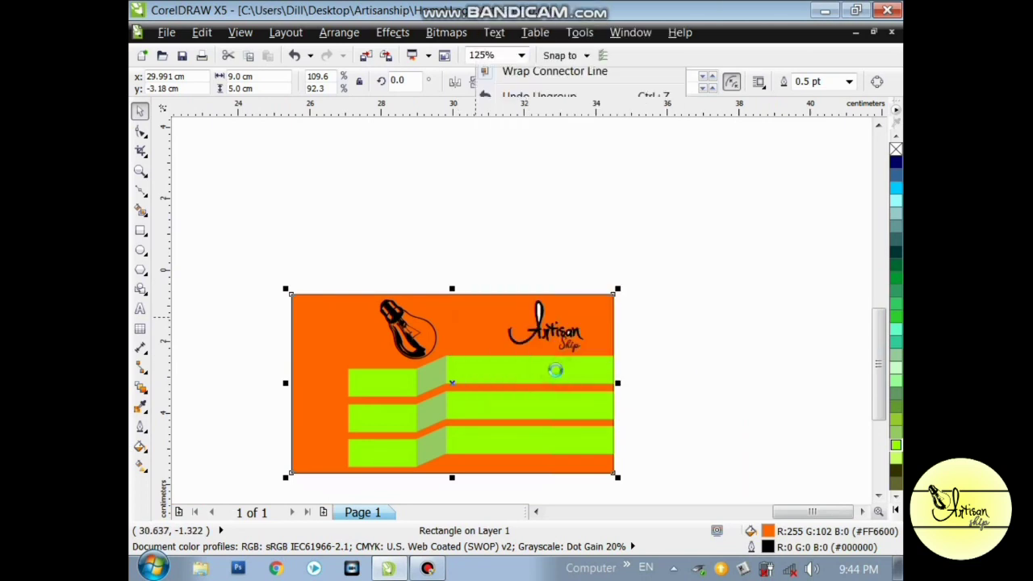
{"action": "left_click", "coordinate": [771, 173]}
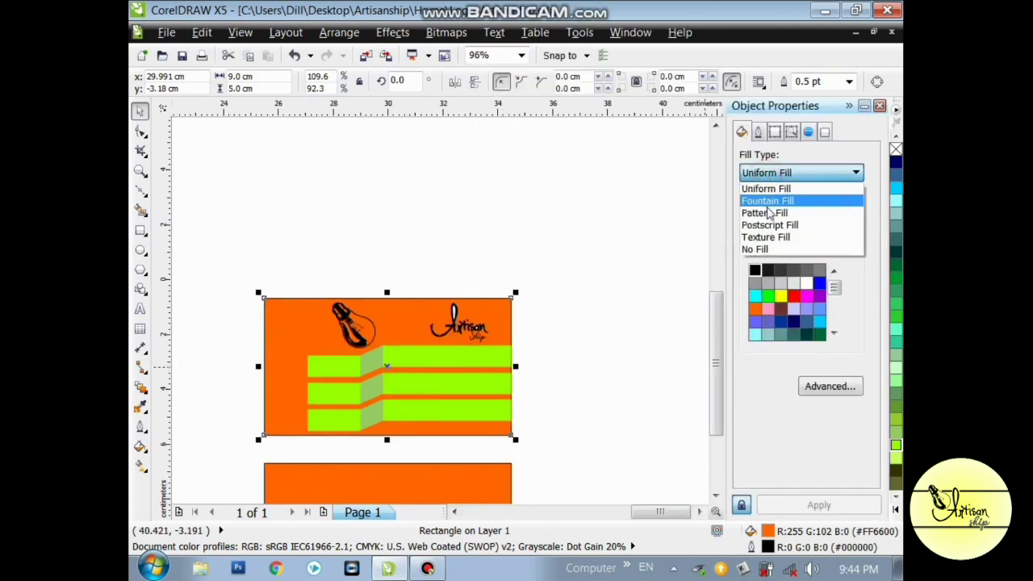
{"action": "left_click", "coordinate": [769, 201]}
{"action": "left_click", "coordinate": [779, 261]}
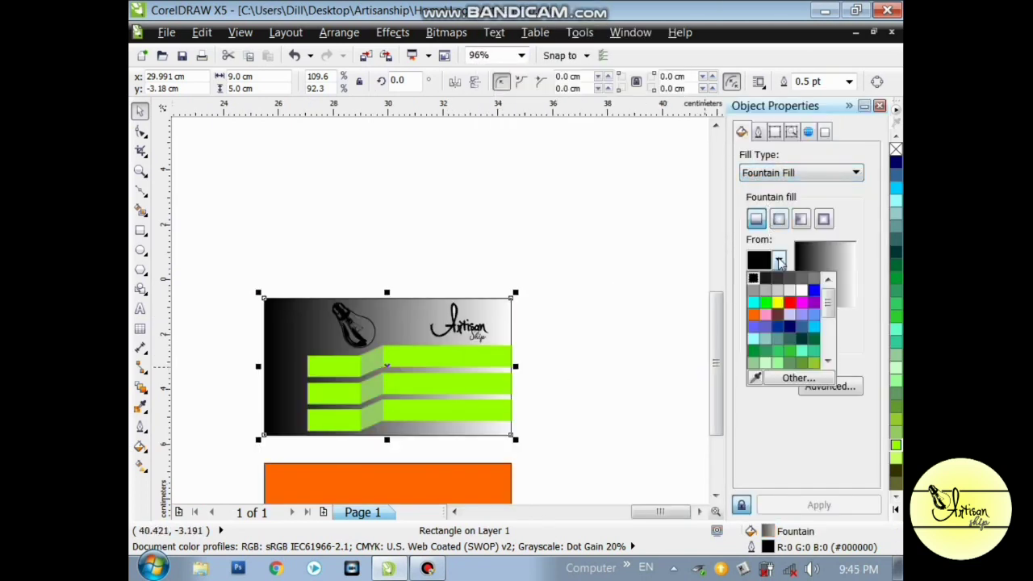
{"action": "left_click", "coordinate": [754, 314]}
{"action": "left_click", "coordinate": [779, 302]}
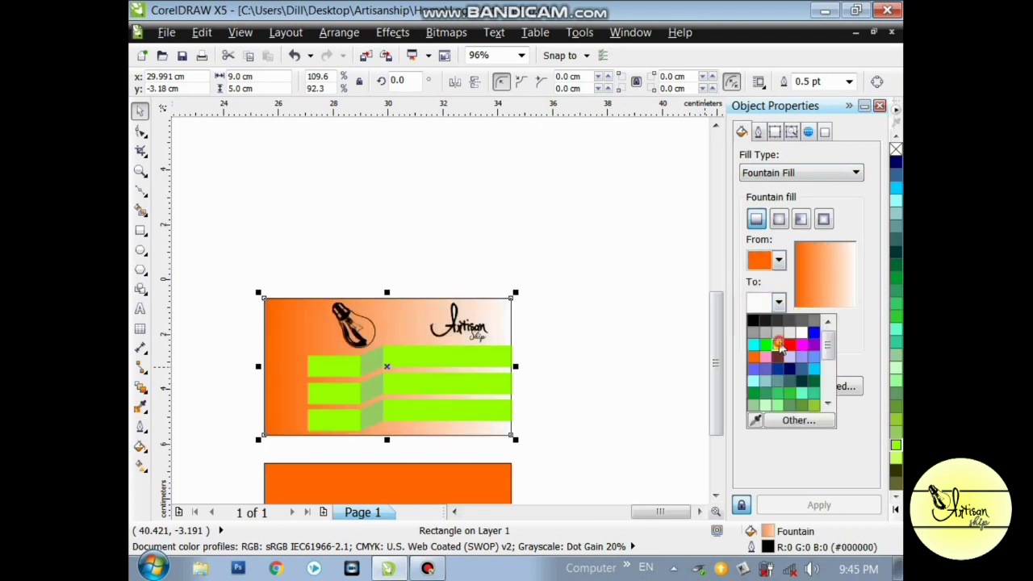
{"action": "left_click", "coordinate": [780, 346]}
{"action": "left_click", "coordinate": [880, 106]}
{"action": "scroll", "coordinate": [600, 288], "scroll_direction": "up", "scroll_amount": 1}
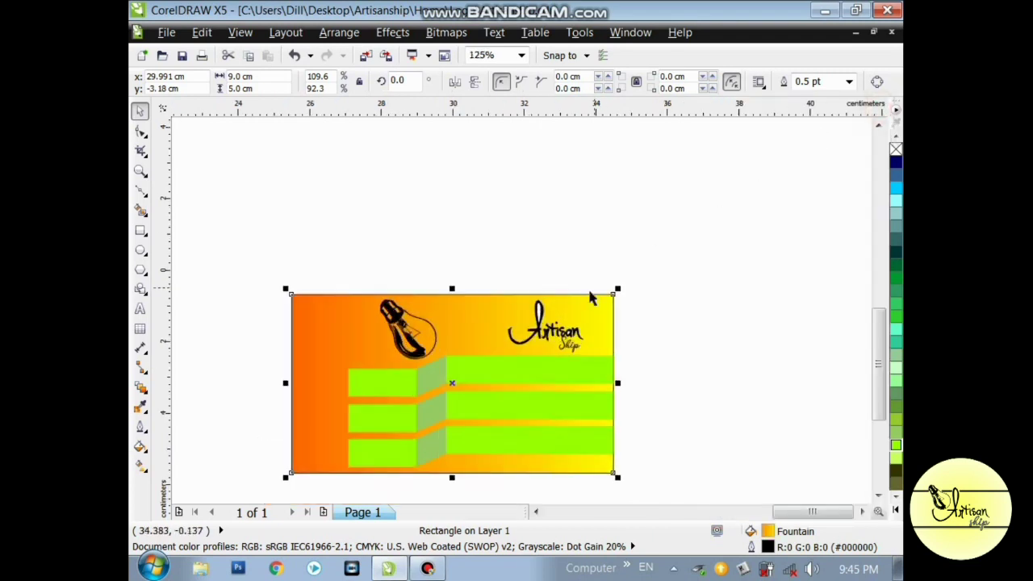
{"action": "scroll", "coordinate": [542, 342], "scroll_direction": "up", "scroll_amount": 10}
{"action": "left_click", "coordinate": [547, 351]}
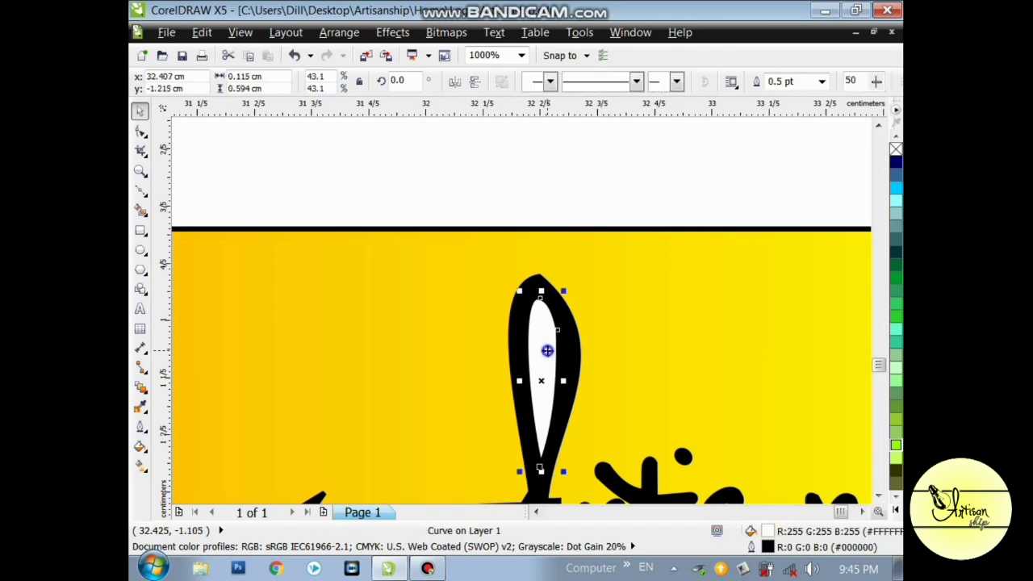
Fill the first white logo piece with the card's yellow, sampled with the eyedropper.
{"action": "right_click", "coordinate": [545, 349]}
{"action": "left_click", "coordinate": [586, 369]}
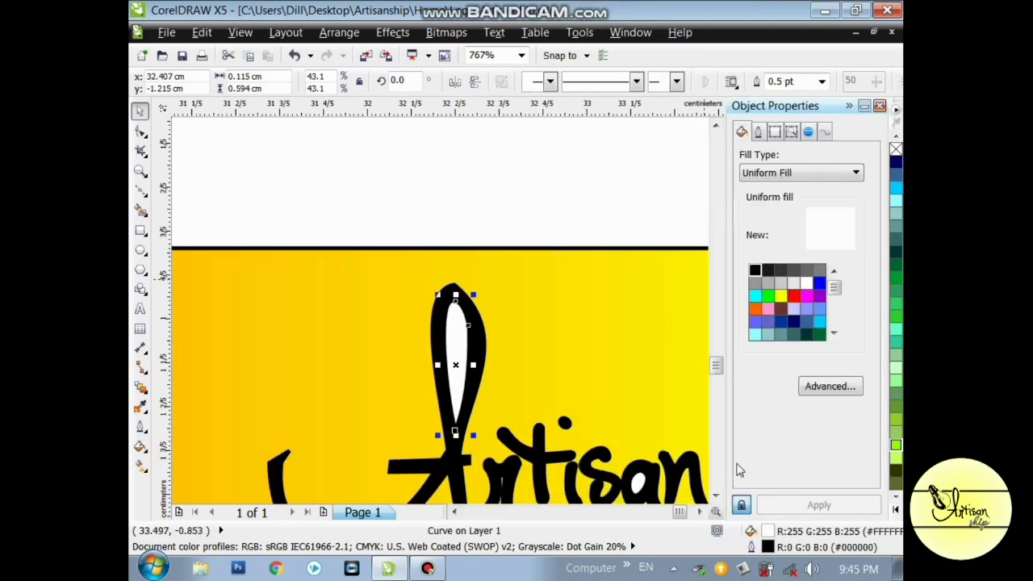
{"action": "left_click", "coordinate": [880, 106]}
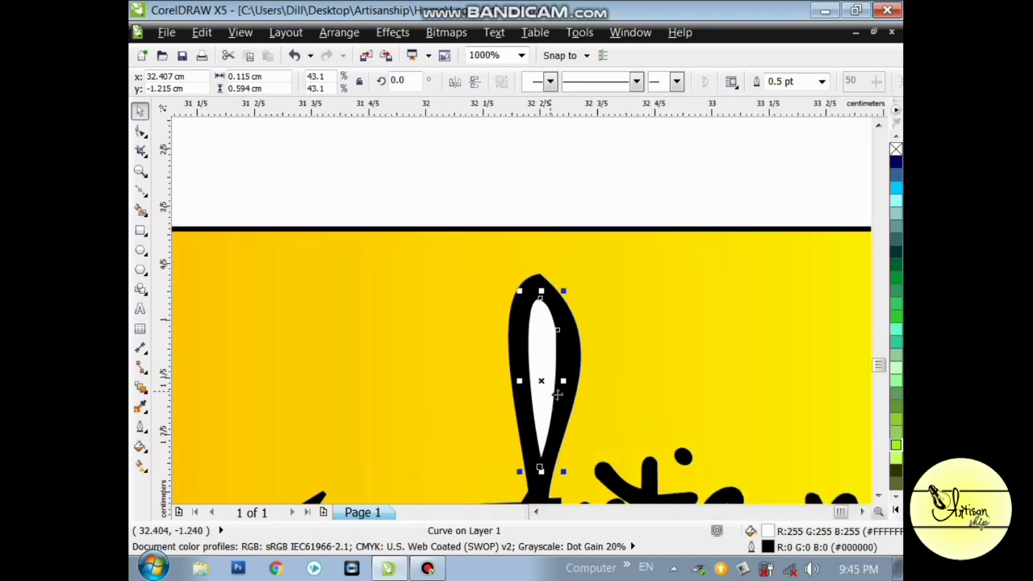
{"action": "double_click", "coordinate": [767, 533]}
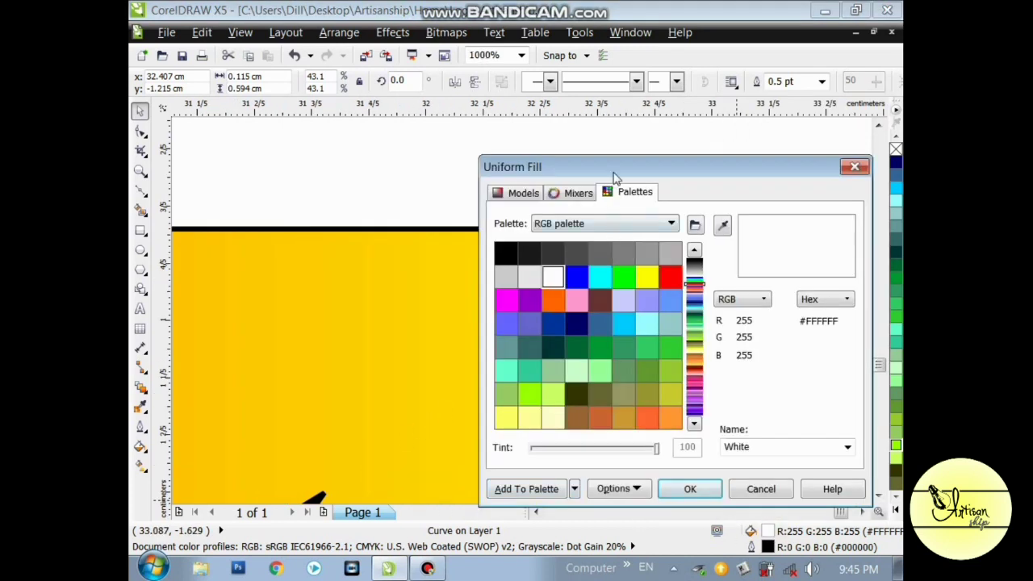
{"action": "left_click_drag", "start_coordinate": [614, 178], "coordinate": [703, 176]}
{"action": "left_click", "coordinate": [811, 223]}
{"action": "left_click", "coordinate": [499, 313]}
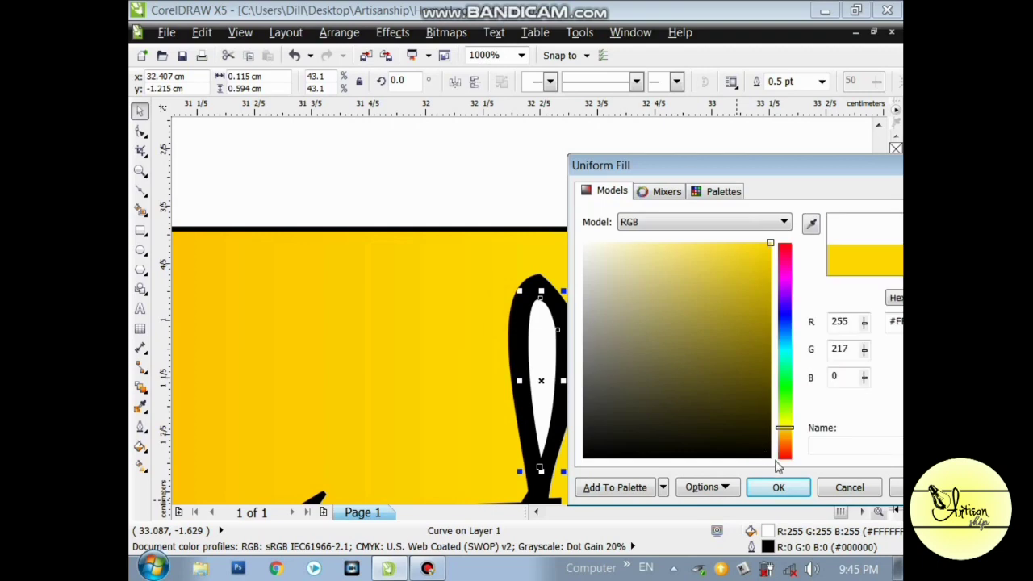
{"action": "left_click", "coordinate": [779, 487]}
Fill the white oval inside the letter 'a' with the same sampled background yellow.
{"action": "scroll", "coordinate": [612, 291], "scroll_direction": "down", "scroll_amount": 1}
{"action": "scroll", "coordinate": [694, 460], "scroll_direction": "up", "scroll_amount": 2}
{"action": "left_click", "coordinate": [659, 423]}
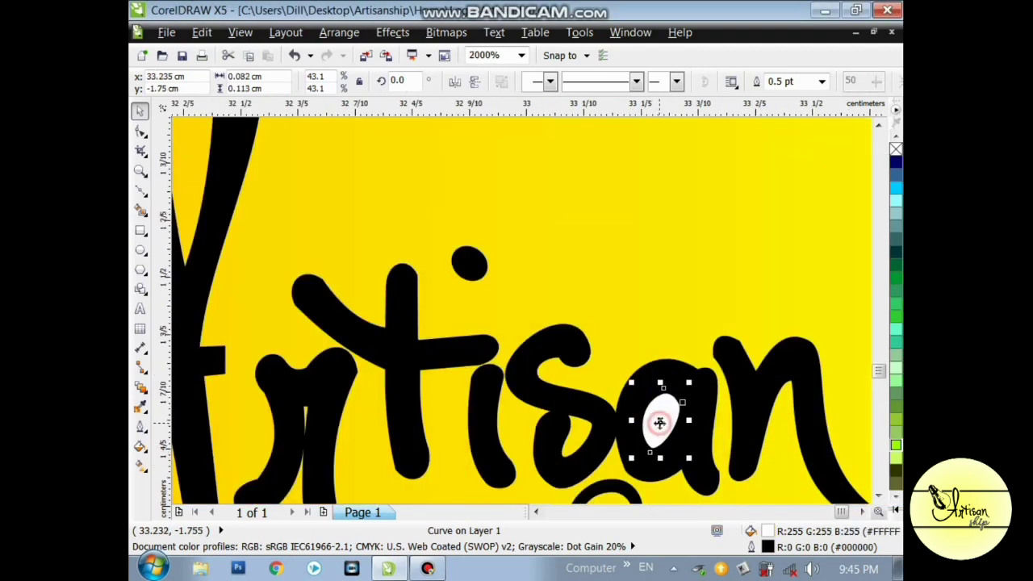
{"action": "right_click", "coordinate": [660, 423]}
{"action": "key", "text": "Escape"}
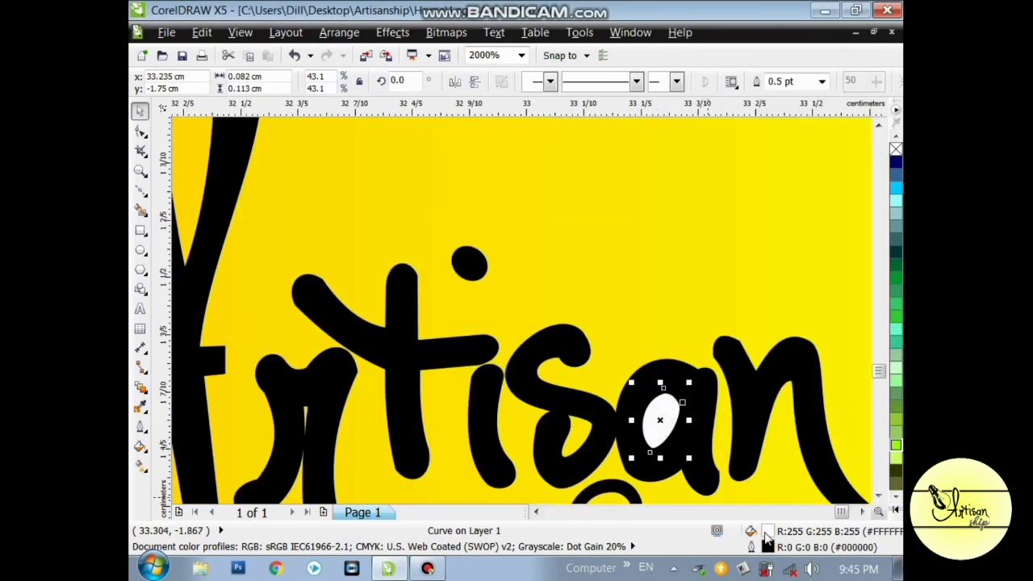
{"action": "double_click", "coordinate": [765, 534]}
{"action": "left_click_drag", "start_coordinate": [638, 165], "coordinate": [759, 243]}
{"action": "left_click", "coordinate": [642, 352]}
Marquee-select every piece of the Artisan Ship logo.
{"action": "scroll", "coordinate": [638, 364], "scroll_direction": "down", "scroll_amount": 2}
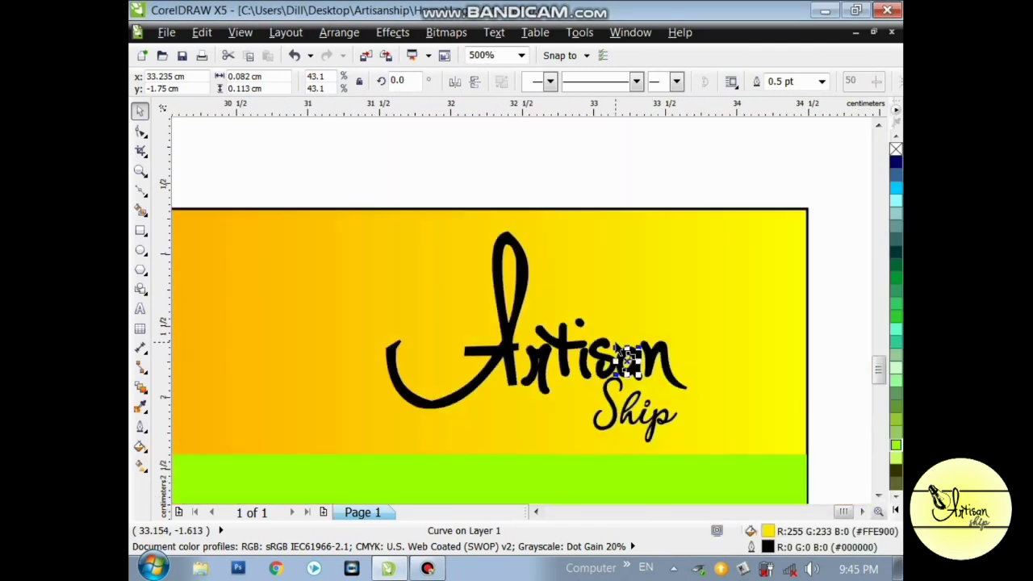
{"action": "scroll", "coordinate": [582, 291], "scroll_direction": "down", "scroll_amount": 1}
{"action": "left_click", "coordinate": [535, 230]}
{"action": "left_click_drag", "start_coordinate": [461, 200], "coordinate": [667, 411]}
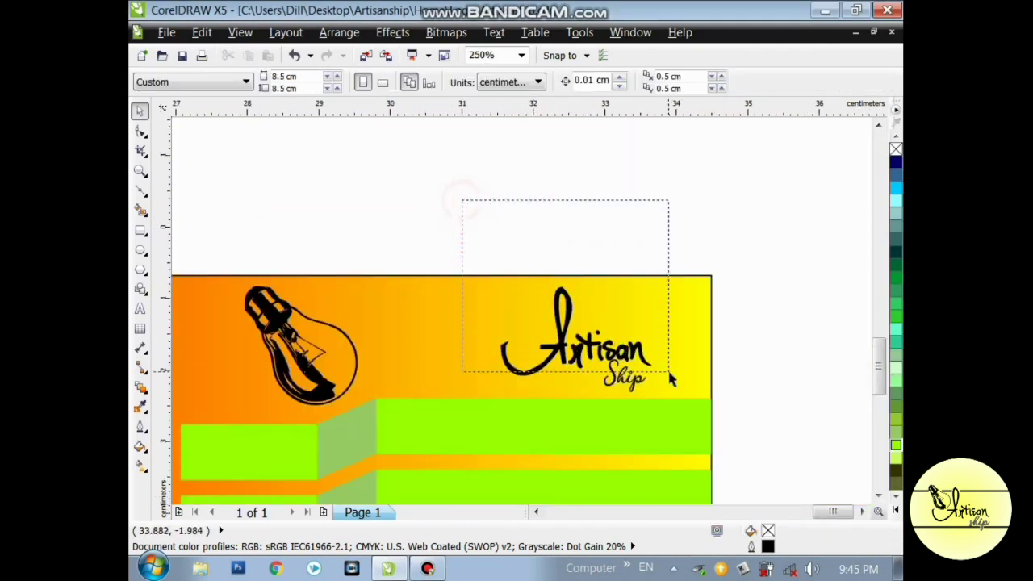
Group the selected Artisan Ship logo pieces into one object and deselect it.
{"action": "right_click", "coordinate": [588, 347]}
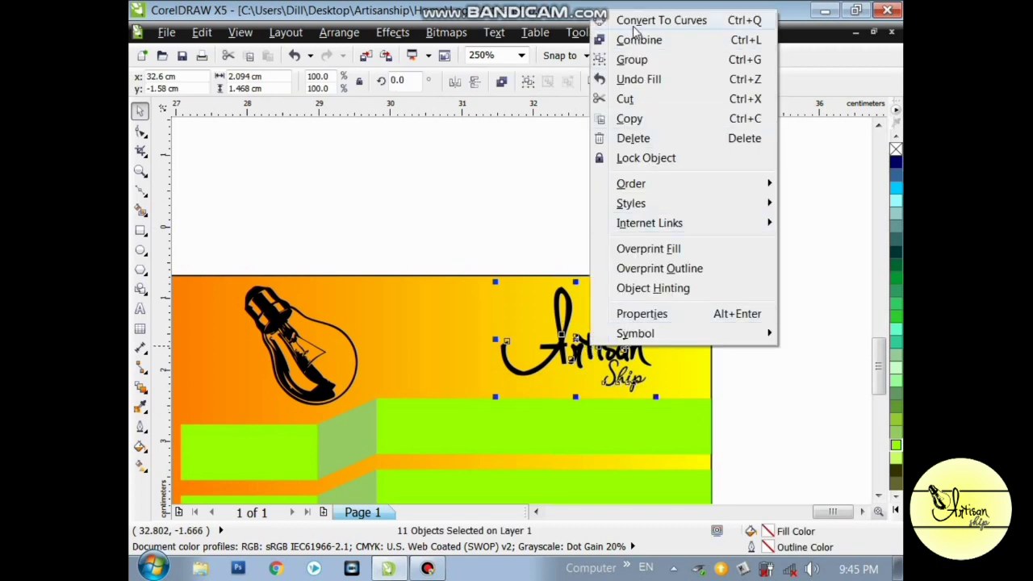
{"action": "left_click", "coordinate": [629, 60]}
{"action": "left_click", "coordinate": [518, 203]}
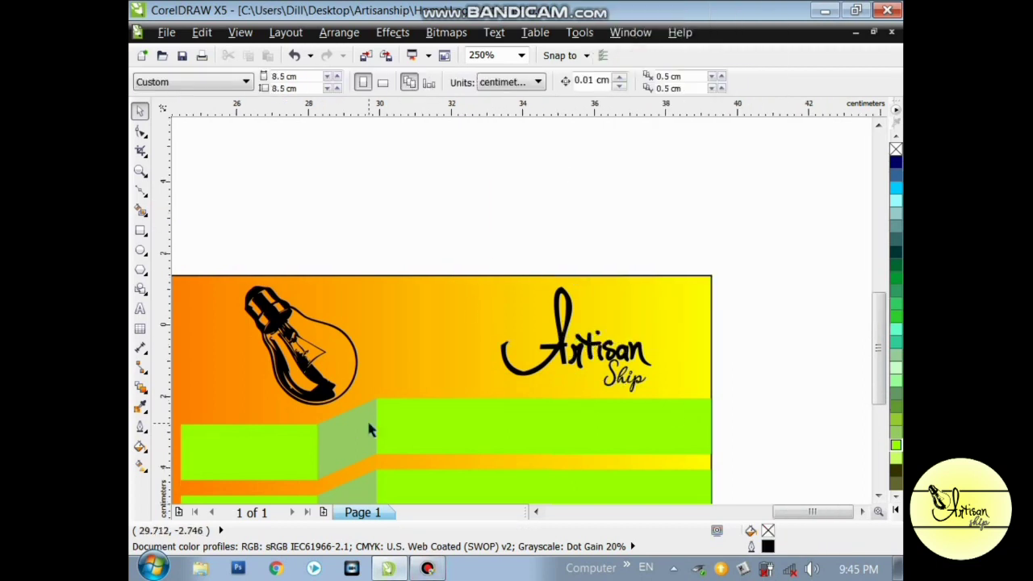
{"action": "scroll", "coordinate": [369, 429], "scroll_direction": "down", "scroll_amount": 2}
{"action": "left_click_drag", "start_coordinate": [831, 512], "coordinate": [811, 512]}
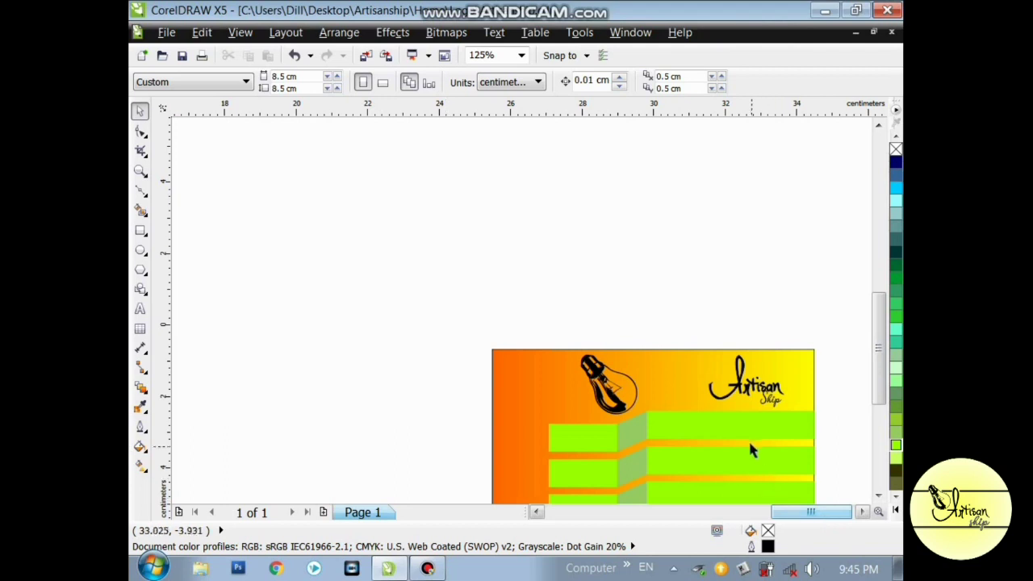
{"action": "left_click_drag", "start_coordinate": [879, 379], "coordinate": [879, 405]}
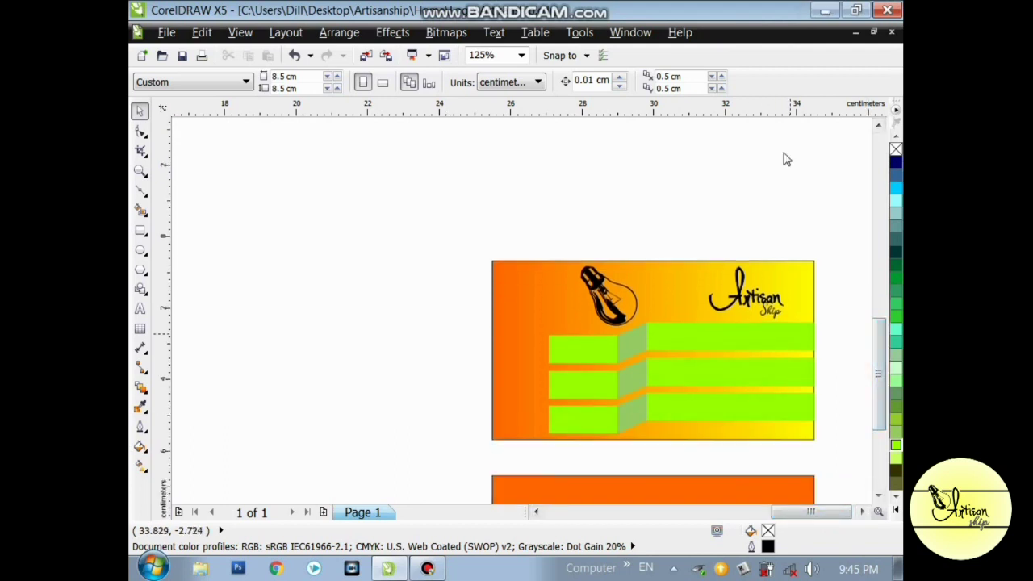
Drag the YouTube logo image from the Visiting card folder into the drawing.
{"action": "key", "text": "super+d"}
{"action": "double_click", "coordinate": [539, 67]}
{"action": "mouse_move", "coordinate": [430, 161]}
{"action": "left_mouse_down"}
{"action": "mouse_move", "coordinate": [408, 524]}
{"action": "mouse_move", "coordinate": [398, 345]}
{"action": "left_mouse_up"}
Scale the YouTube logo to about 1.9 cm and fit it into the card's top-left corner.
{"action": "scroll", "coordinate": [397, 346], "scroll_direction": "down", "scroll_amount": 5}
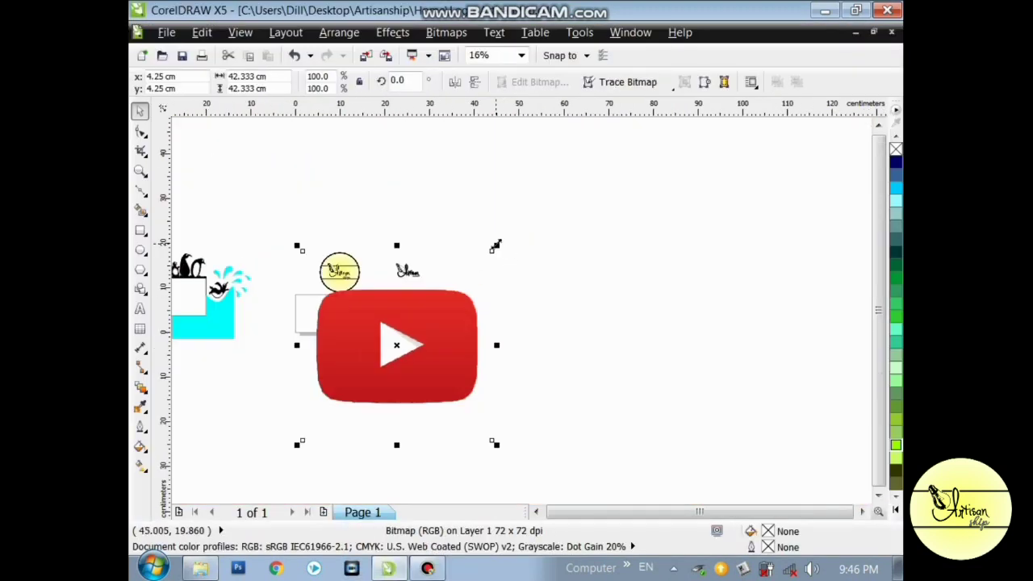
{"action": "left_click_drag", "start_coordinate": [495, 247], "coordinate": [327, 419]}
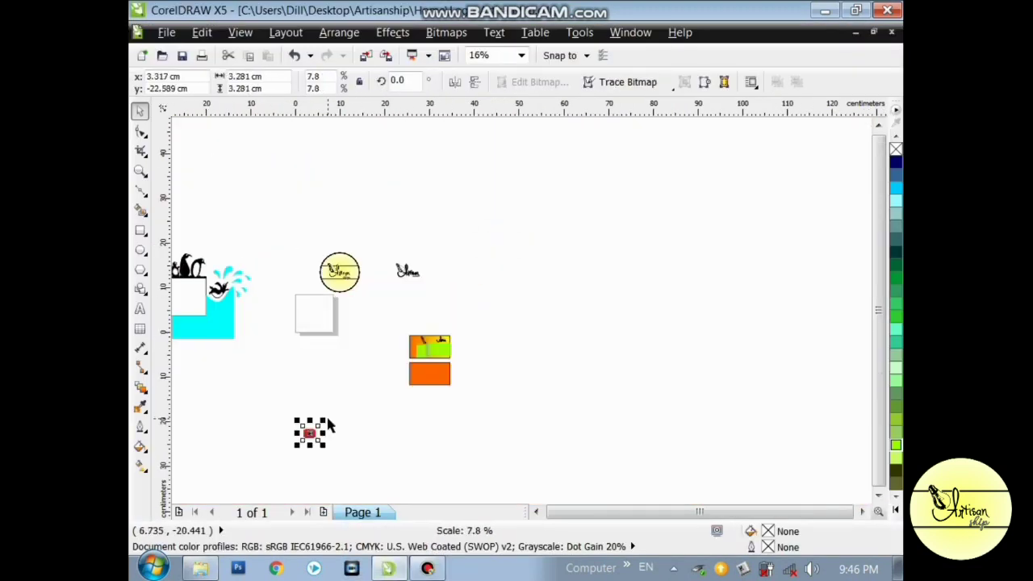
{"action": "left_click_drag", "start_coordinate": [327, 421], "coordinate": [415, 331]}
{"action": "scroll", "coordinate": [409, 339], "scroll_direction": "up", "scroll_amount": 3}
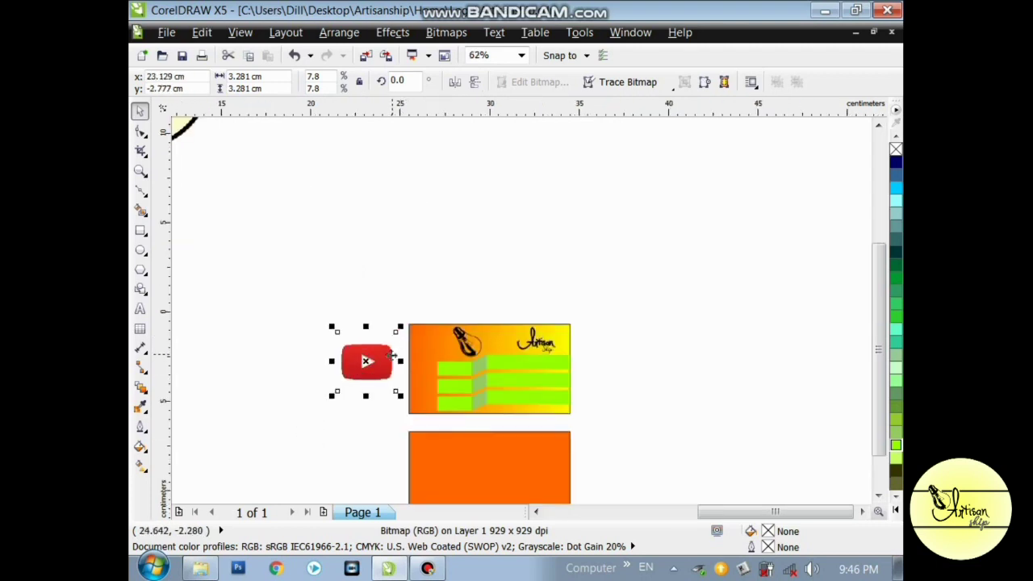
{"action": "scroll", "coordinate": [394, 355], "scroll_direction": "up", "scroll_amount": 3}
{"action": "left_click_drag", "start_coordinate": [420, 258], "coordinate": [255, 423]}
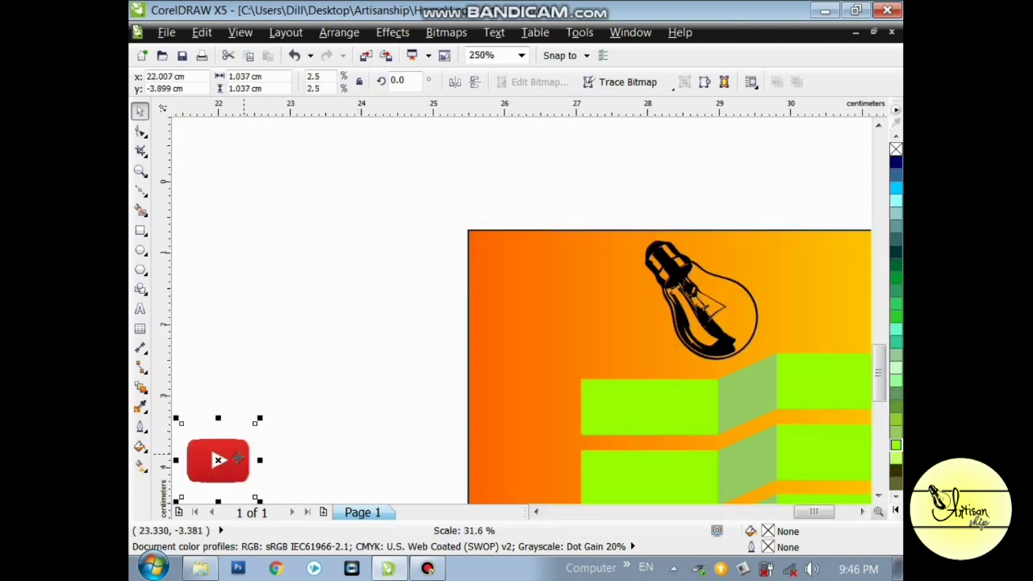
{"action": "left_click_drag", "start_coordinate": [236, 457], "coordinate": [547, 282]}
{"action": "left_click_drag", "start_coordinate": [563, 323], "coordinate": [634, 382]}
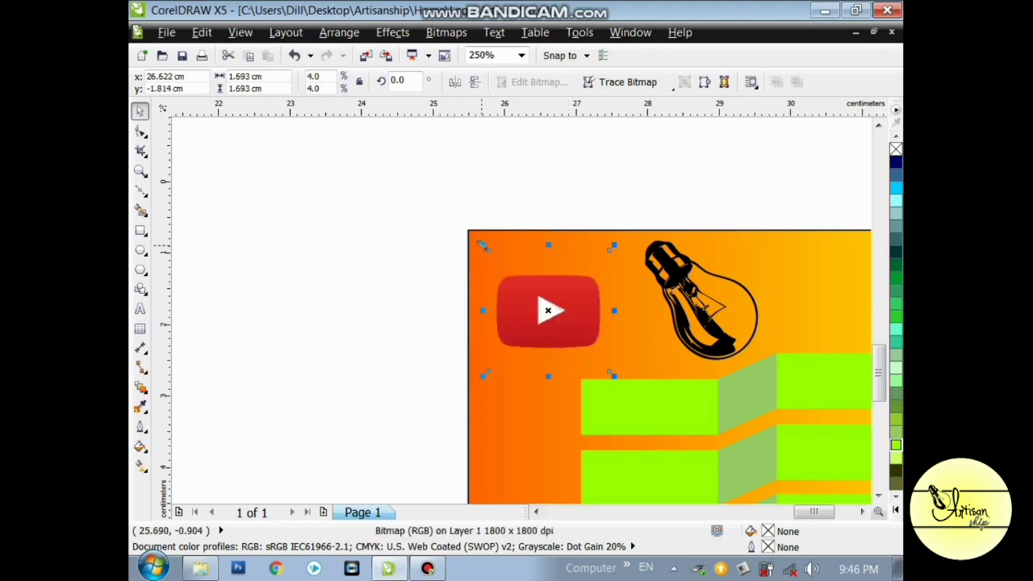
{"action": "left_click_drag", "start_coordinate": [482, 244], "coordinate": [476, 235]}
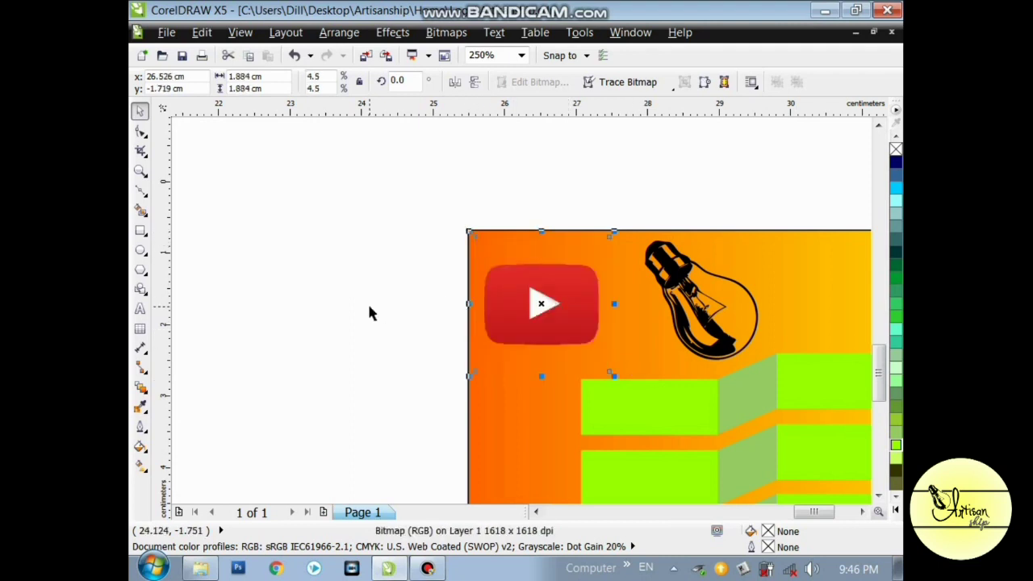
Move the Artisan logo group further left on the card.
{"action": "scroll", "coordinate": [369, 313], "scroll_direction": "down", "scroll_amount": 3}
{"action": "left_click", "coordinate": [675, 305]}
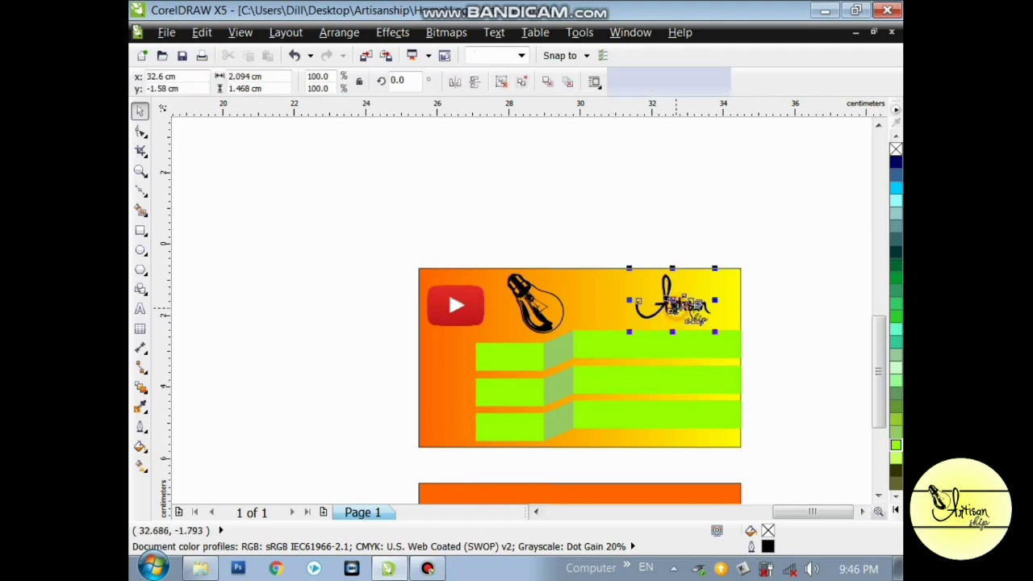
{"action": "left_click_drag", "start_coordinate": [677, 312], "coordinate": [637, 312]}
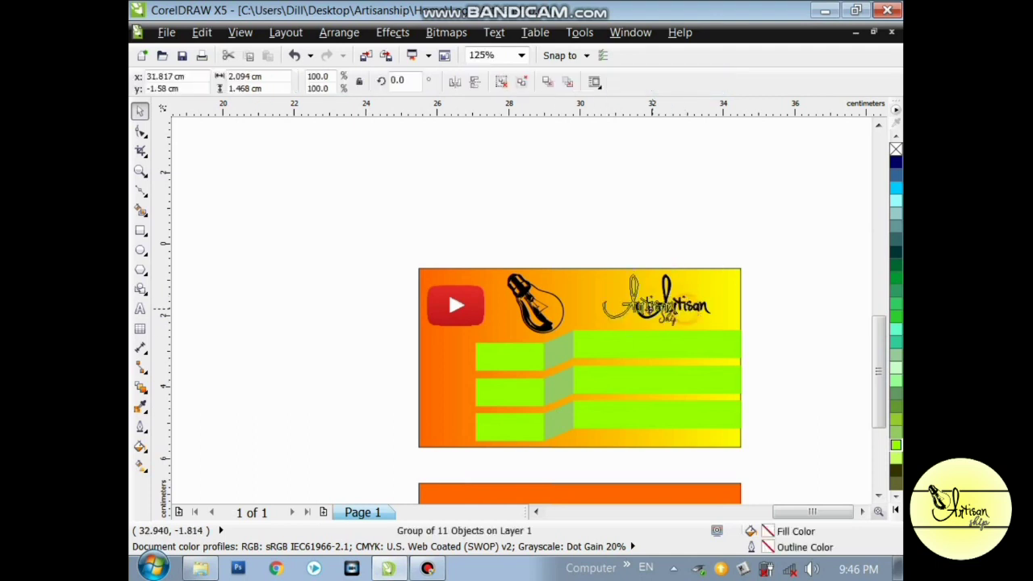
{"action": "left_click", "coordinate": [644, 212]}
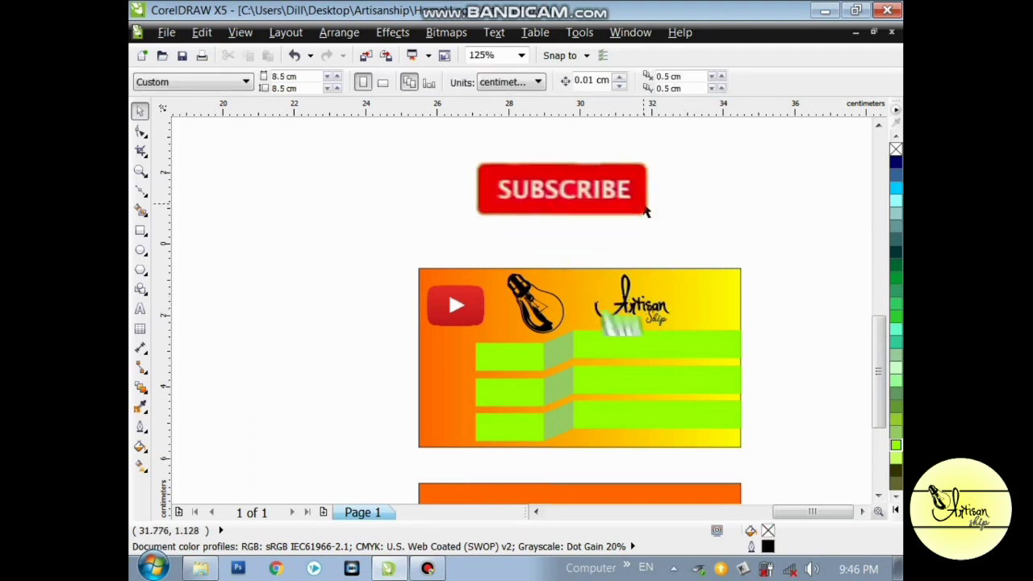
{"action": "left_click", "coordinate": [140, 309]}
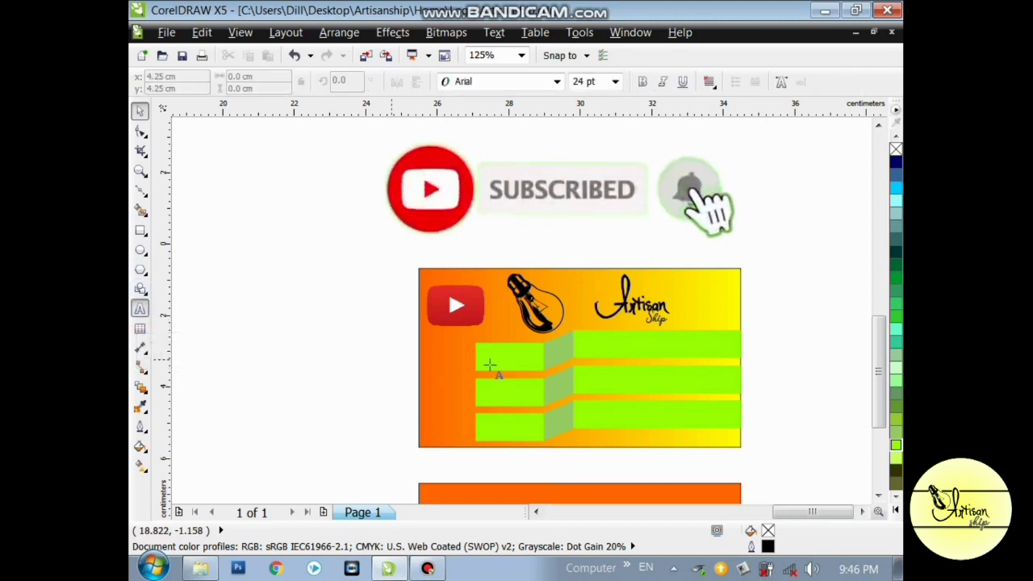
Add a 12 pt 'Name' text in the top green bar.
{"action": "left_click", "coordinate": [500, 356]}
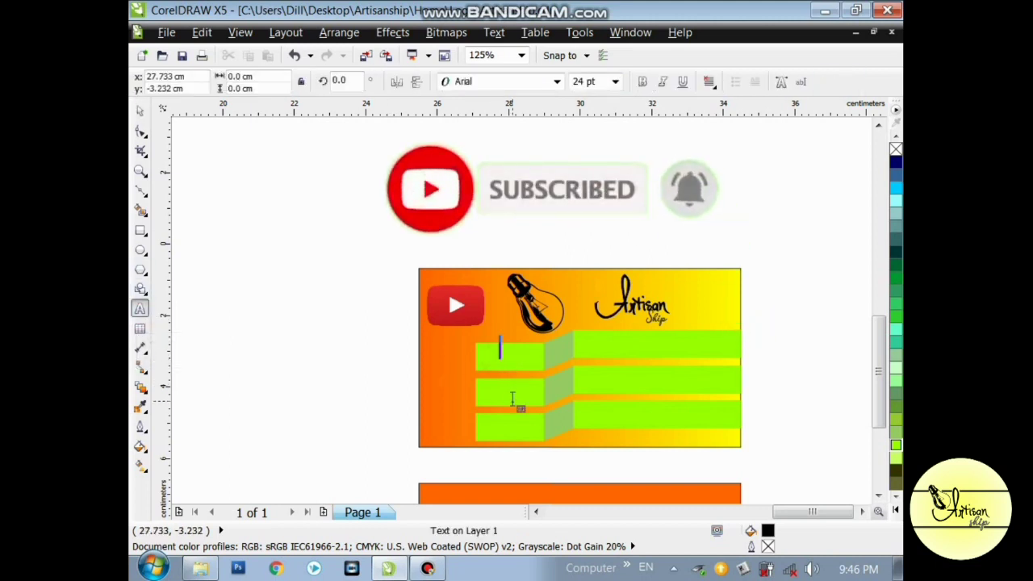
{"action": "type", "text": "Name"}
{"action": "left_click", "coordinate": [141, 112]}
{"action": "left_click", "coordinate": [617, 84]}
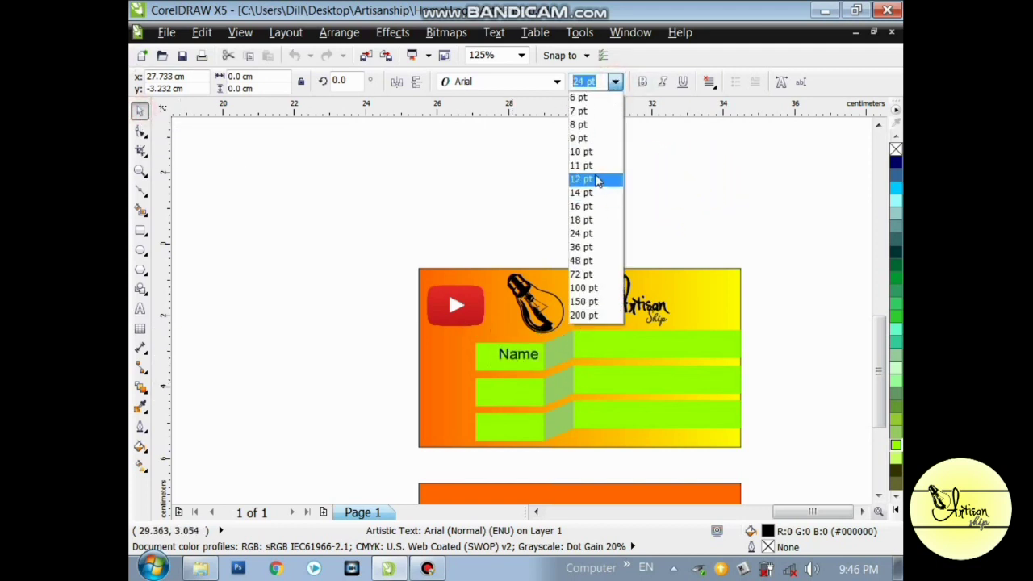
{"action": "left_click", "coordinate": [596, 180]}
Copy the 'Name' text into the middle and bottom left bars and the right bar.
{"action": "scroll", "coordinate": [516, 357], "scroll_direction": "up", "scroll_amount": 2}
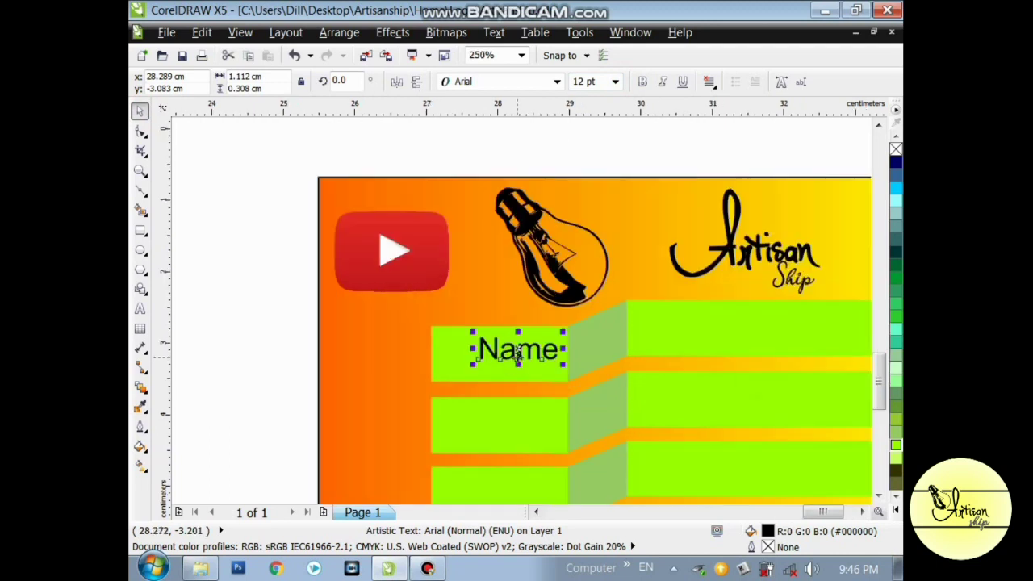
{"action": "scroll", "coordinate": [513, 404], "scroll_direction": "up", "scroll_amount": 2}
{"action": "left_click_drag", "start_coordinate": [517, 430], "coordinate": [517, 349]}
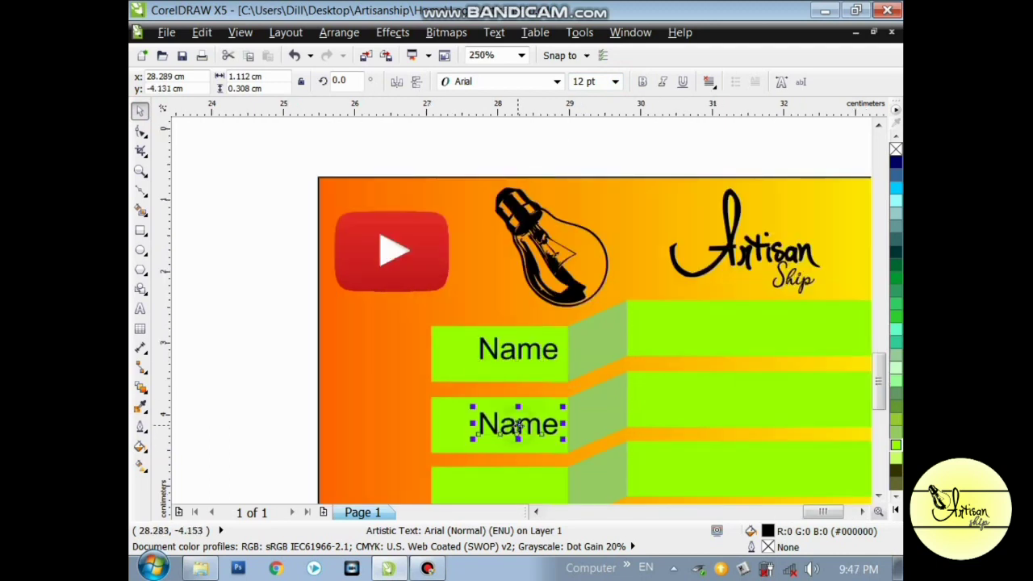
{"action": "left_click_drag", "start_coordinate": [518, 428], "coordinate": [518, 492]}
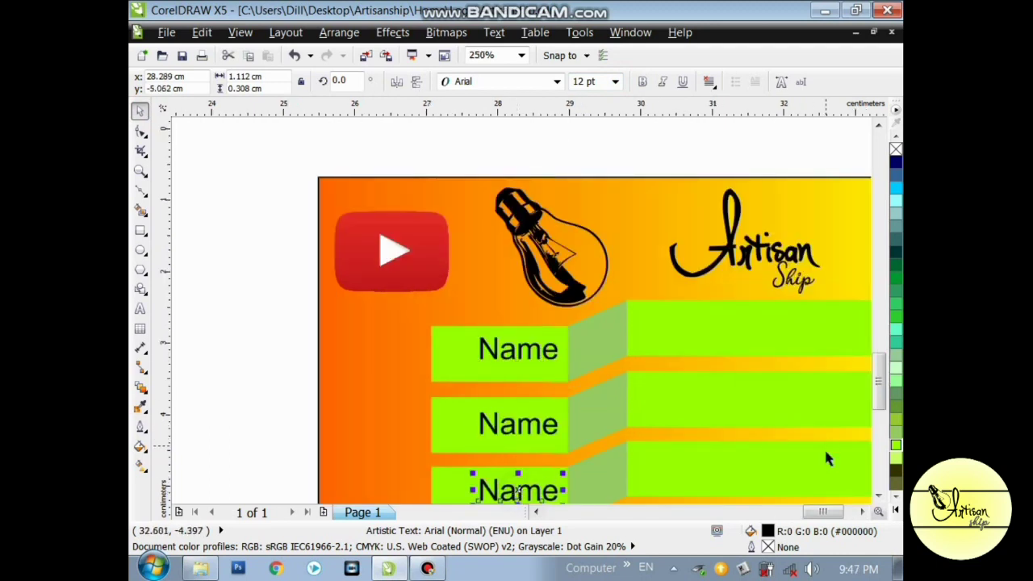
{"action": "left_click", "coordinate": [878, 495]}
{"action": "left_click", "coordinate": [862, 512]}
{"action": "mouse_move", "coordinate": [378, 315]}
{"action": "left_mouse_down"}
{"action": "mouse_move", "coordinate": [681, 288]}
{"action": "mouse_move", "coordinate": [684, 412]}
{"action": "left_mouse_up"}
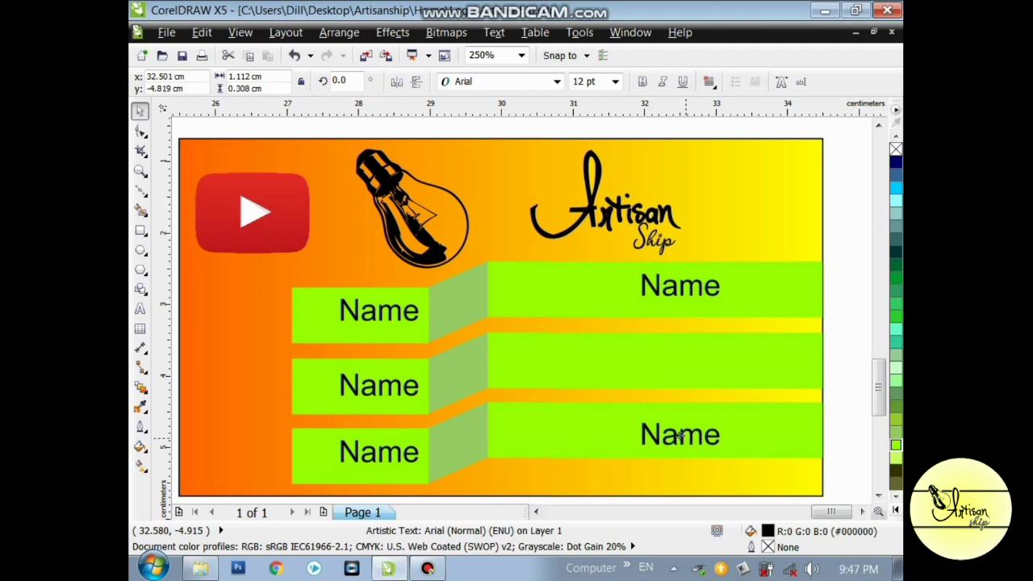
Copy 'Name' into the middle right bar and retype the middle-left label as 'Hot Line'.
{"action": "left_click_drag", "start_coordinate": [685, 412], "coordinate": [686, 433]}
{"action": "left_click", "coordinate": [386, 391]}
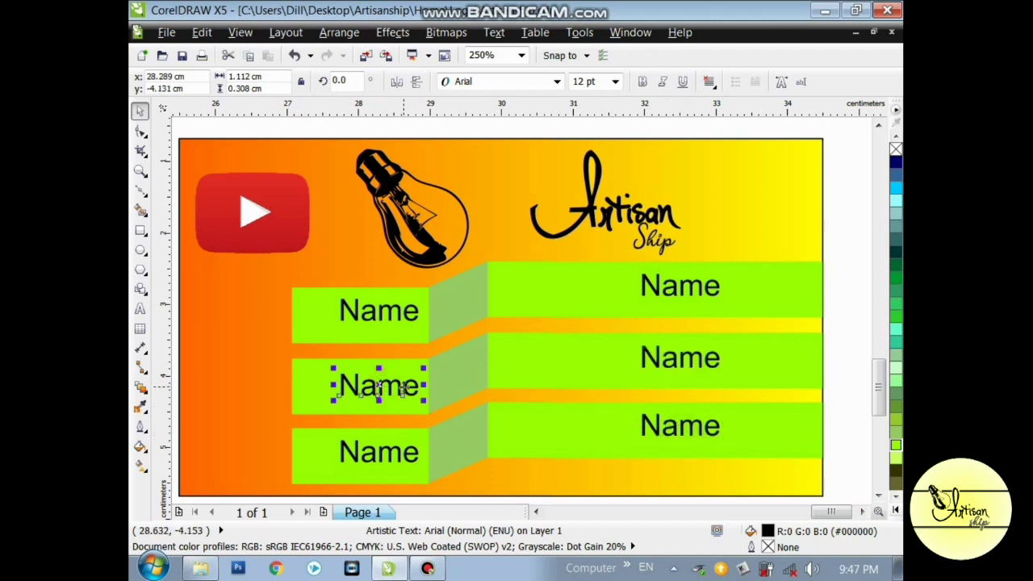
{"action": "double_click", "coordinate": [378, 388]}
{"action": "left_click_drag", "start_coordinate": [419, 386], "coordinate": [337, 384]}
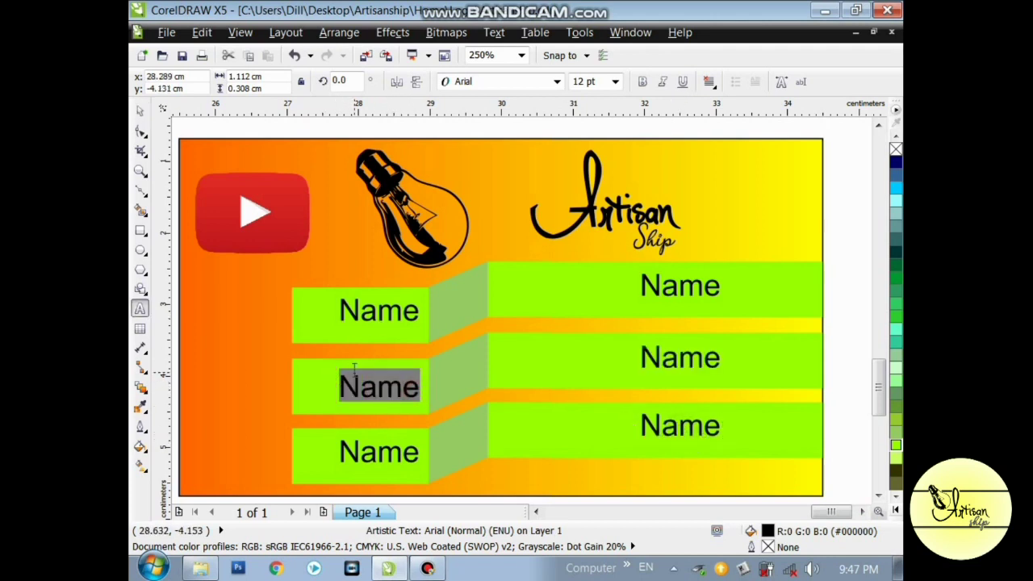
{"action": "type", "text": "Hot Line"}
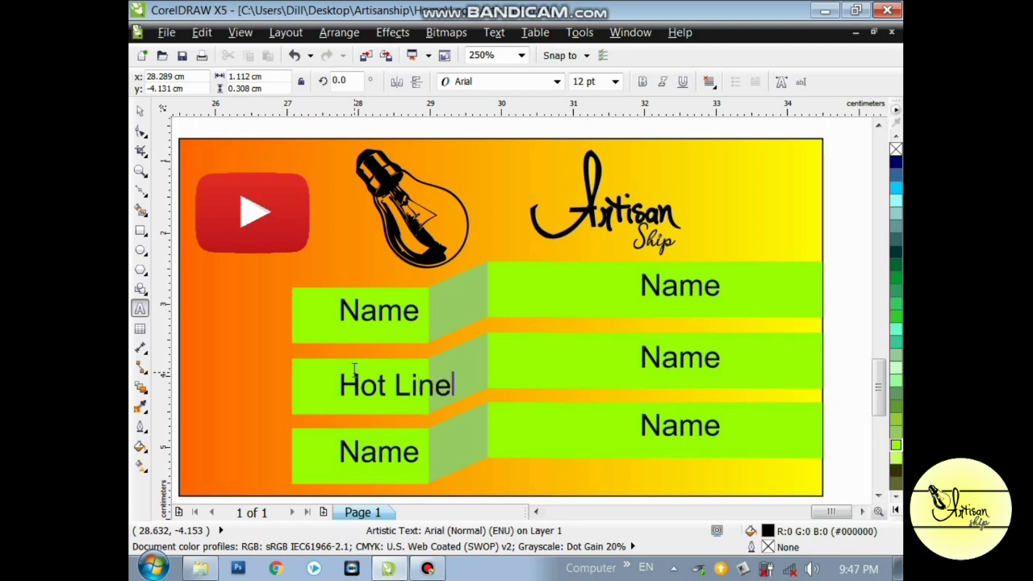
Retype the bottom-left label as 'Chanel Name', fixing the capitalisation.
{"action": "left_click_drag", "start_coordinate": [410, 453], "coordinate": [336, 451]}
{"action": "type", "text": "Chanel"}
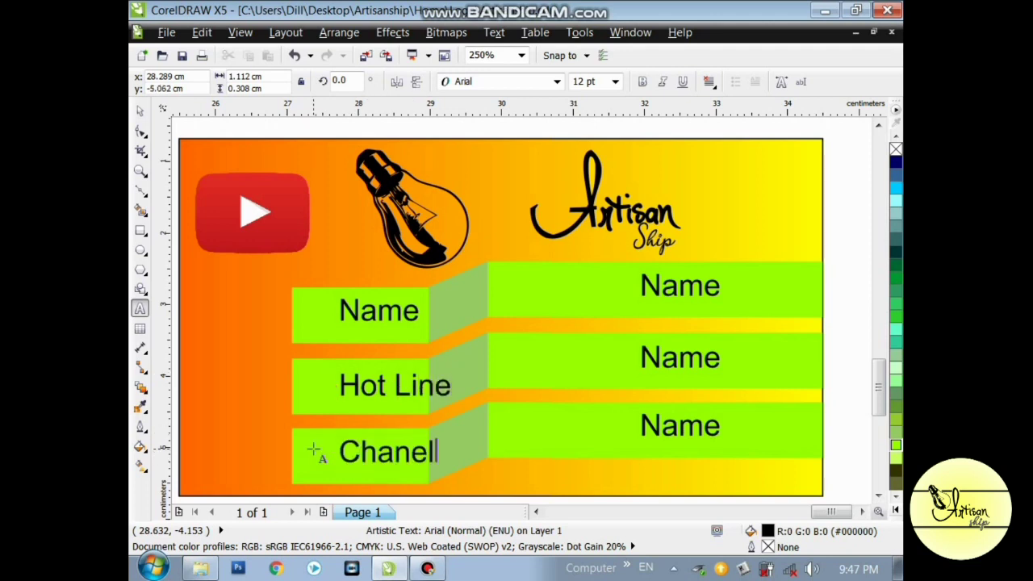
{"action": "type", "text": " NAme"}
{"action": "key", "text": "BackSpace"}
{"action": "key", "text": "BackSpace"}
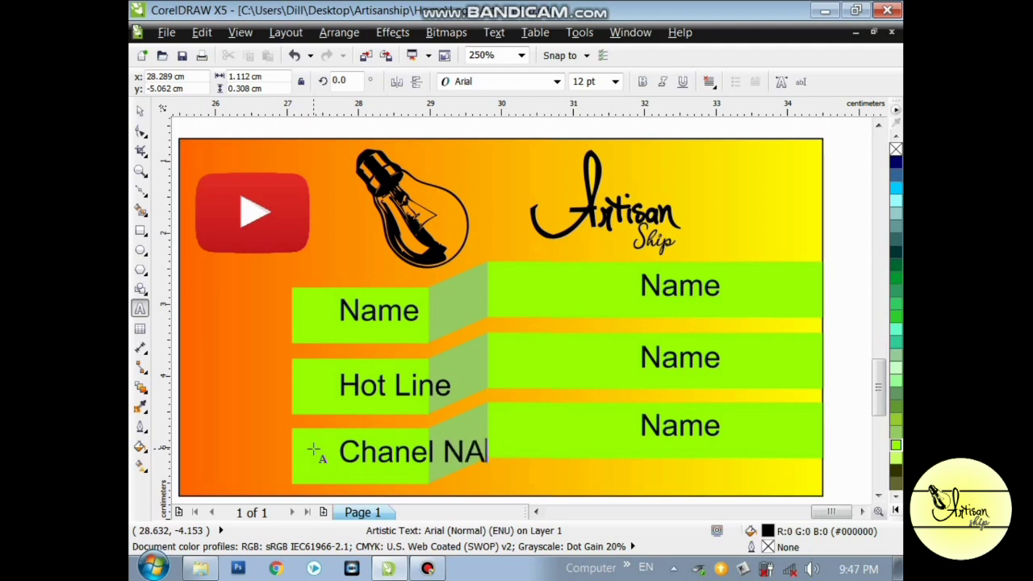
{"action": "type", "text": "ame"}
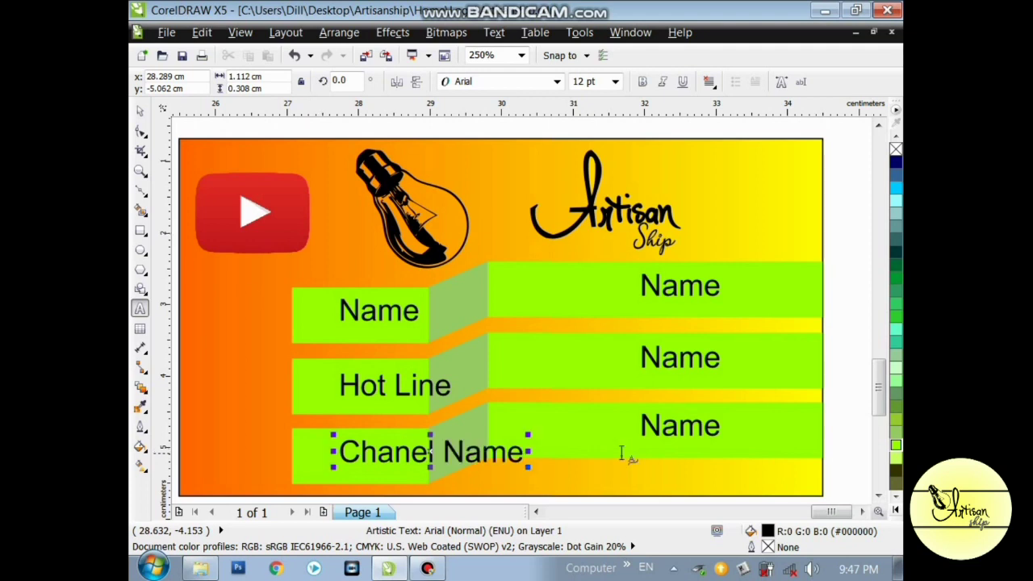
Type the owner's full name, a phone number and 'Artisan Ship' into the top, middle and bottom right bars.
{"action": "left_click_drag", "start_coordinate": [722, 292], "coordinate": [578, 300]}
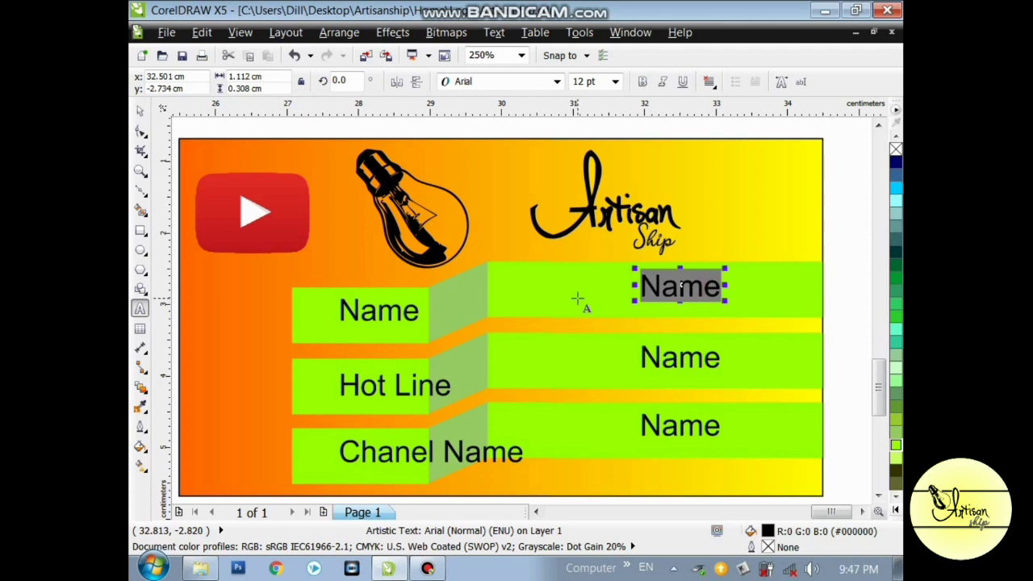
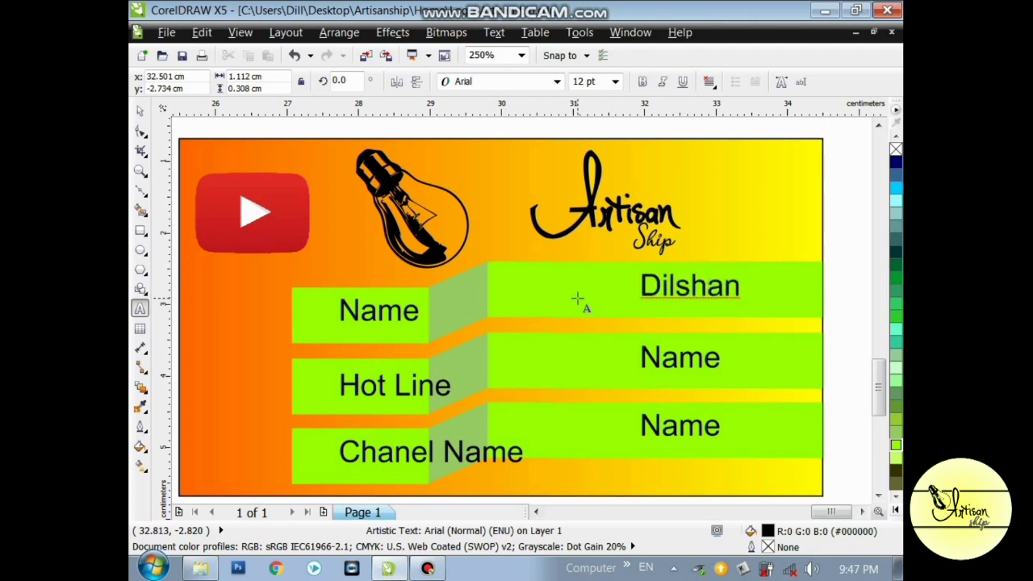
{"action": "left_click_drag", "start_coordinate": [677, 361], "coordinate": [578, 362]}
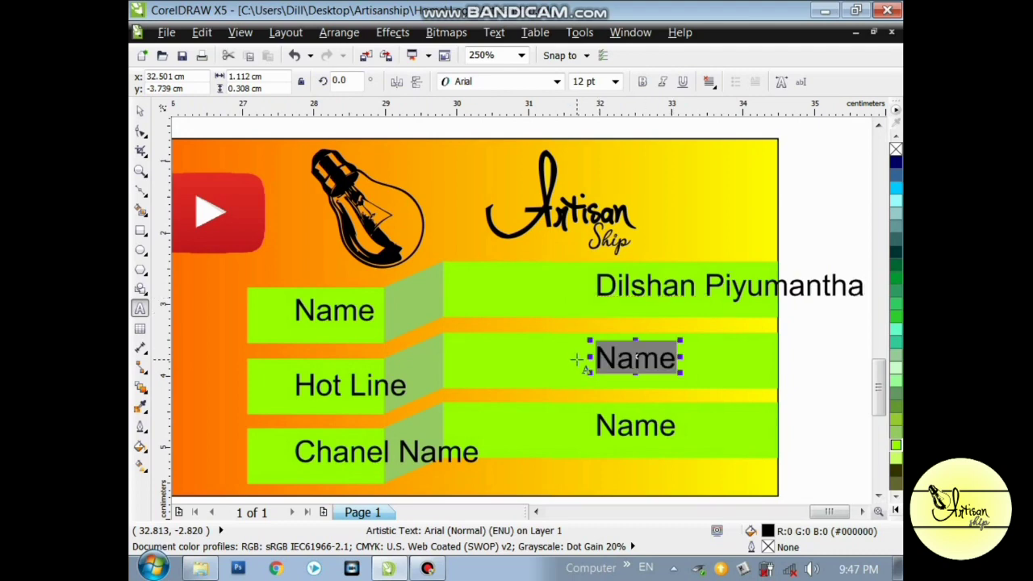
{"action": "type", "text": "00947134xxxxx"}
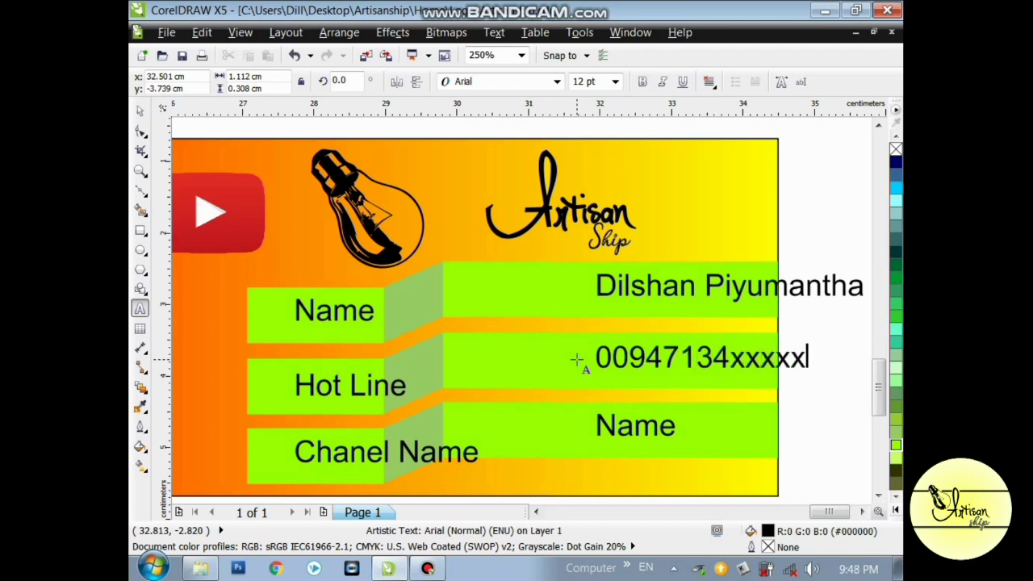
{"action": "left_click_drag", "start_coordinate": [668, 433], "coordinate": [580, 429]}
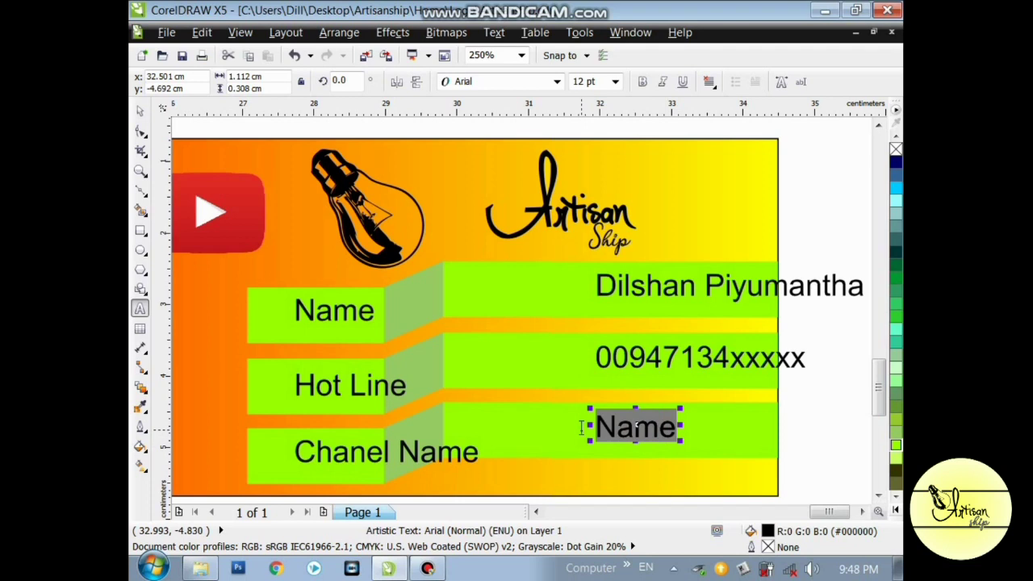
{"action": "type", "text": "Artisan Shi"}
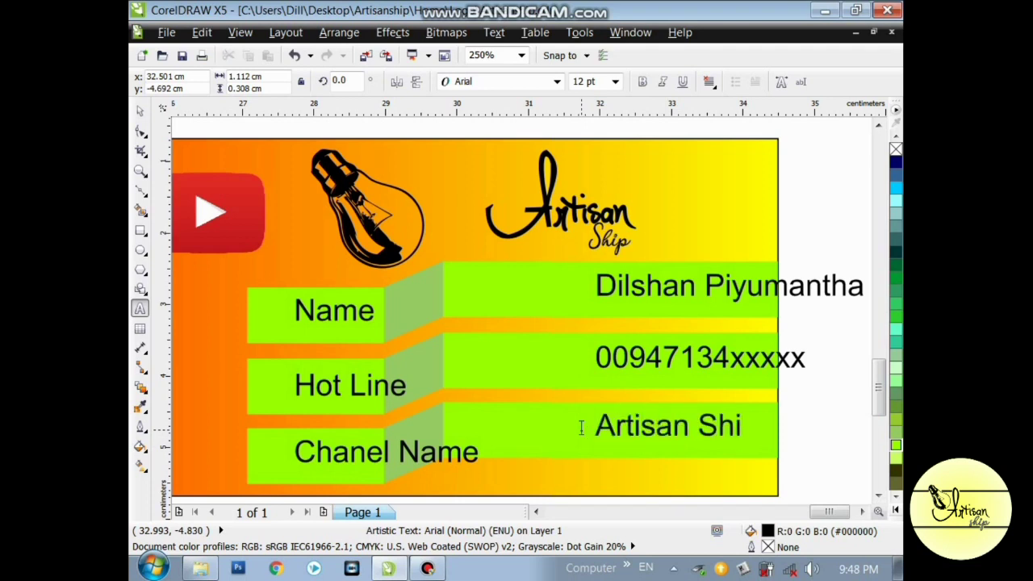
{"action": "key", "text": "F3"}
Move Chanel Name left under Hot Line and shift the owner's name and phone number into their bars.
{"action": "left_click", "coordinate": [139, 112]}
{"action": "left_click", "coordinate": [418, 365]}
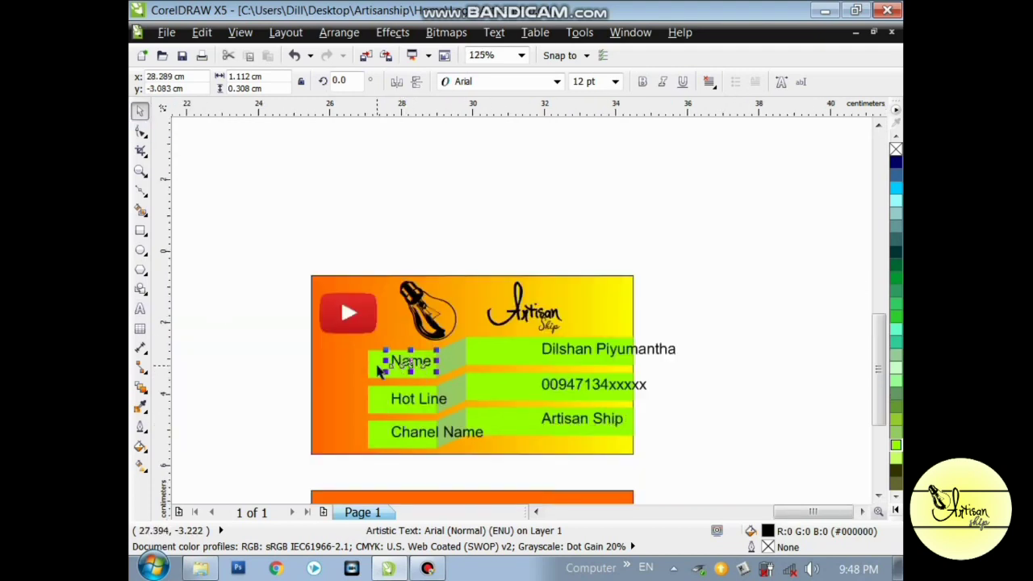
{"action": "left_click", "coordinate": [378, 367], "text": "shift"}
{"action": "left_click", "coordinate": [403, 400]}
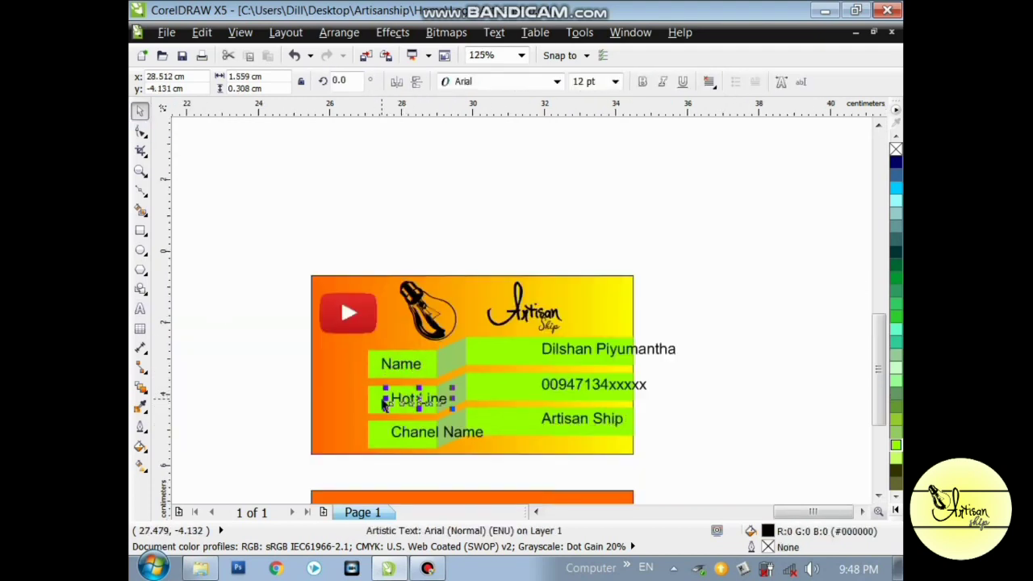
{"action": "left_click", "coordinate": [404, 432]}
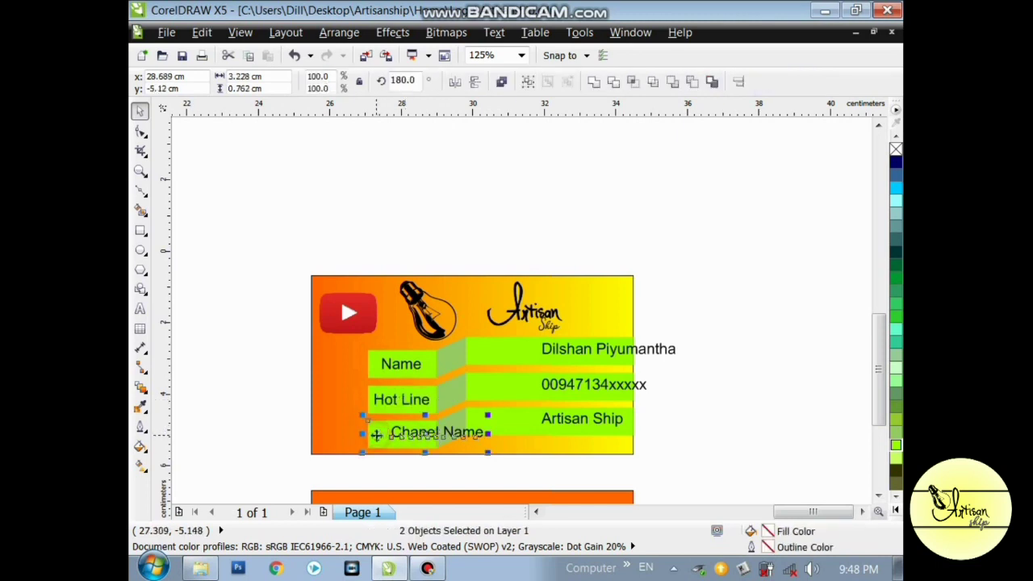
{"action": "left_click_drag", "start_coordinate": [378, 434], "coordinate": [343, 436]}
{"action": "left_click_drag", "start_coordinate": [561, 353], "coordinate": [501, 355]}
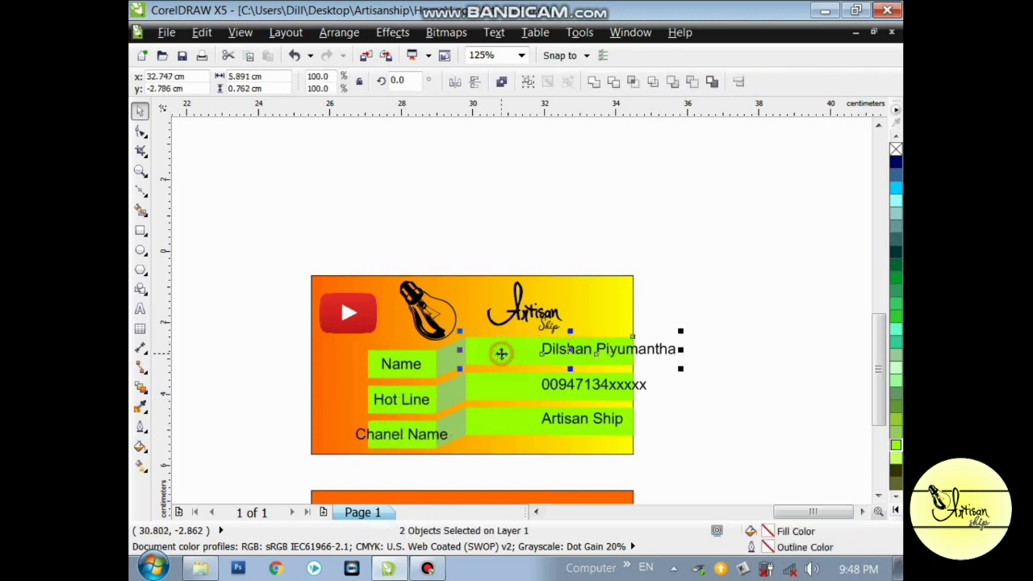
{"action": "mouse_move", "coordinate": [557, 393]}
{"action": "left_mouse_down"}
{"action": "mouse_move", "coordinate": [511, 393]}
{"action": "mouse_move", "coordinate": [530, 426]}
{"action": "mouse_move", "coordinate": [496, 425]}
{"action": "left_mouse_up"}
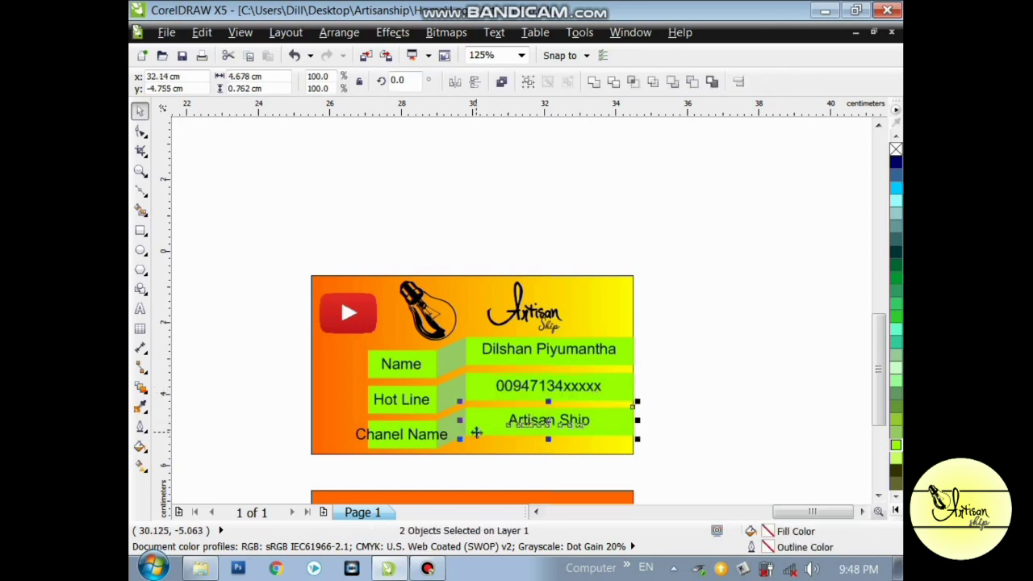
Select all six card texts together.
{"action": "left_click", "coordinate": [415, 440]}
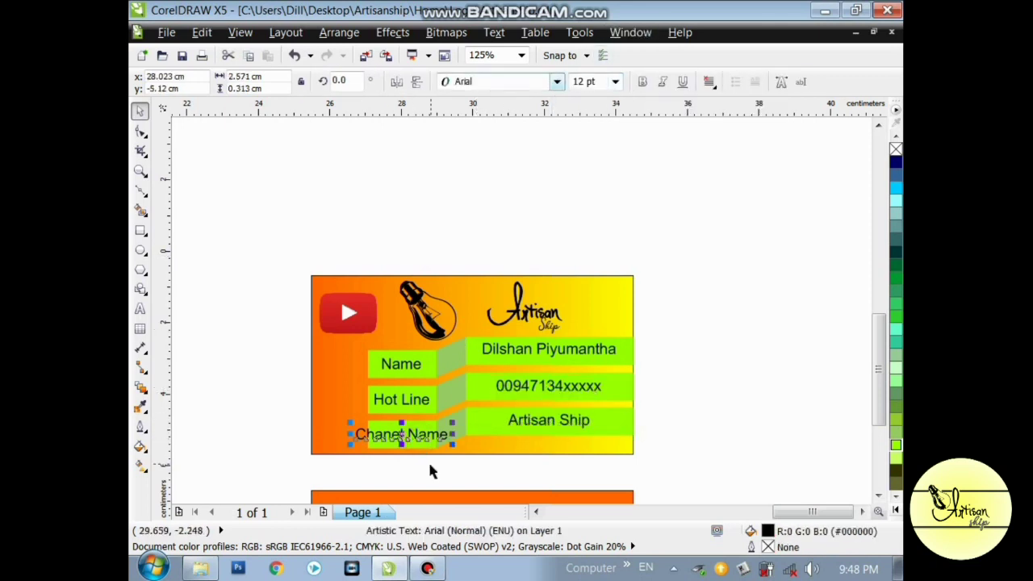
{"action": "left_click", "coordinate": [421, 404], "text": "shift"}
{"action": "left_click", "coordinate": [412, 367], "text": "shift"}
{"action": "left_click", "coordinate": [527, 354], "text": "shift"}
{"action": "left_click", "coordinate": [521, 387], "text": "shift"}
{"action": "left_click", "coordinate": [525, 422], "text": "shift"}
{"action": "left_click", "coordinate": [563, 89]}
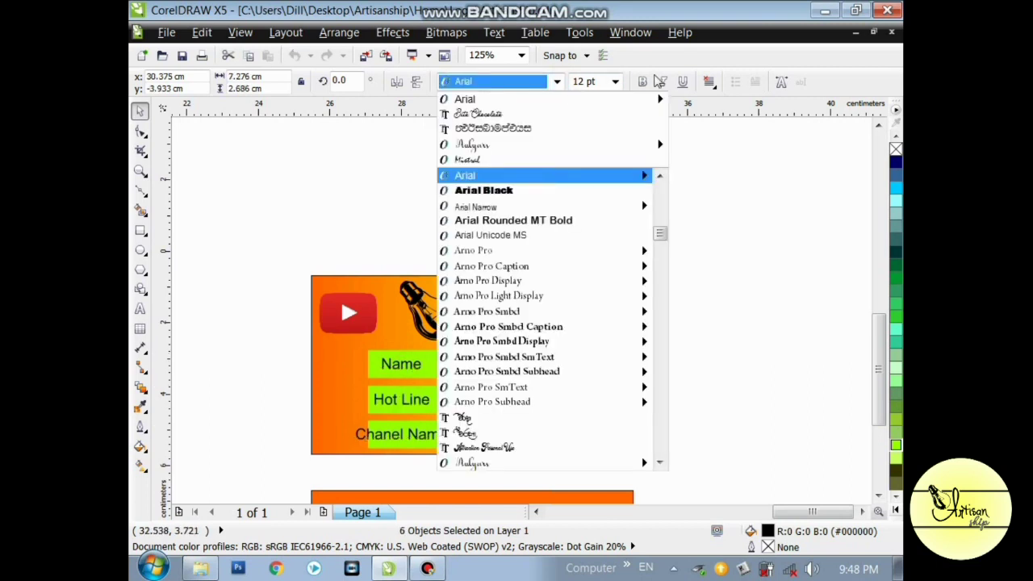
Try AR DESTINE, then set all six texts to the AR ESSENCE font.
{"action": "left_click", "coordinate": [659, 176]}
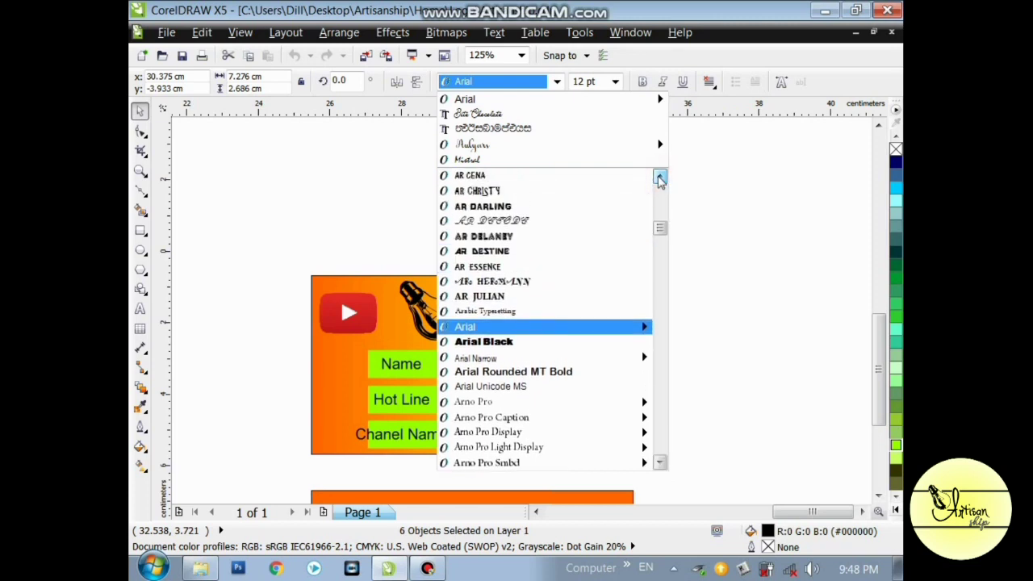
{"action": "left_click", "coordinate": [533, 252]}
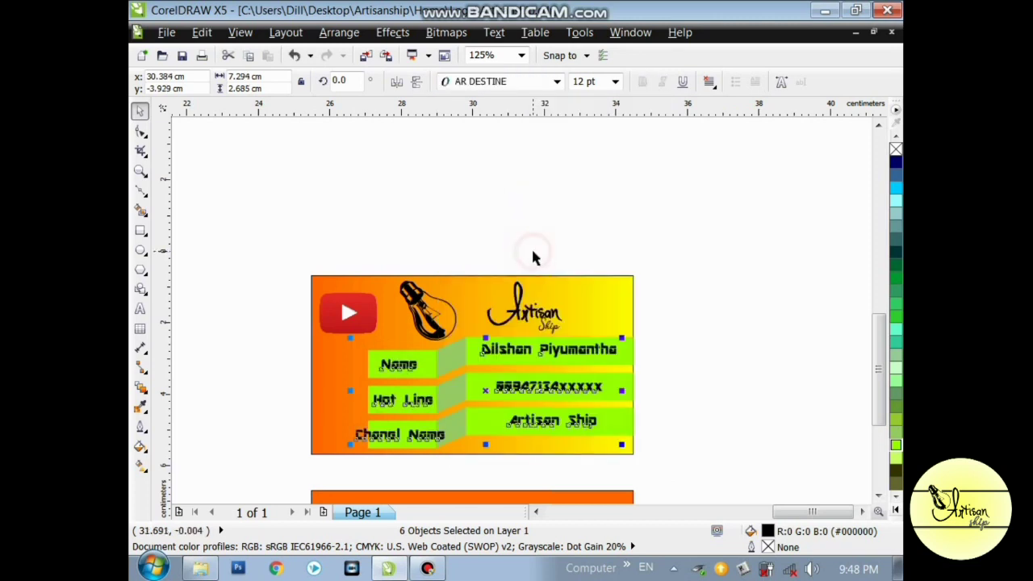
{"action": "left_click", "coordinate": [559, 81]}
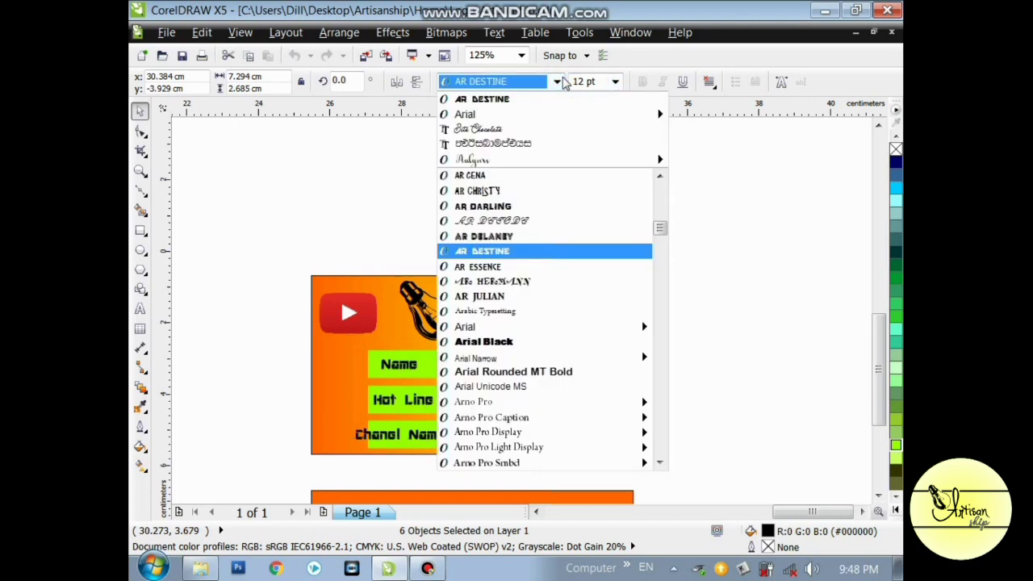
{"action": "left_click", "coordinate": [566, 267]}
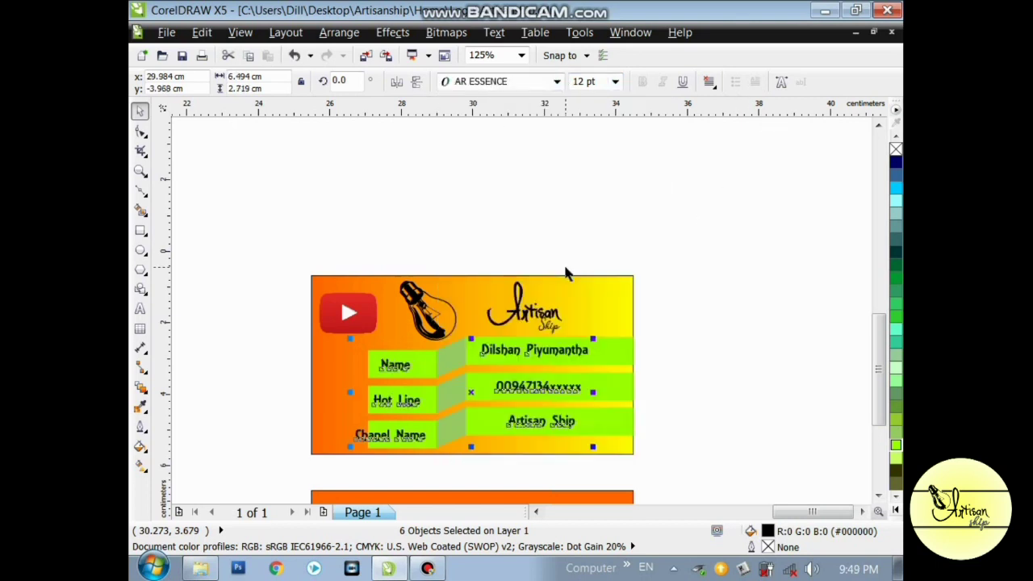
{"action": "left_click", "coordinate": [691, 414]}
{"action": "scroll", "coordinate": [385, 461], "scroll_direction": "up", "scroll_amount": 3}
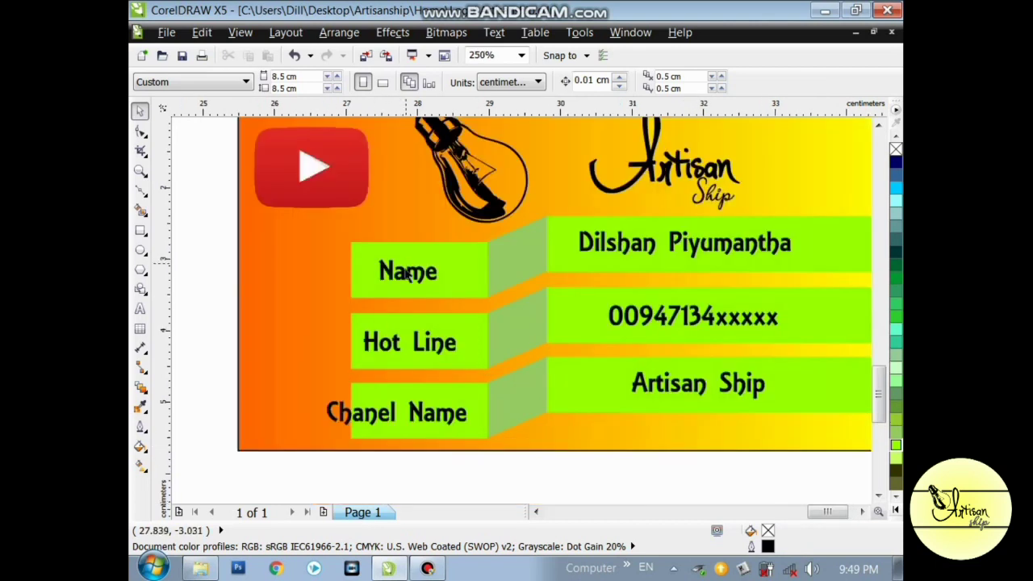
Centre the Name, Hot Line and Chanel Name labels within their green boxes.
{"action": "left_click", "coordinate": [408, 275]}
{"action": "left_click", "coordinate": [367, 266], "text": "shift"}
{"action": "key", "text": "e"}
{"action": "key", "text": "c"}
{"action": "left_click", "coordinate": [398, 343]}
{"action": "left_click", "coordinate": [387, 319], "text": "shift"}
{"action": "key", "text": "e"}
{"action": "key", "text": "c"}
{"action": "left_click", "coordinate": [414, 410]}
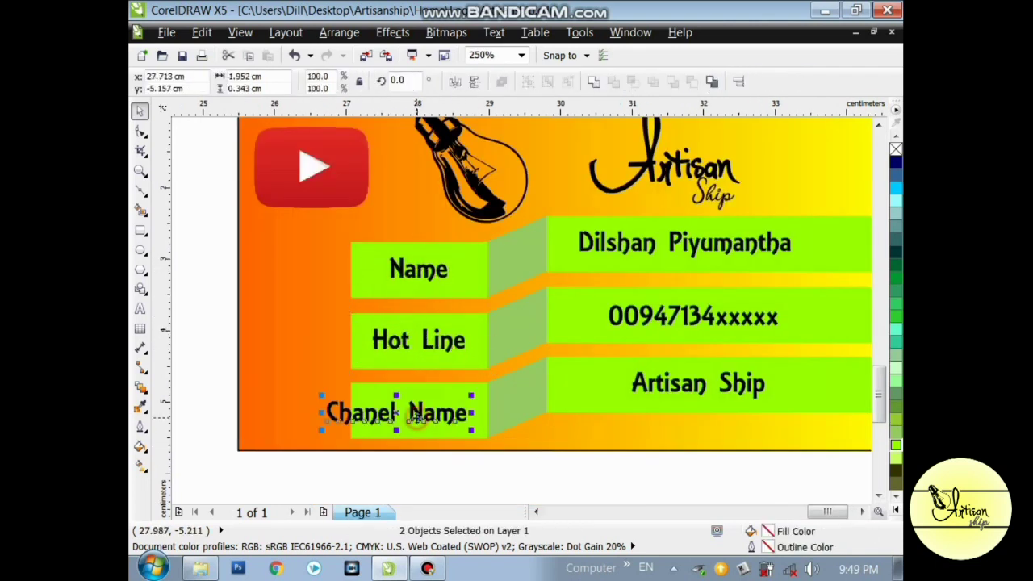
{"action": "left_click", "coordinate": [414, 394], "text": "shift"}
{"action": "key", "text": "e"}
{"action": "key", "text": "c"}
Centre Artisan Ship, the phone number and the owner's name within their long bars.
{"action": "left_click", "coordinate": [673, 392]}
{"action": "left_click", "coordinate": [603, 390], "text": "shift"}
{"action": "key", "text": "e"}
{"action": "key", "text": "c"}
{"action": "left_click", "coordinate": [641, 318]}
{"action": "left_click", "coordinate": [581, 321], "text": "shift"}
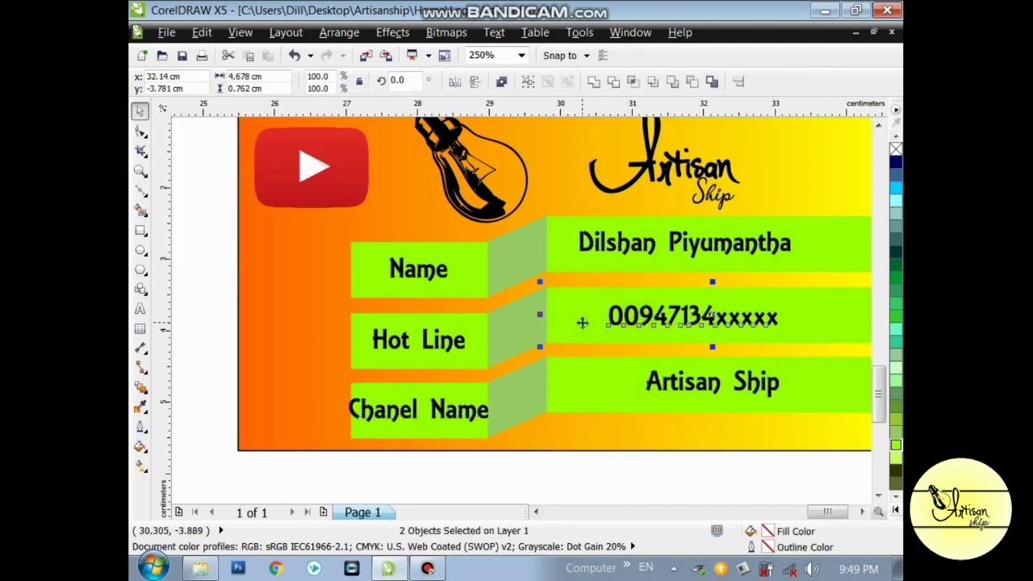
{"action": "key", "text": "e"}
{"action": "key", "text": "c"}
{"action": "left_click", "coordinate": [646, 255]}
{"action": "left_click", "coordinate": [562, 257], "text": "shift"}
{"action": "key", "text": "e"}
{"action": "key", "text": "c"}
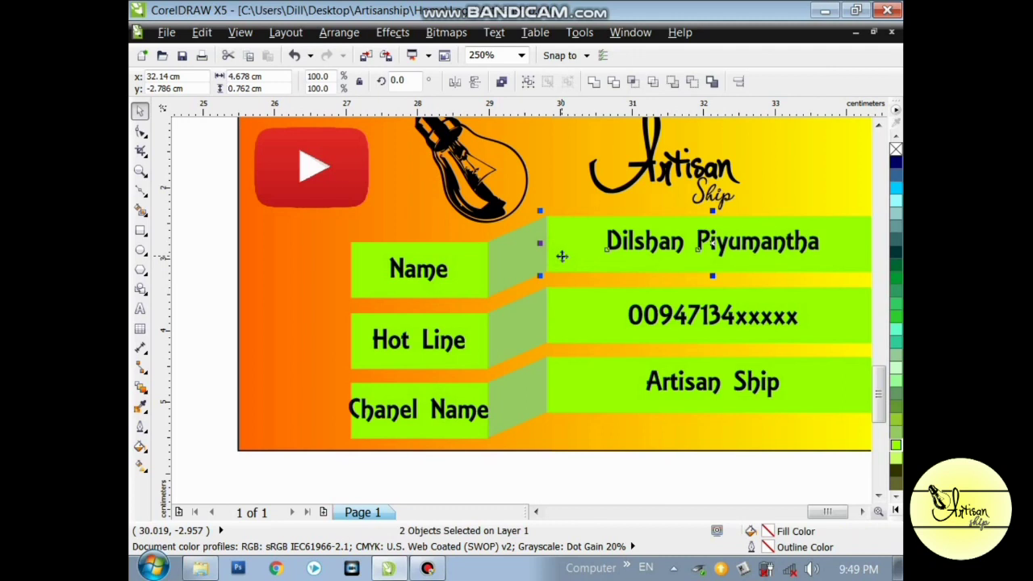
Shrink the Chanel Name label to 10 pt so it fits its box.
{"action": "left_click", "coordinate": [459, 404]}
{"action": "left_click", "coordinate": [615, 81]}
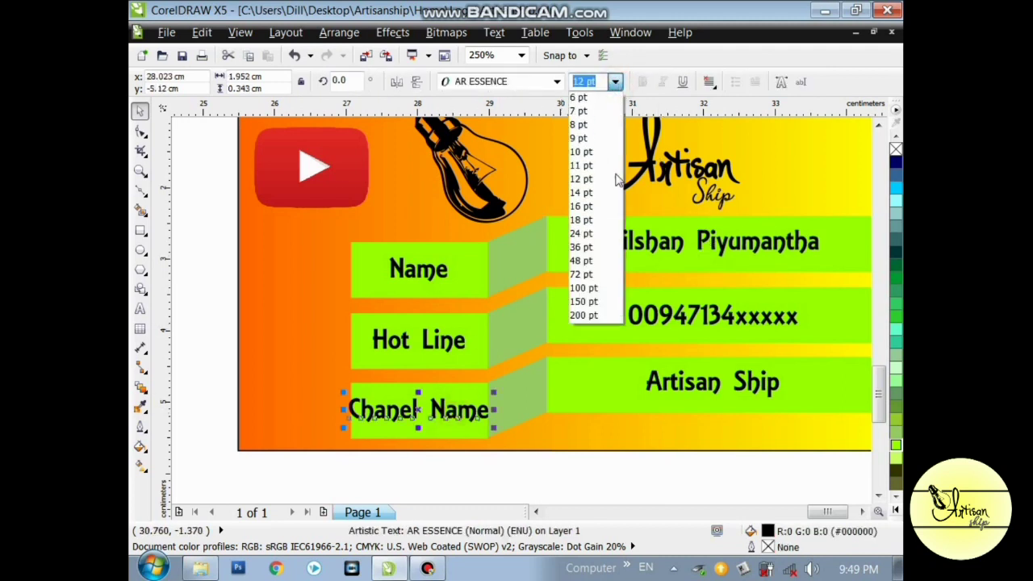
{"action": "left_click", "coordinate": [597, 152]}
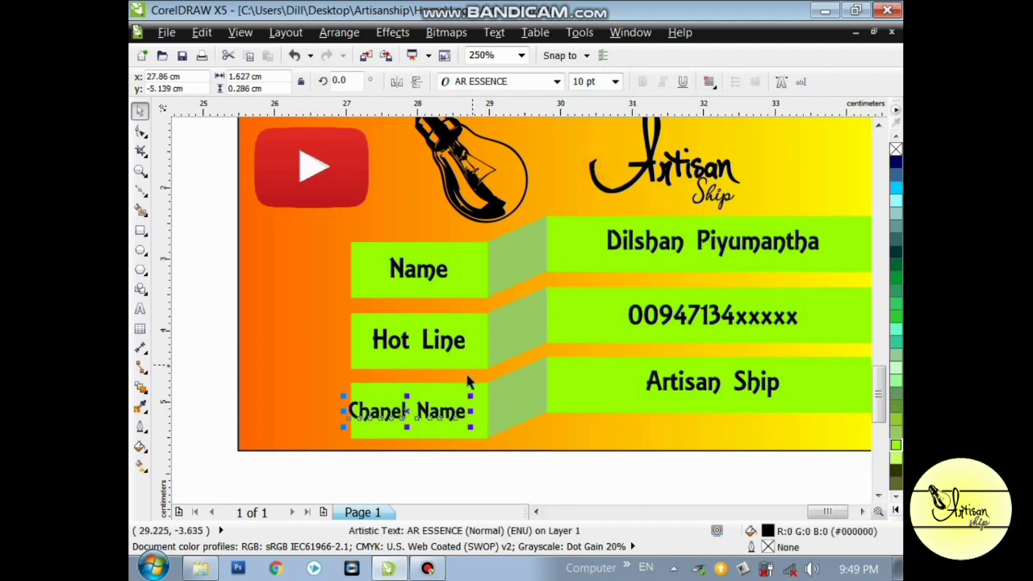
{"action": "left_click", "coordinate": [445, 404], "text": "shift"}
{"action": "scroll", "coordinate": [466, 384], "scroll_direction": "down", "scroll_amount": 2}
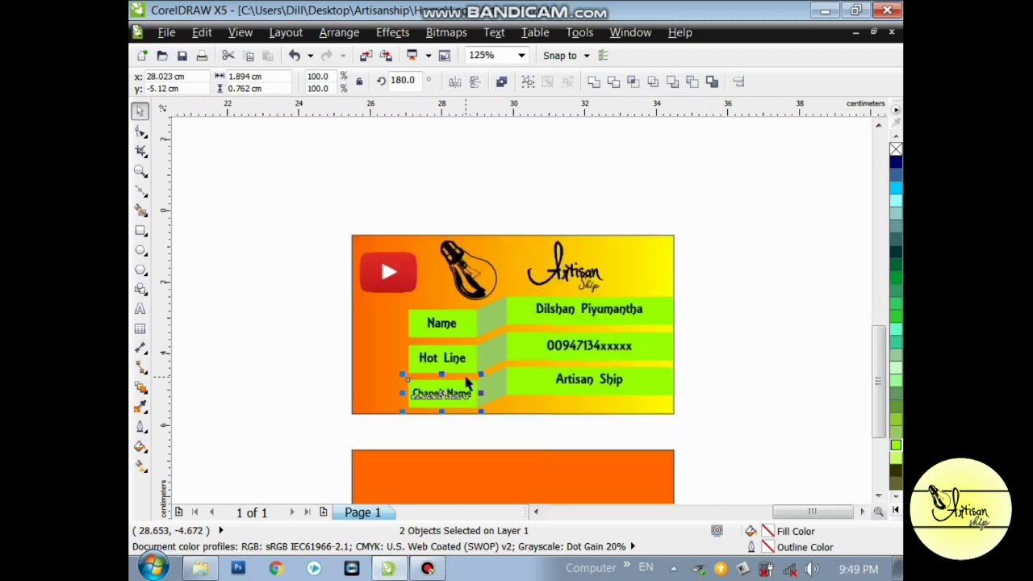
{"action": "left_click", "coordinate": [759, 361]}
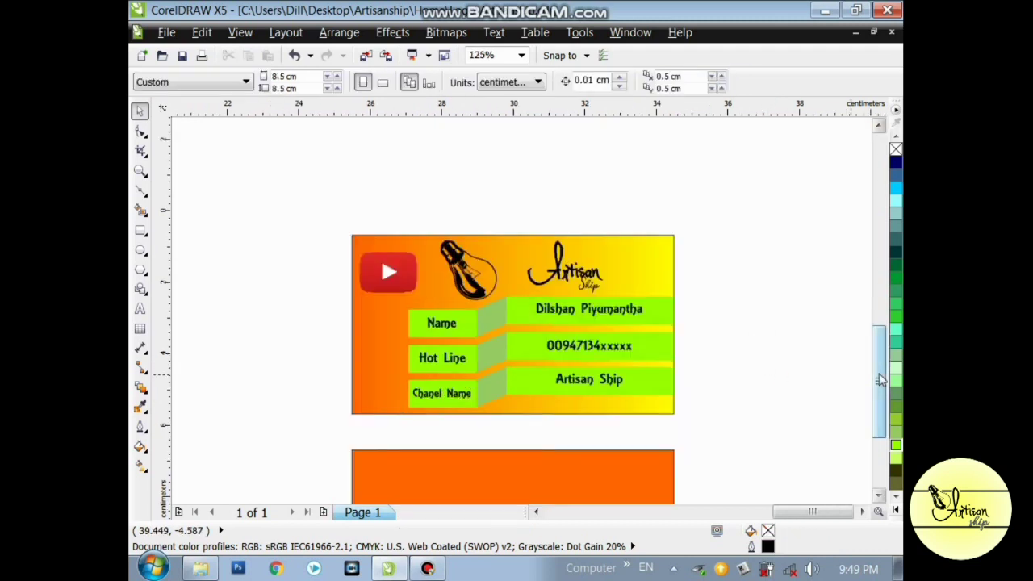
{"action": "scroll", "coordinate": [882, 380], "scroll_direction": "down", "scroll_amount": 1}
{"action": "scroll", "coordinate": [881, 380], "scroll_direction": "down", "scroll_amount": 1}
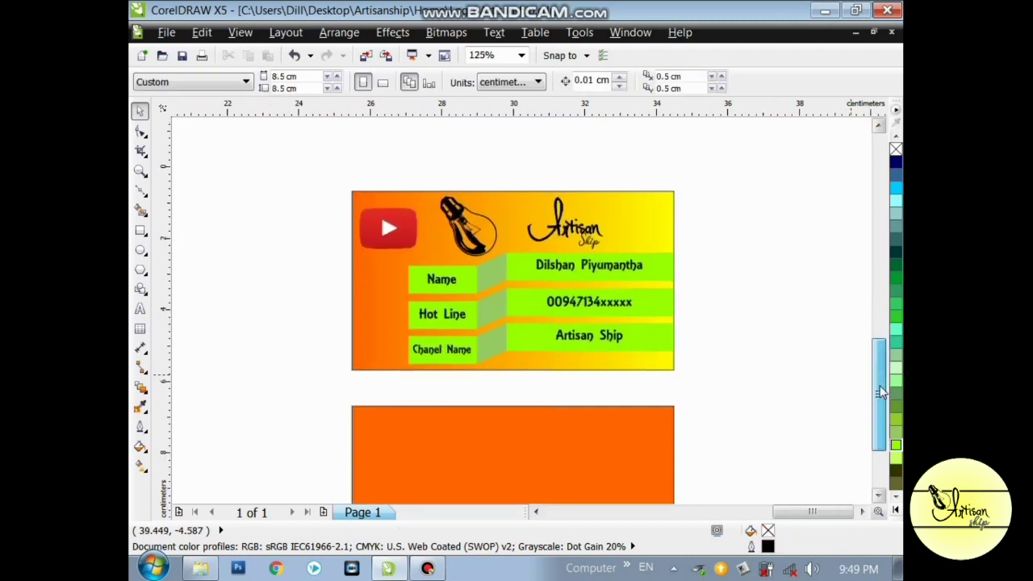
Give the three right-hand bars a fountain fill from the Name box's green to yellow.
{"action": "left_click", "coordinate": [525, 273]}
{"action": "left_click", "coordinate": [527, 302], "text": "shift"}
{"action": "left_click", "coordinate": [529, 339], "text": "shift"}
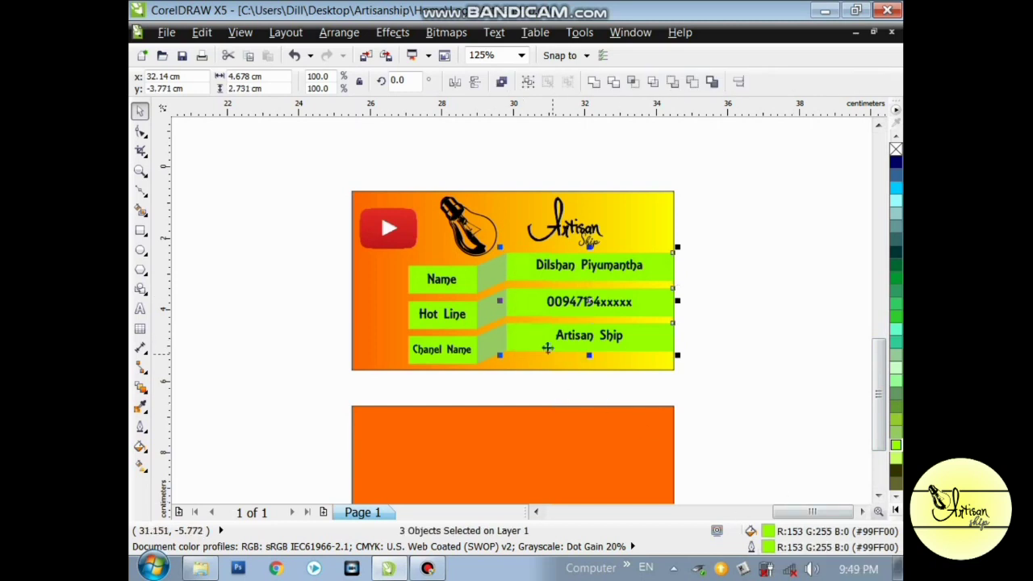
{"action": "right_click", "coordinate": [545, 347]}
{"action": "left_click", "coordinate": [589, 312]}
{"action": "left_click", "coordinate": [822, 176]}
{"action": "left_click", "coordinate": [797, 199]}
{"action": "left_click", "coordinate": [779, 262]}
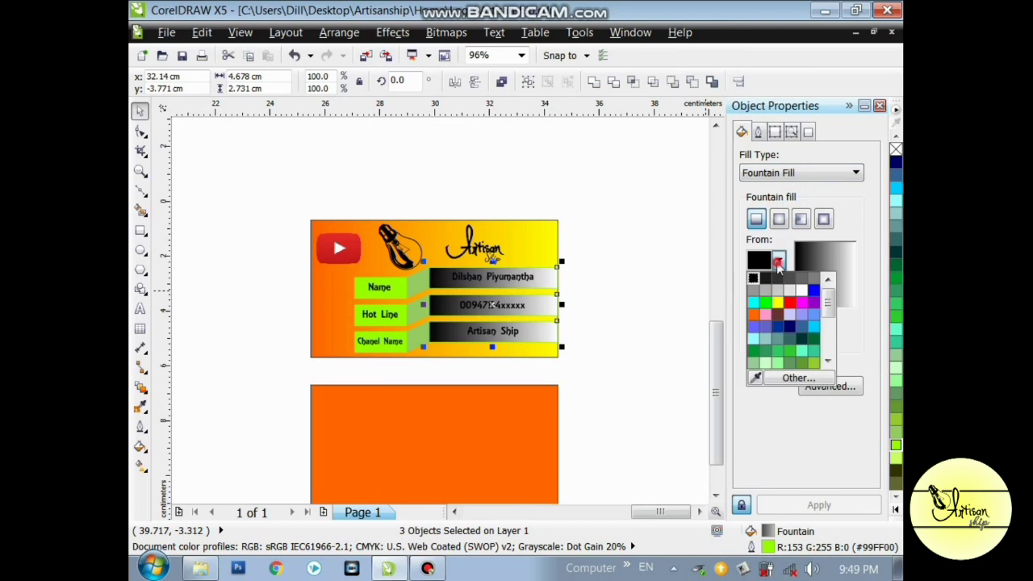
{"action": "left_click", "coordinate": [757, 379]}
{"action": "left_click", "coordinate": [401, 292]}
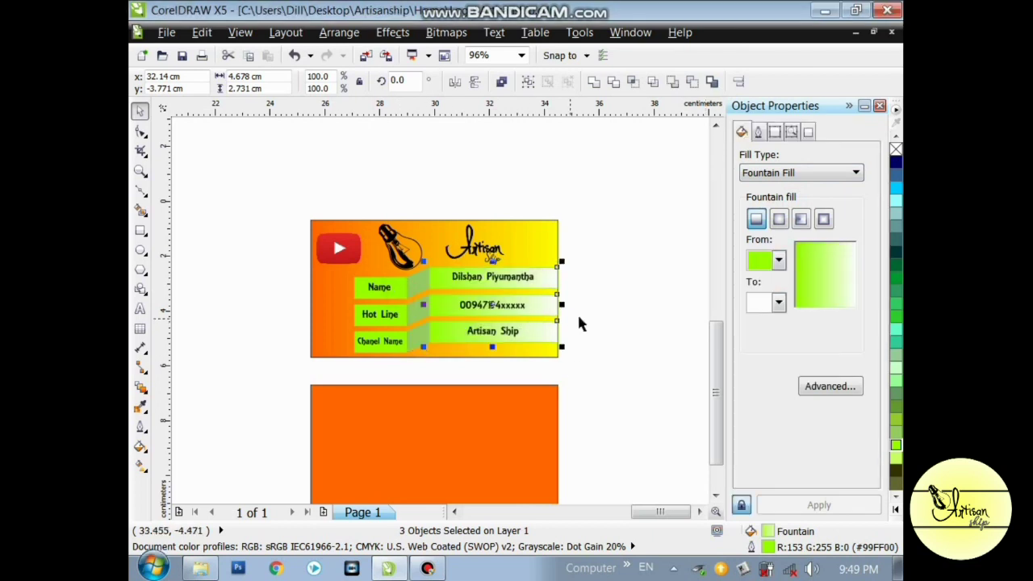
{"action": "left_click", "coordinate": [780, 304]}
{"action": "left_click", "coordinate": [779, 345]}
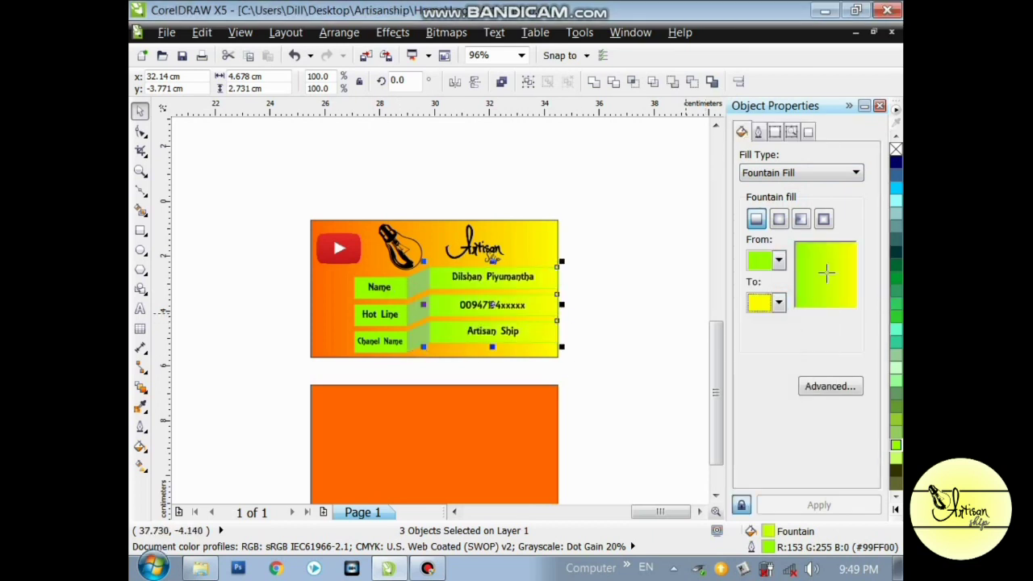
{"action": "left_click", "coordinate": [880, 106]}
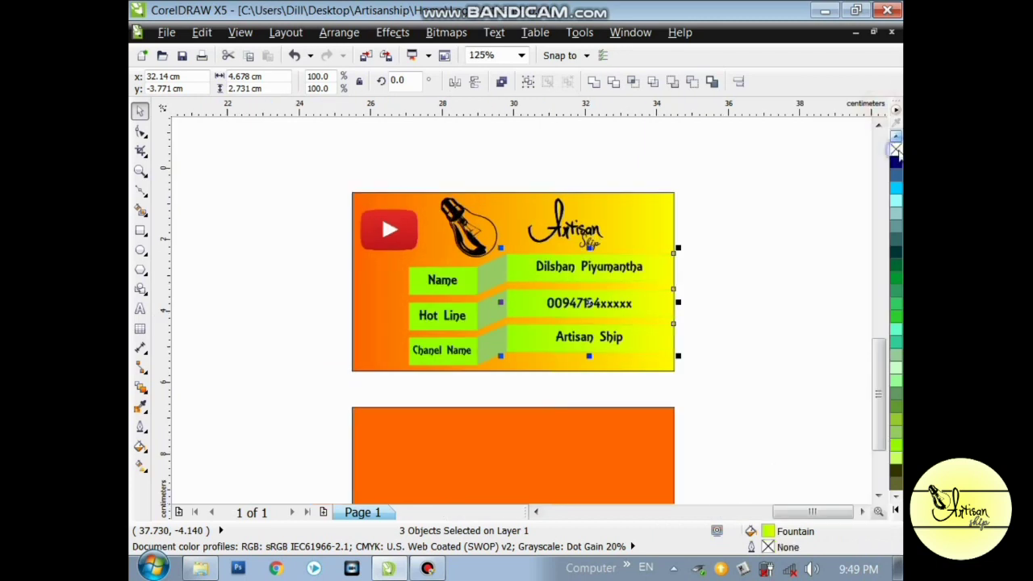
Select the Name, Chanel Name and Hot Line label boxes.
{"action": "left_click", "coordinate": [472, 280]}
{"action": "left_click", "coordinate": [452, 350], "text": "shift"}
{"action": "left_click", "coordinate": [452, 316], "text": "shift"}
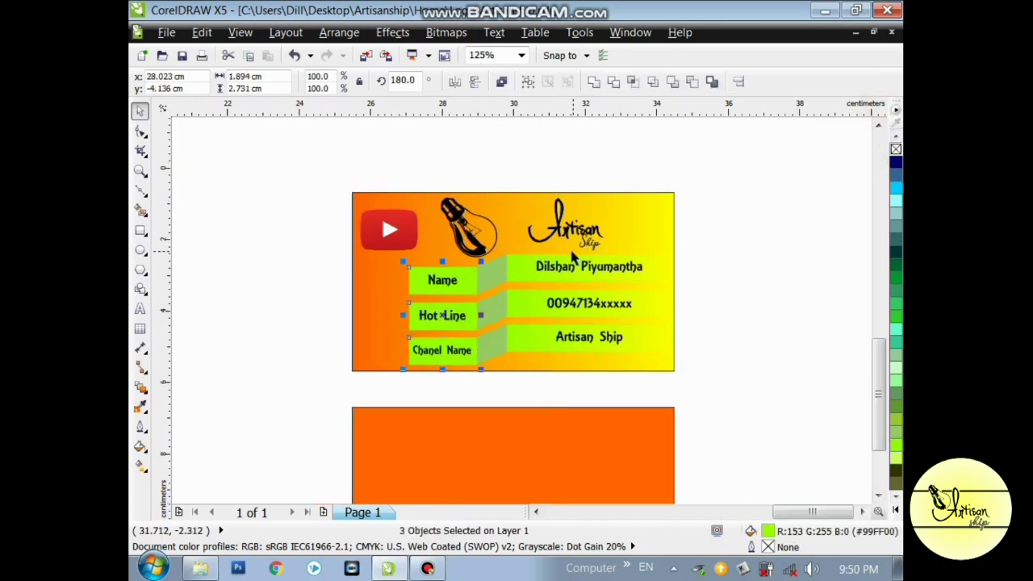
Remove the outlines from the three slanted connectors beside Name, Hot Line and Chanel Name.
{"action": "left_click", "coordinate": [496, 274]}
{"action": "left_click", "coordinate": [492, 311], "text": "shift"}
{"action": "left_click", "coordinate": [492, 361], "text": "shift"}
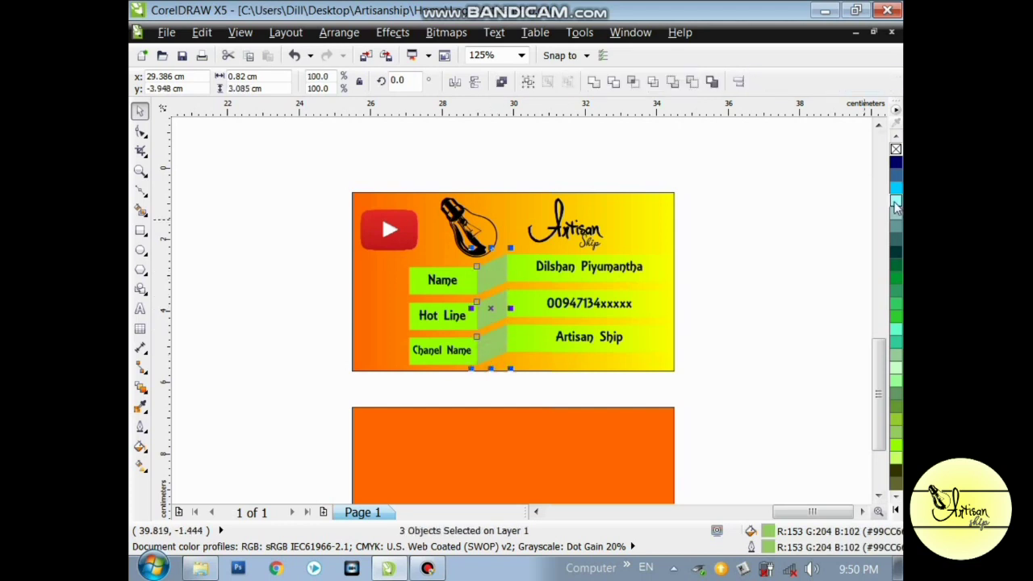
{"action": "right_click", "coordinate": [896, 149]}
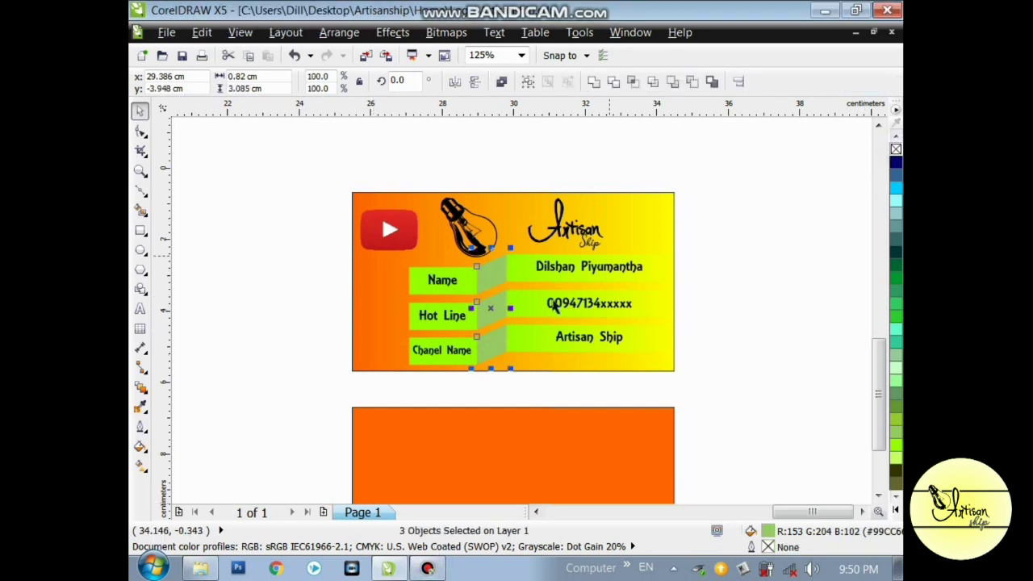
Select the Name, Hot Line and Chanel Name label boxes plus the phone and Artisan Ship info boxes.
{"action": "scroll", "coordinate": [456, 286], "scroll_direction": "up", "scroll_amount": 2}
{"action": "left_click", "coordinate": [477, 282]}
{"action": "left_click", "coordinate": [492, 454], "text": "shift"}
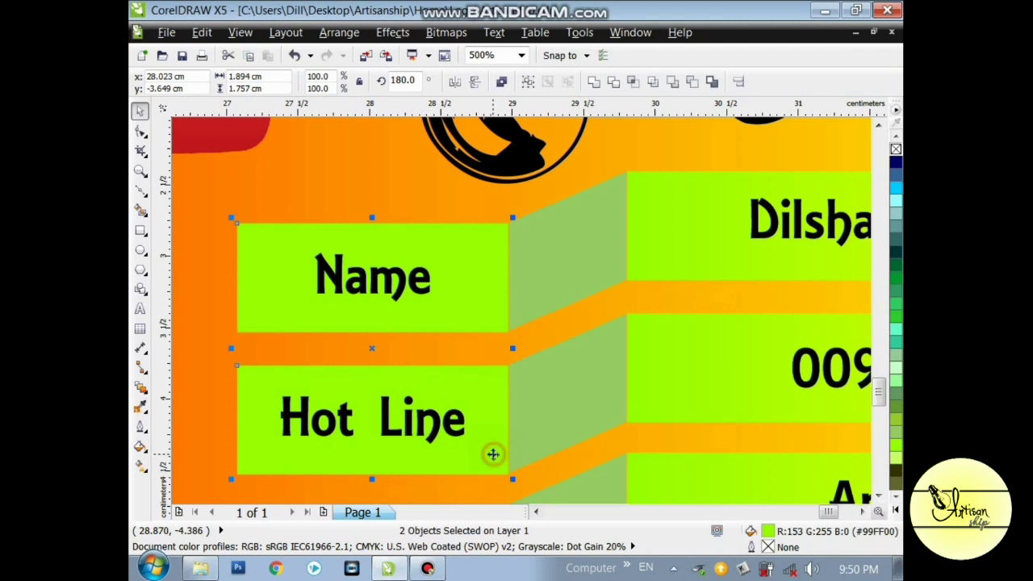
{"action": "scroll", "coordinate": [886, 412], "scroll_direction": "down", "scroll_amount": 2}
{"action": "left_click", "coordinate": [496, 419], "text": "shift"}
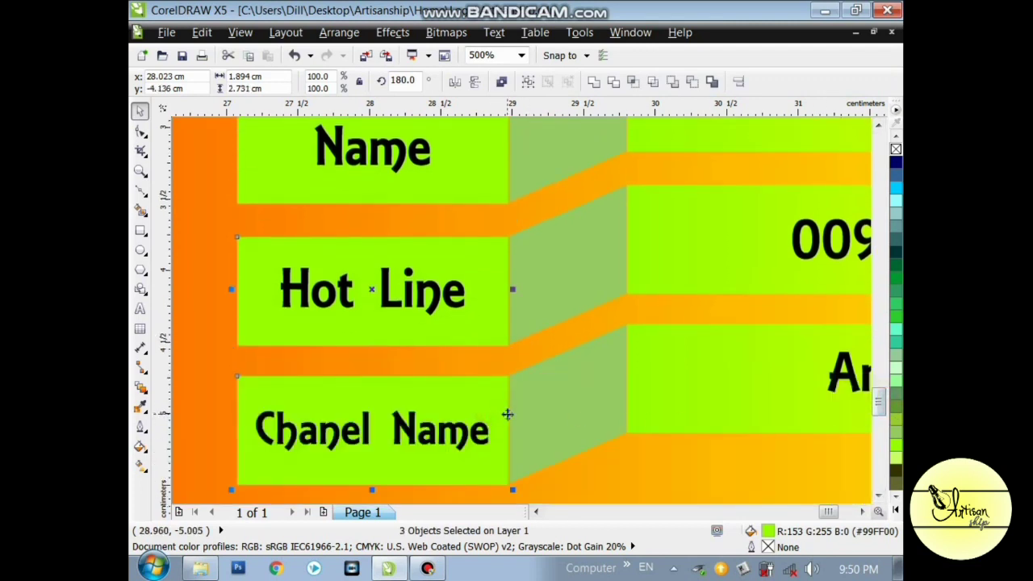
{"action": "left_click", "coordinate": [669, 352]}
{"action": "left_click", "coordinate": [667, 244], "text": "shift"}
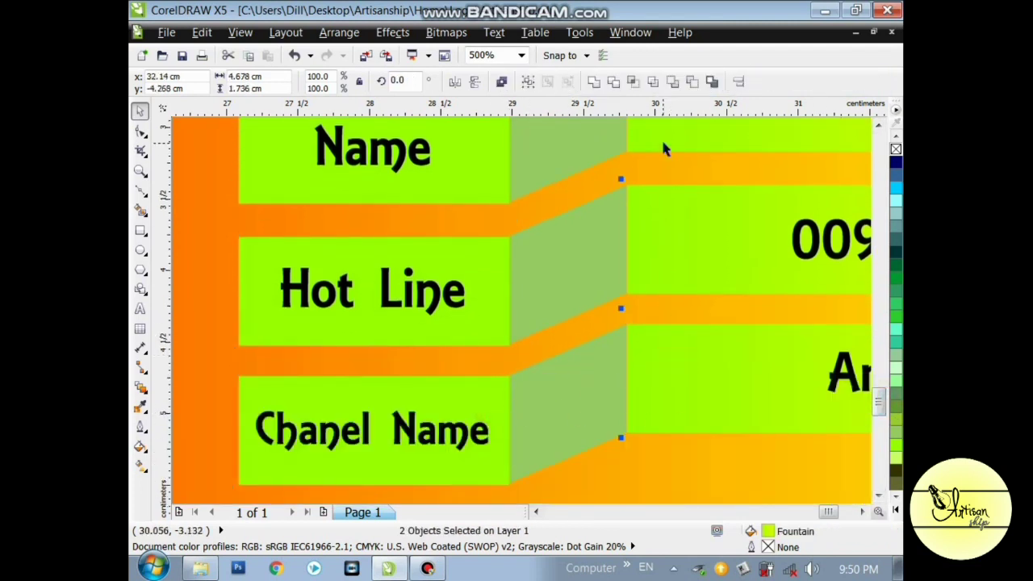
{"action": "scroll", "coordinate": [664, 148], "scroll_direction": "down", "scroll_amount": 2}
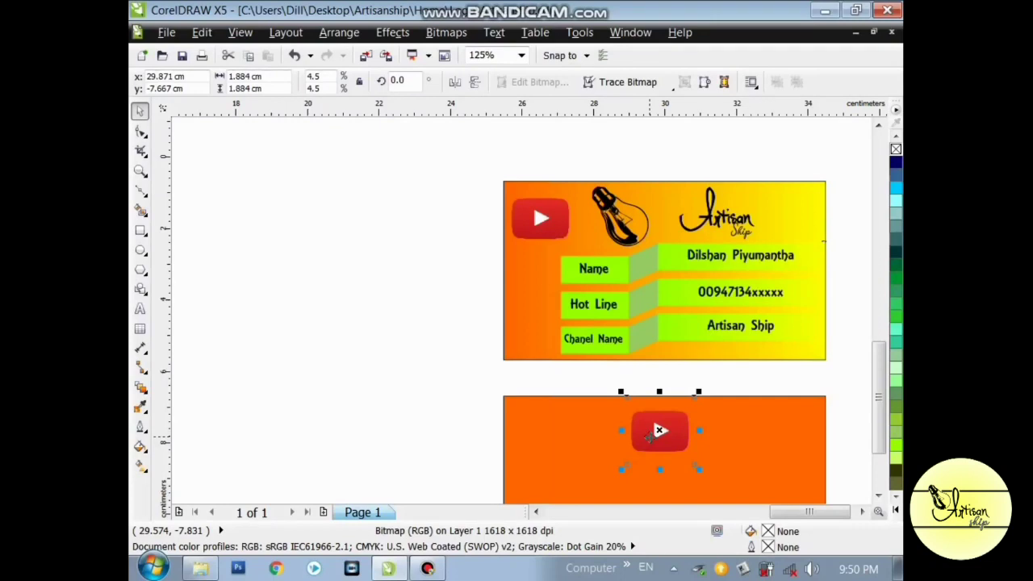
Copy the Artisan Ship text onto the back card and enlarge the back's YouTube logo.
{"action": "left_click_drag", "start_coordinate": [878, 393], "coordinate": [879, 412]}
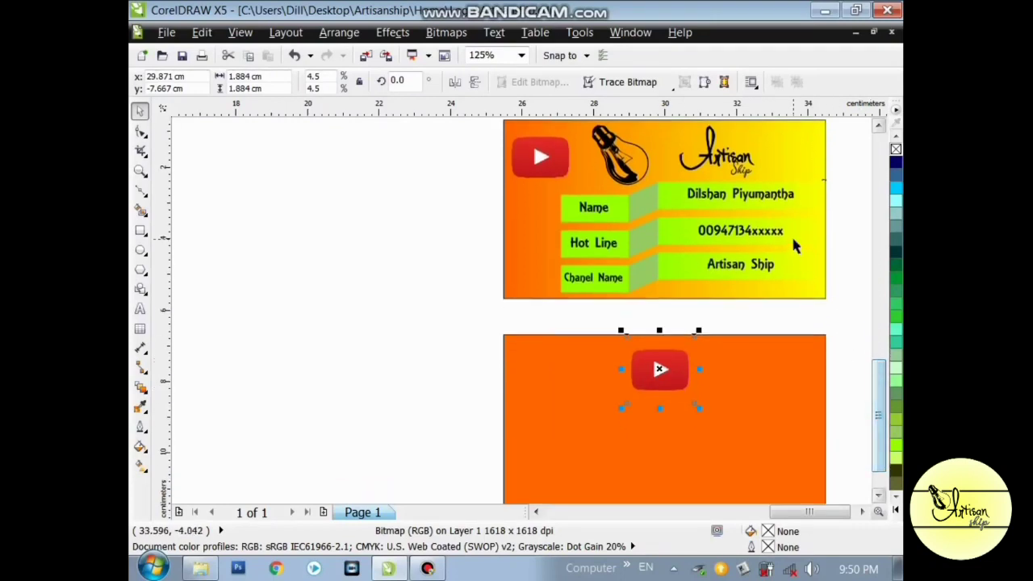
{"action": "left_click_drag", "start_coordinate": [727, 266], "coordinate": [658, 416]}
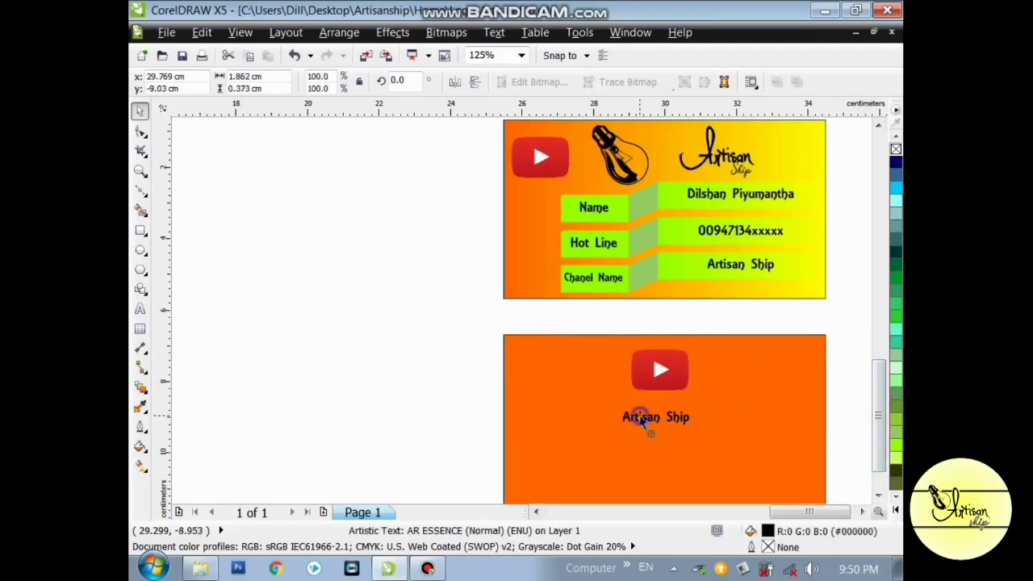
{"action": "left_click", "coordinate": [660, 370]}
{"action": "left_click_drag", "start_coordinate": [695, 397], "coordinate": [724, 432]}
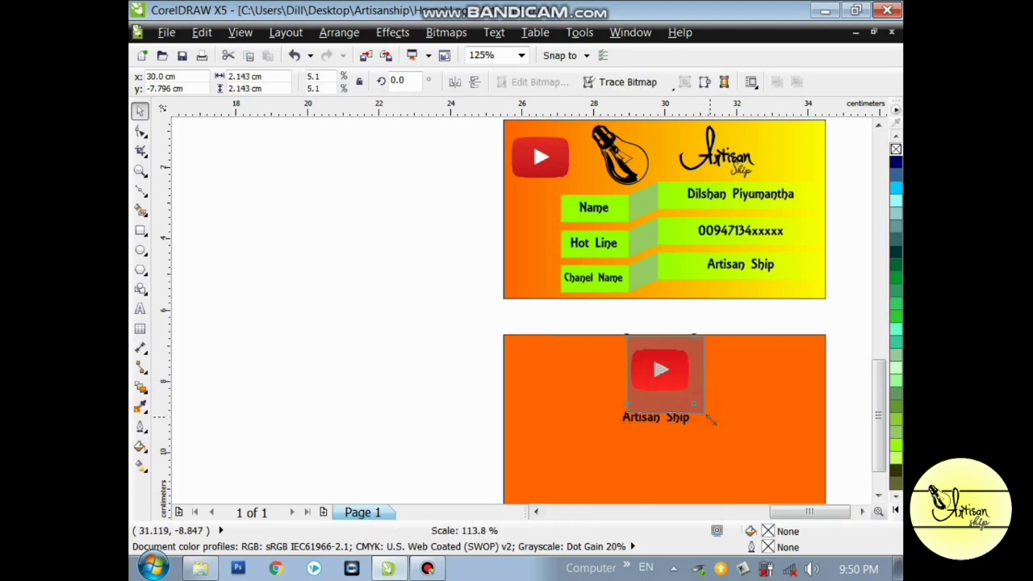
{"action": "left_click_drag", "start_coordinate": [878, 416], "coordinate": [878, 428]}
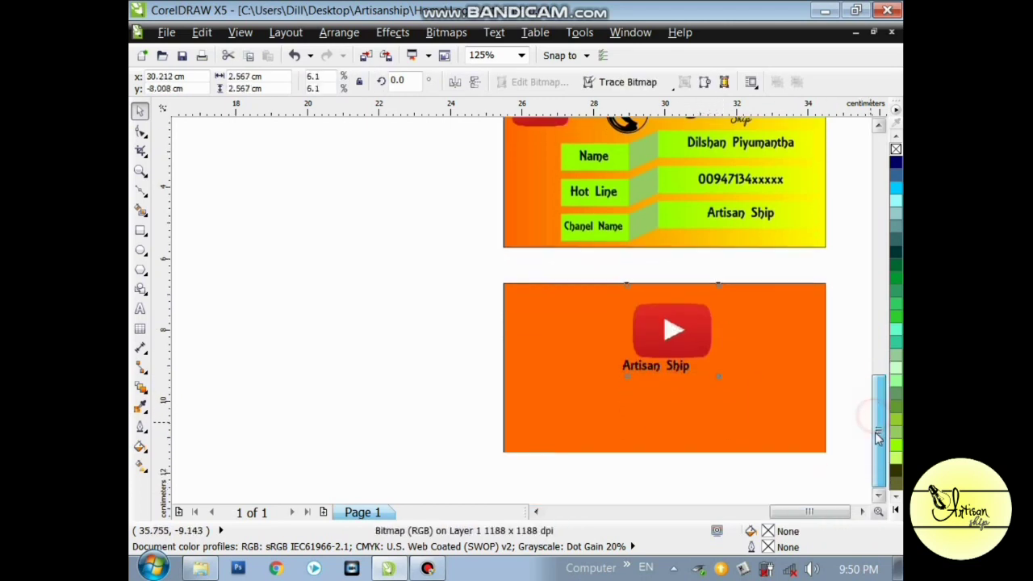
Reposition the back's Artisan Ship text and edit it to read 'YouTube | Artisan Ship'.
{"action": "left_click", "coordinate": [653, 366]}
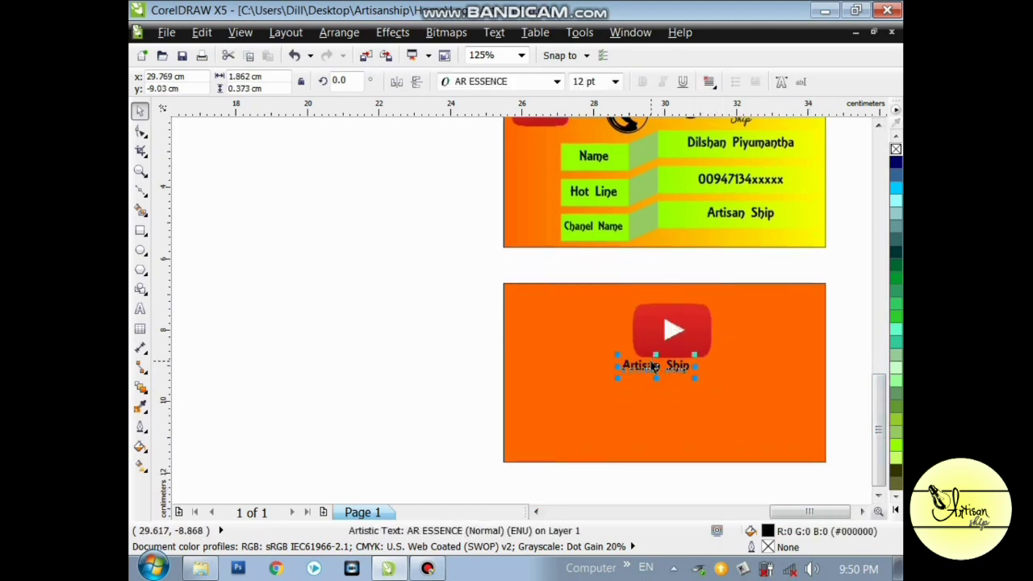
{"action": "left_click_drag", "start_coordinate": [655, 366], "coordinate": [635, 381]}
{"action": "double_click", "coordinate": [638, 381]}
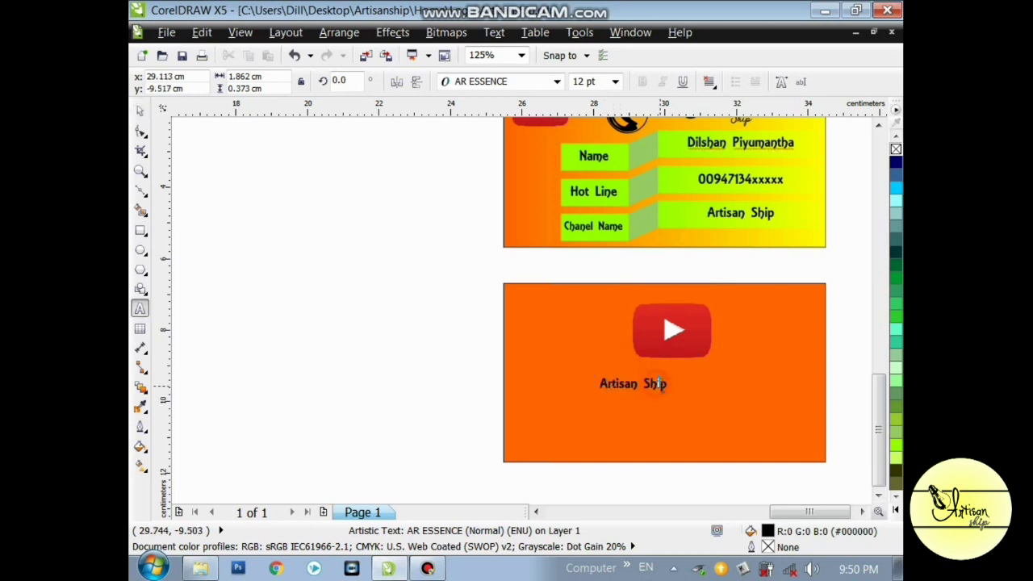
{"action": "scroll", "coordinate": [633, 381], "scroll_direction": "up", "scroll_amount": 1}
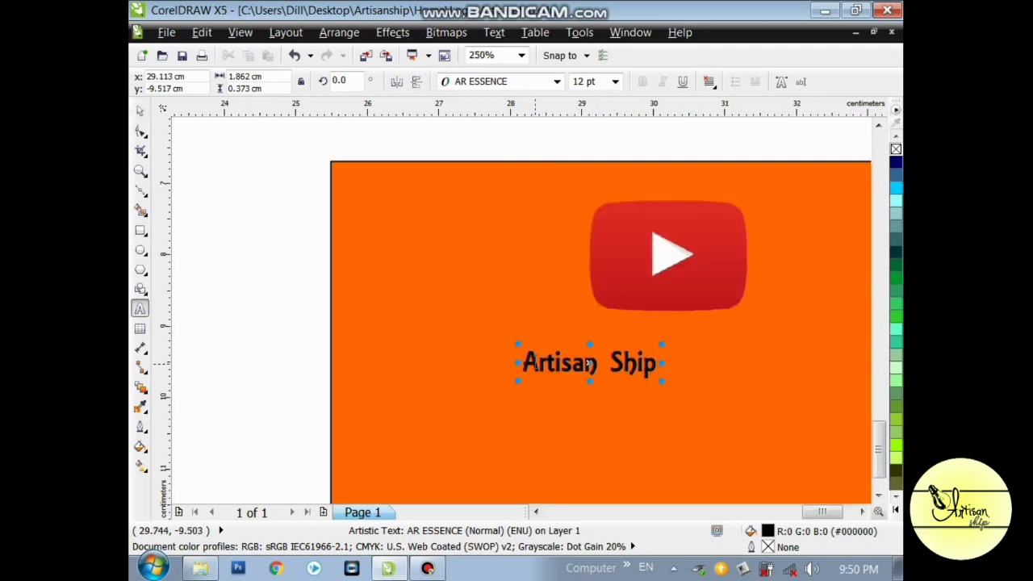
{"action": "type", "text": "YouTube "}
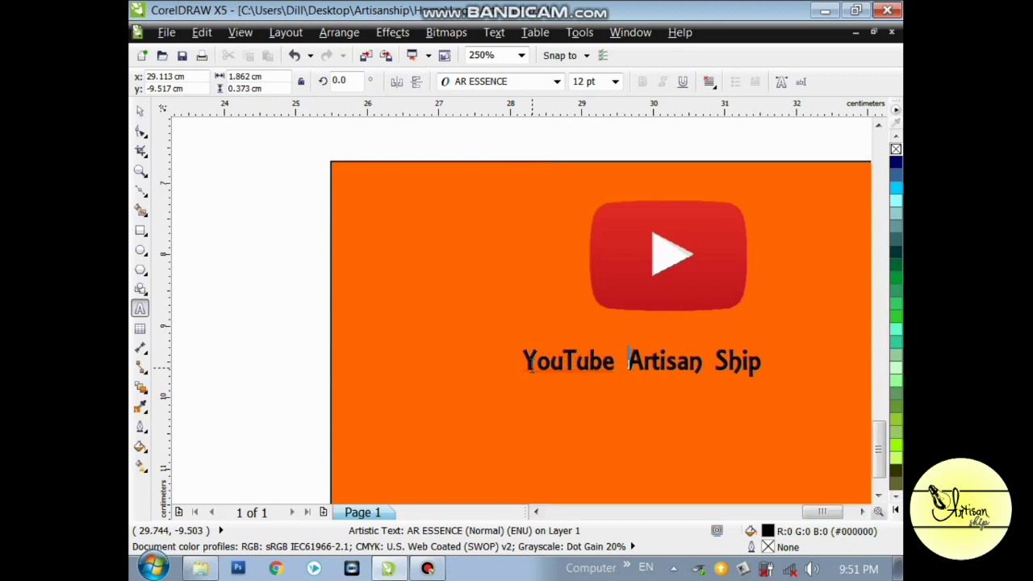
{"action": "type", "text": "|"}
{"action": "left_click", "coordinate": [140, 111]}
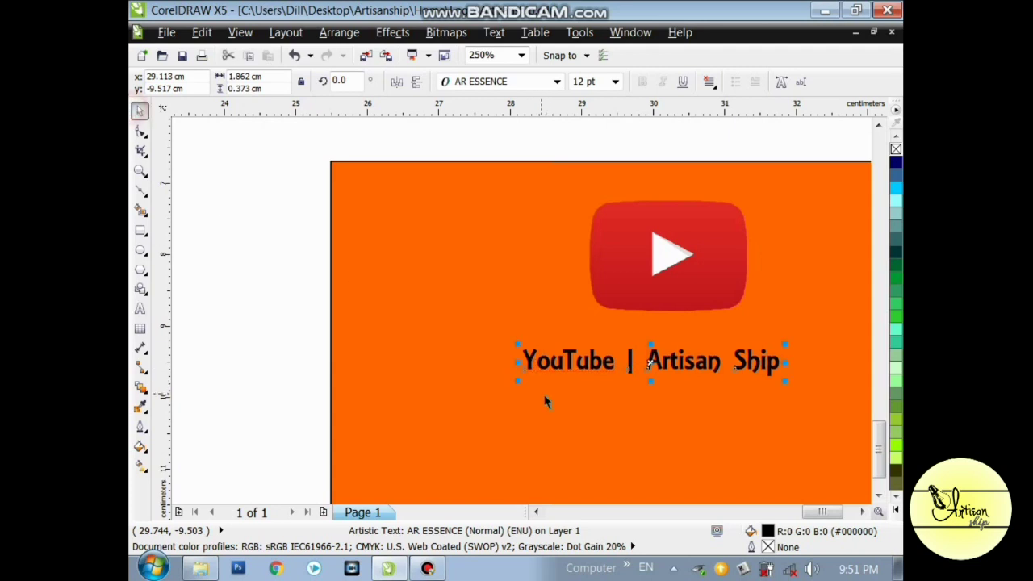
Duplicate the title line below it and change the copy's text to 'Subscribe'.
{"action": "mouse_move", "coordinate": [583, 363]}
{"action": "left_mouse_down"}
{"action": "mouse_move", "coordinate": [595, 433]}
{"action": "mouse_move", "coordinate": [595, 419]}
{"action": "left_mouse_up"}
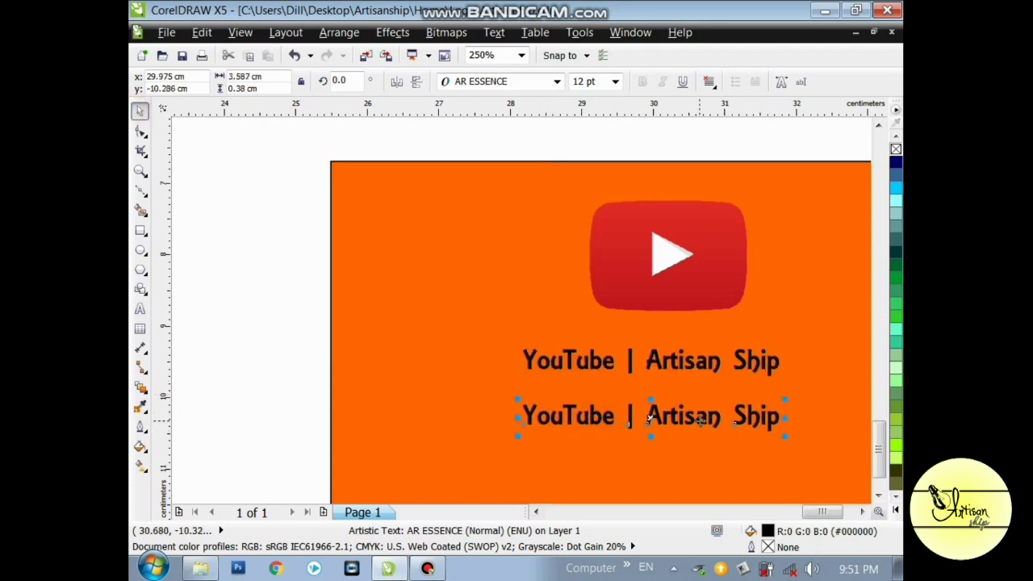
{"action": "key", "text": "F8"}
{"action": "left_click_drag", "start_coordinate": [781, 417], "coordinate": [485, 412]}
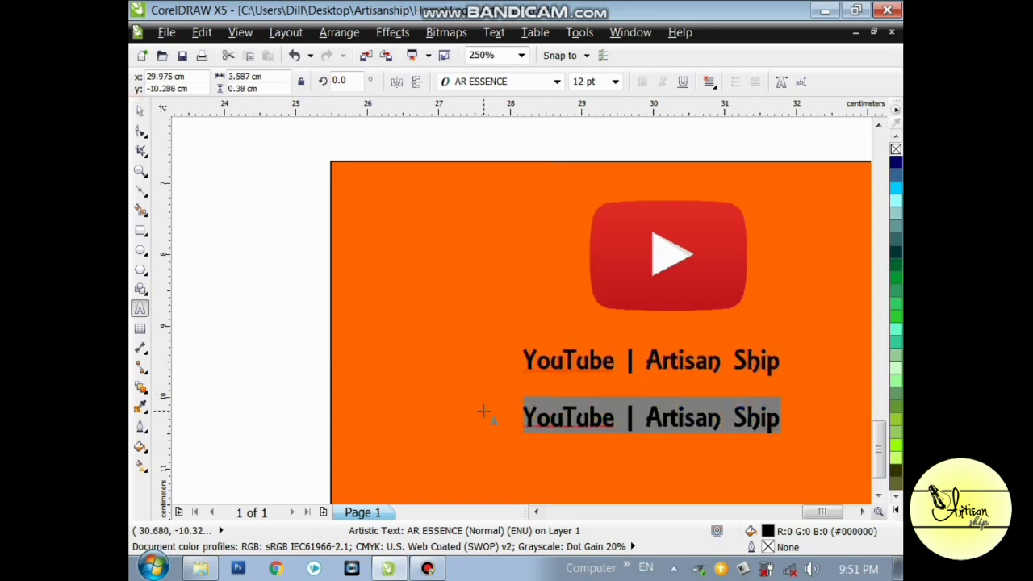
{"action": "type", "text": "Subscr"}
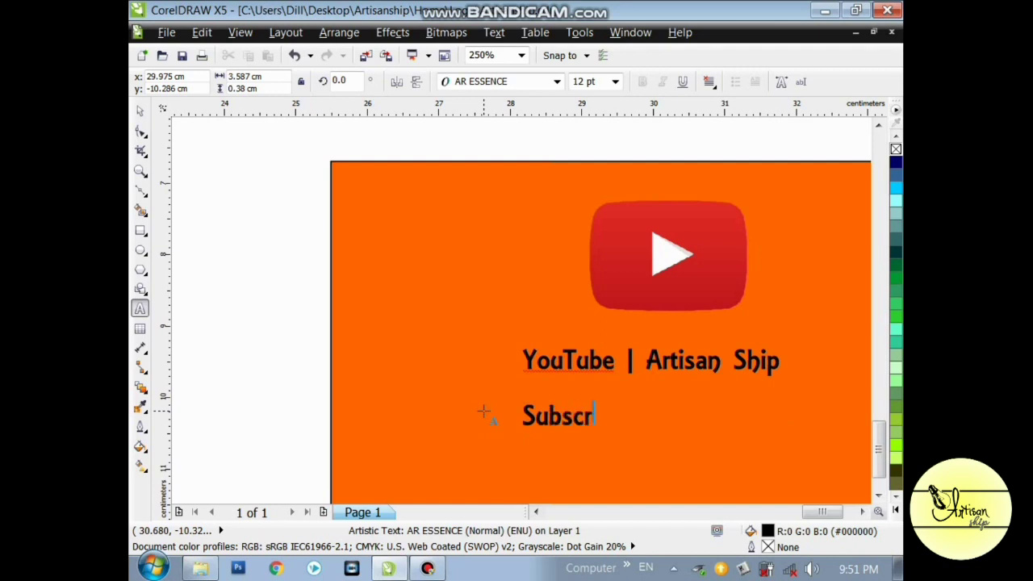
{"action": "type", "text": "be"}
{"action": "key", "text": "ctrl+space"}
Centre the Subscribe line and the YouTube logo on the title line.
{"action": "scroll", "coordinate": [517, 415], "scroll_direction": "down", "scroll_amount": 2}
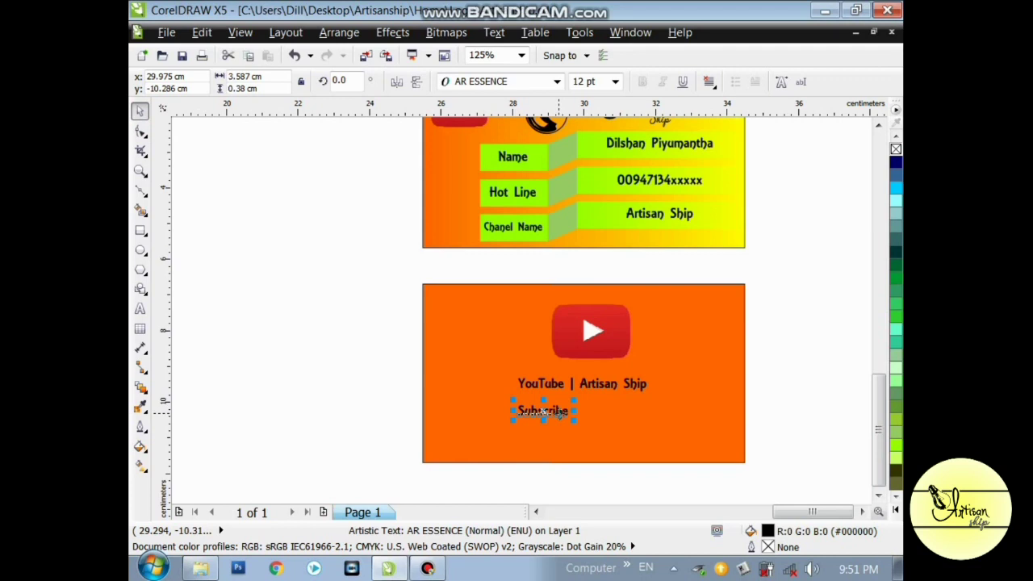
{"action": "left_click", "coordinate": [585, 333], "text": "shift"}
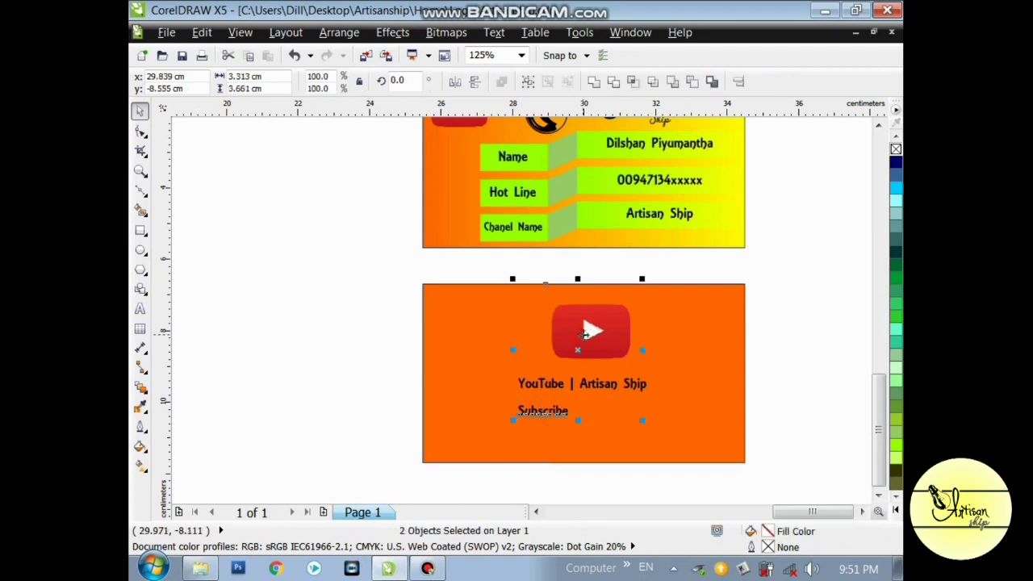
{"action": "key", "text": "c"}
{"action": "key", "text": "ctrl+z"}
{"action": "left_click", "coordinate": [586, 386], "text": "shift"}
{"action": "key", "text": "c"}
{"action": "key", "text": "e"}
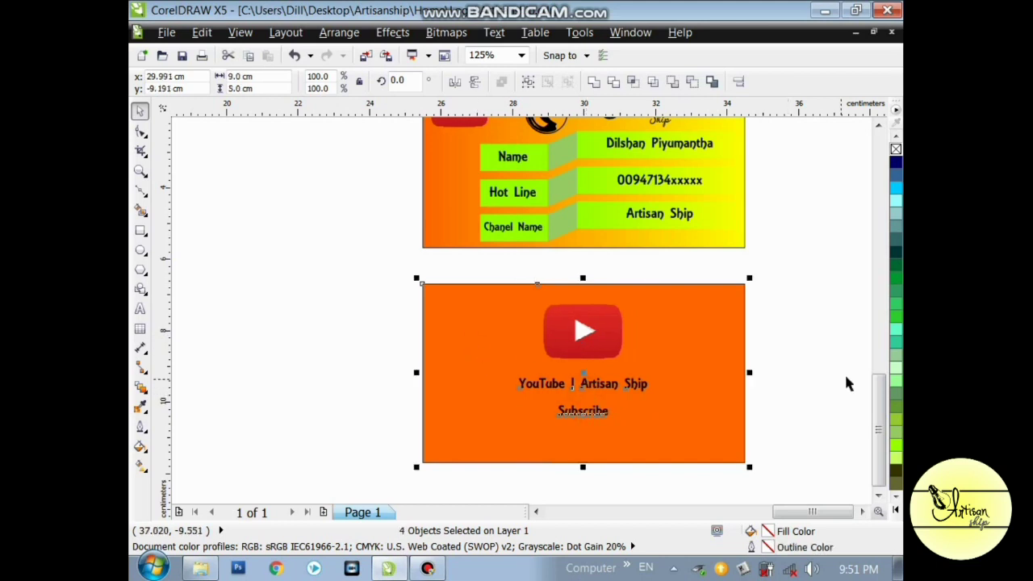
{"action": "left_click", "coordinate": [821, 370]}
Move Subscribe up closer to the title and colour it white.
{"action": "left_click", "coordinate": [587, 410]}
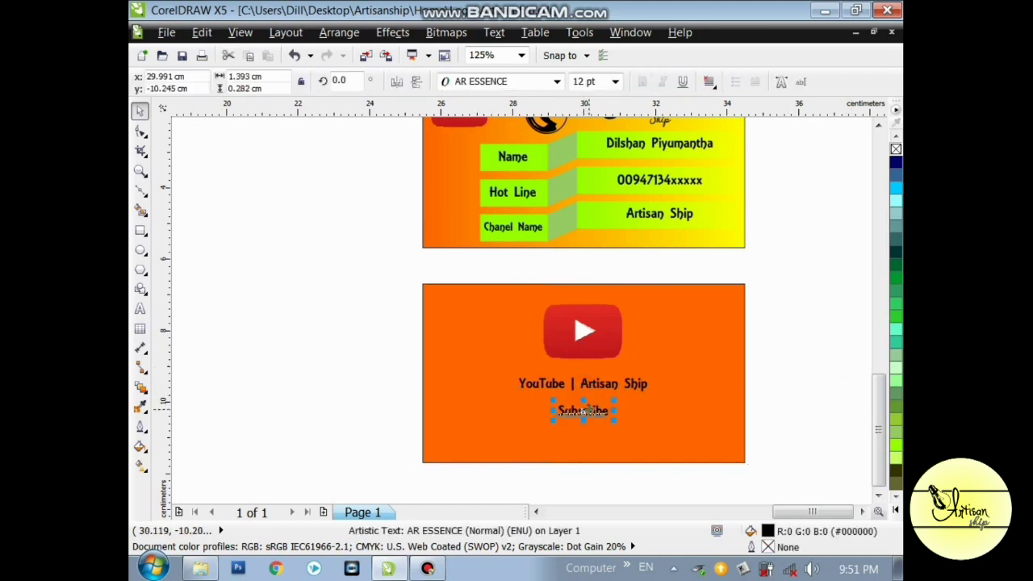
{"action": "scroll", "coordinate": [589, 411], "scroll_direction": "up", "scroll_amount": 1}
{"action": "left_click_drag", "start_coordinate": [590, 409], "coordinate": [600, 399]}
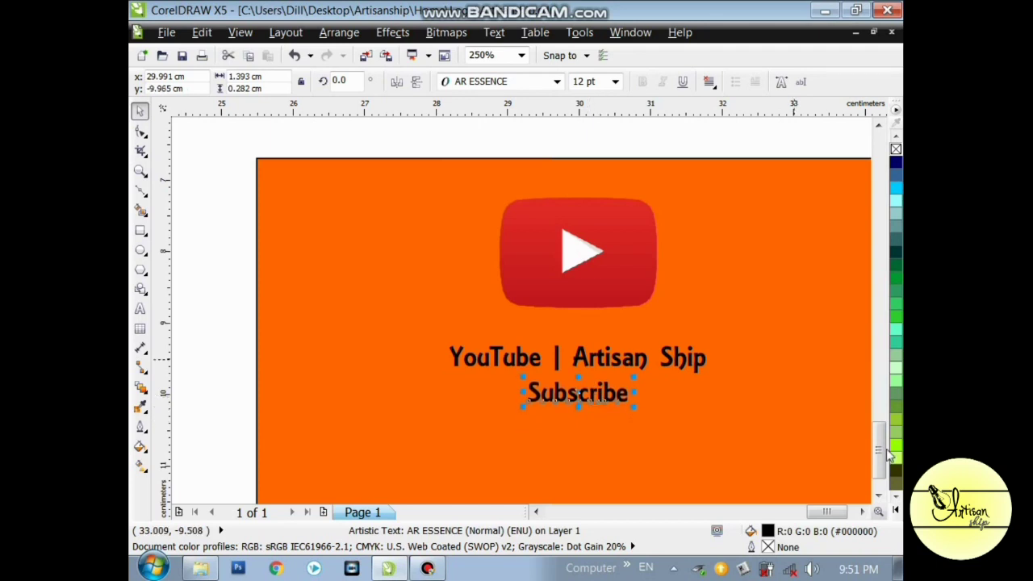
{"action": "left_click", "coordinate": [888, 493]}
{"action": "left_click", "coordinate": [850, 277]}
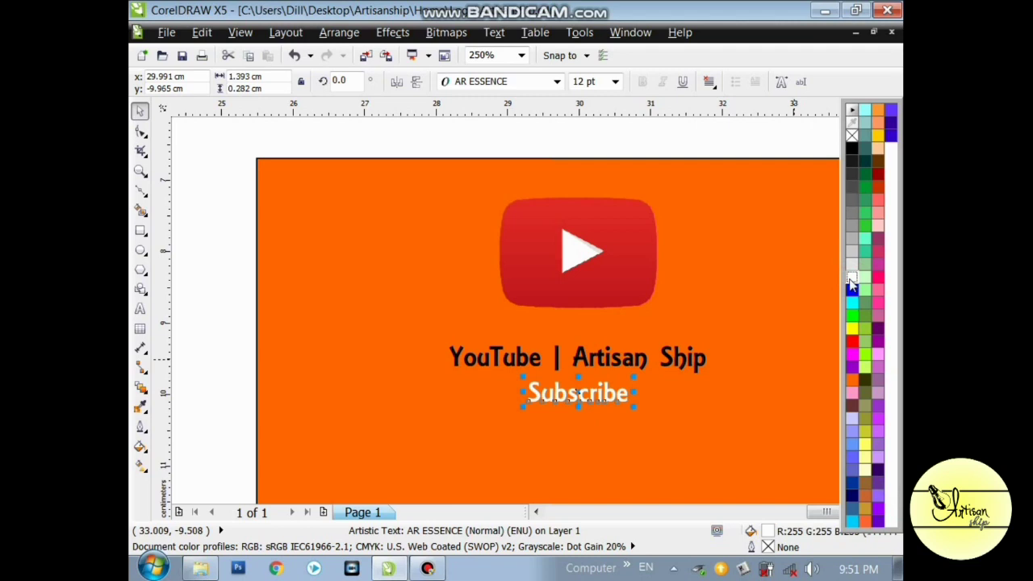
{"action": "left_click", "coordinate": [625, 365]}
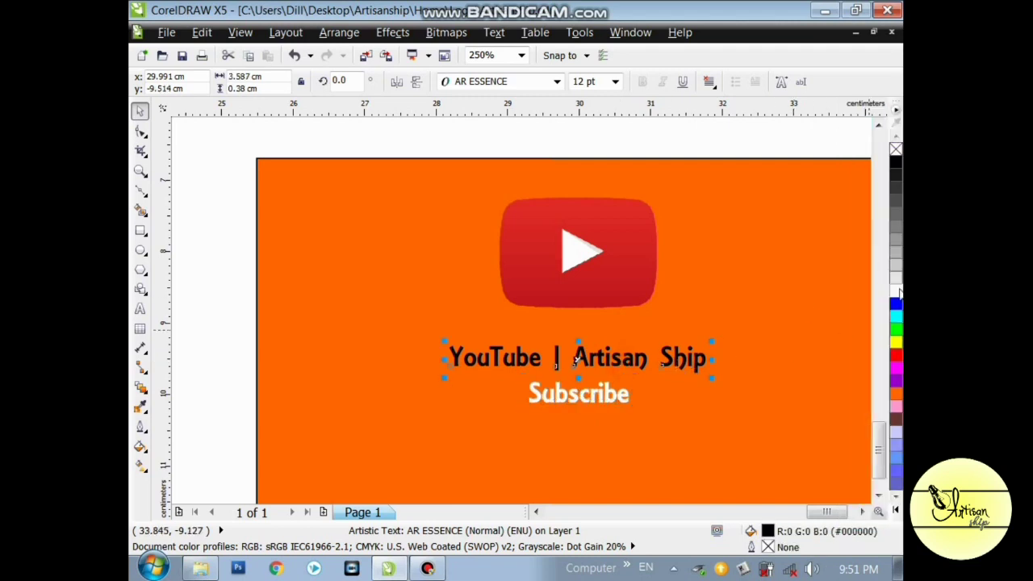
{"action": "left_click", "coordinate": [738, 148]}
{"action": "scroll", "coordinate": [620, 242], "scroll_direction": "down", "scroll_amount": 2}
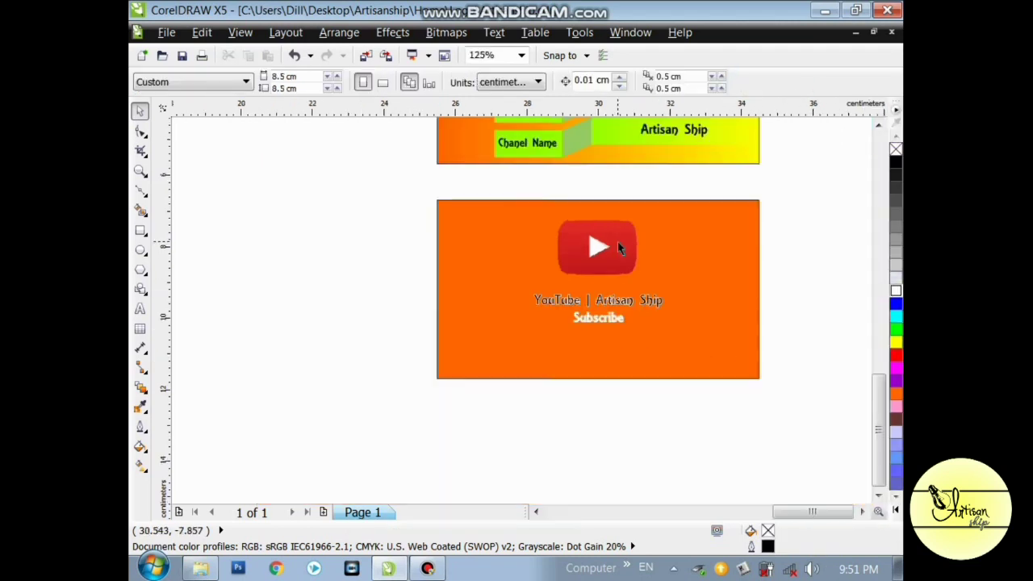
Marquee-select all 19 objects of the front card and open the File menu.
{"action": "mouse_move", "coordinate": [880, 410]}
{"action": "left_mouse_down"}
{"action": "mouse_move", "coordinate": [882, 381]}
{"action": "mouse_move", "coordinate": [883, 395]}
{"action": "left_mouse_up"}
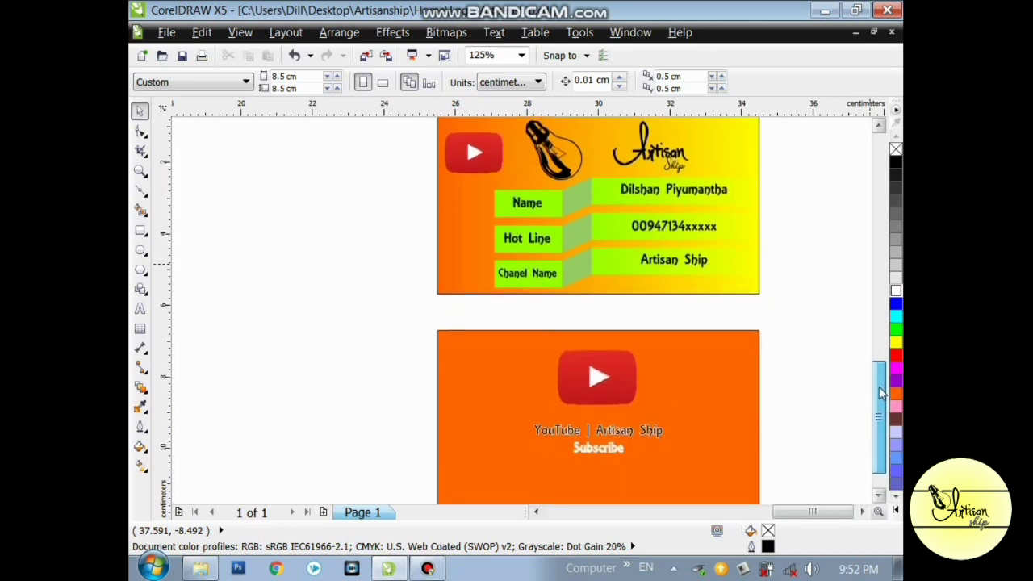
{"action": "left_click", "coordinate": [746, 373]}
{"action": "left_click", "coordinate": [731, 300], "text": "shift"}
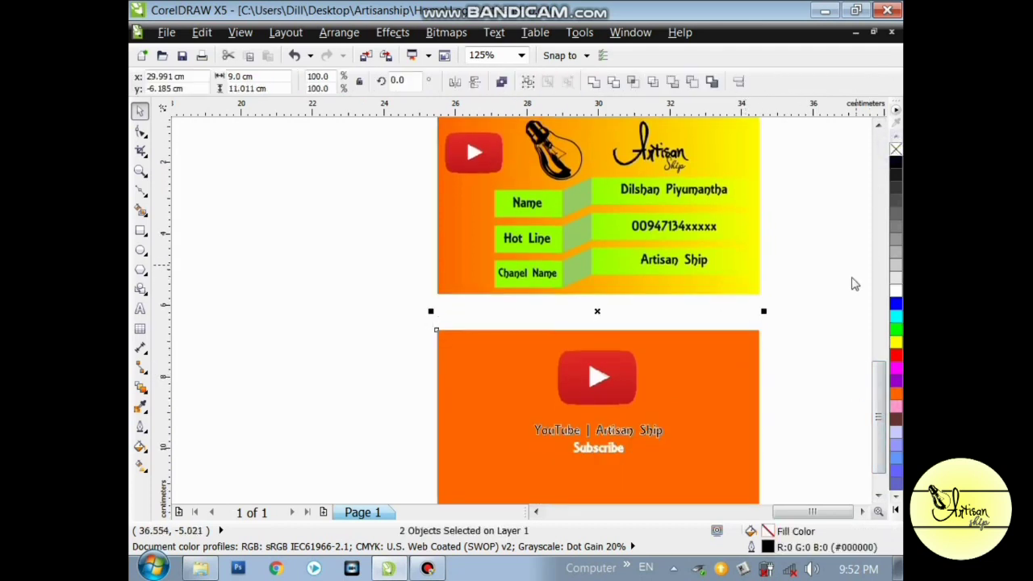
{"action": "left_click", "coordinate": [850, 279]}
{"action": "scroll", "coordinate": [836, 278], "scroll_direction": "down", "scroll_amount": 2}
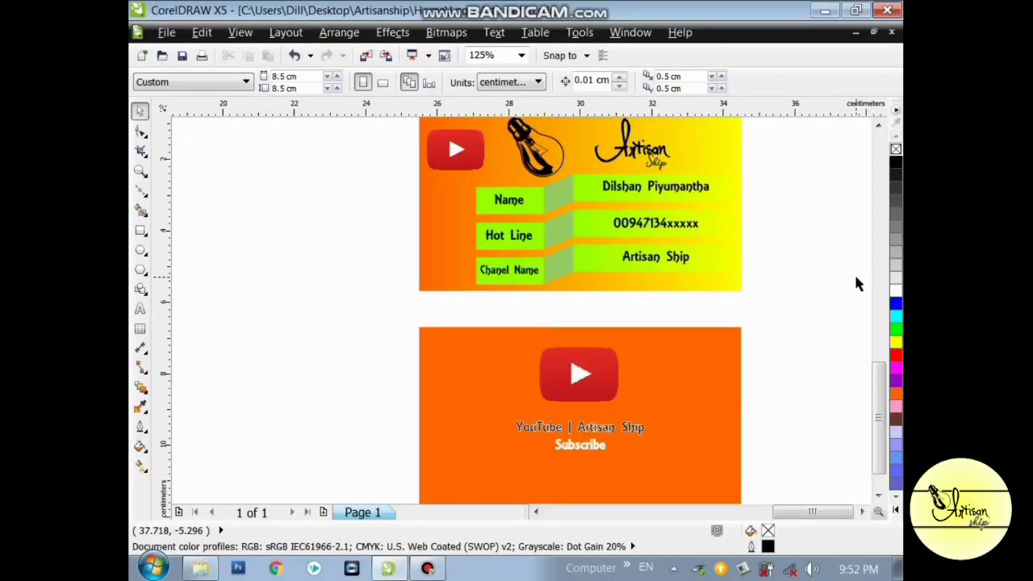
{"action": "left_click", "coordinate": [460, 222]}
{"action": "scroll", "coordinate": [461, 215], "scroll_direction": "down", "scroll_amount": 2}
{"action": "left_click_drag", "start_coordinate": [398, 134], "coordinate": [633, 254]}
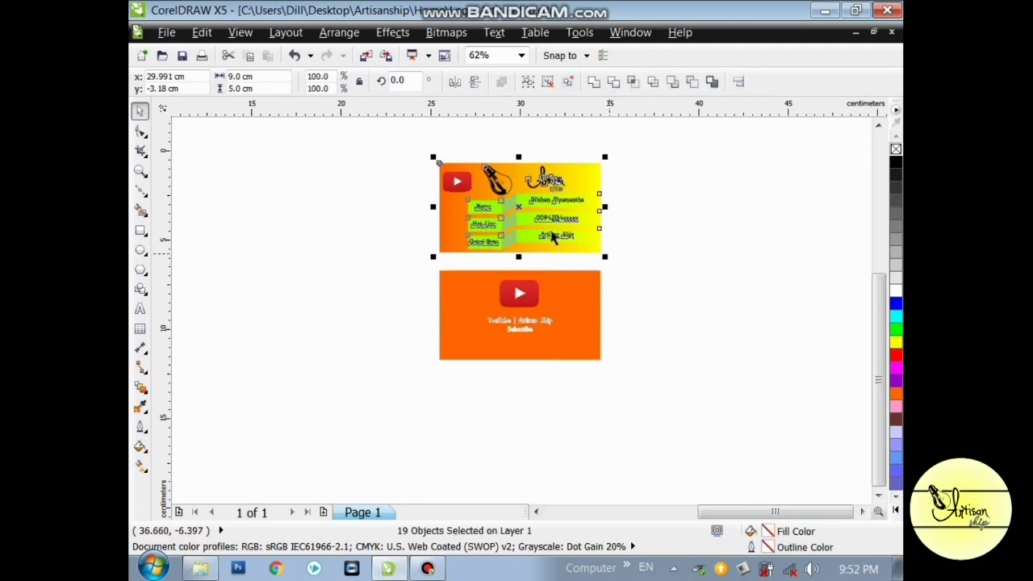
{"action": "left_click", "coordinate": [166, 33]}
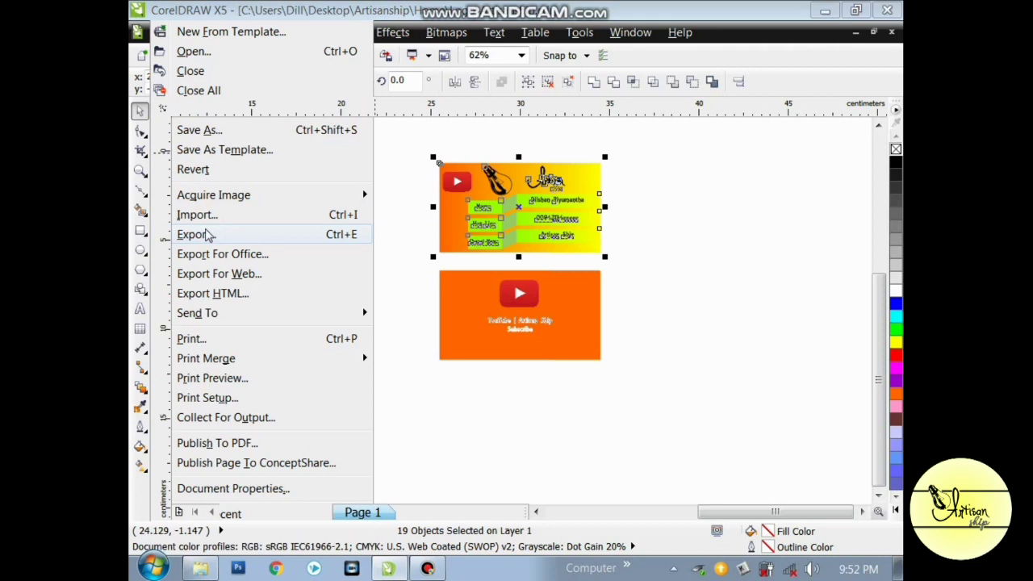
Export the front card selection as '1' into the Visiting card folder.
{"action": "left_click", "coordinate": [208, 234]}
{"action": "scroll", "coordinate": [699, 121], "scroll_direction": "down", "scroll_amount": 1}
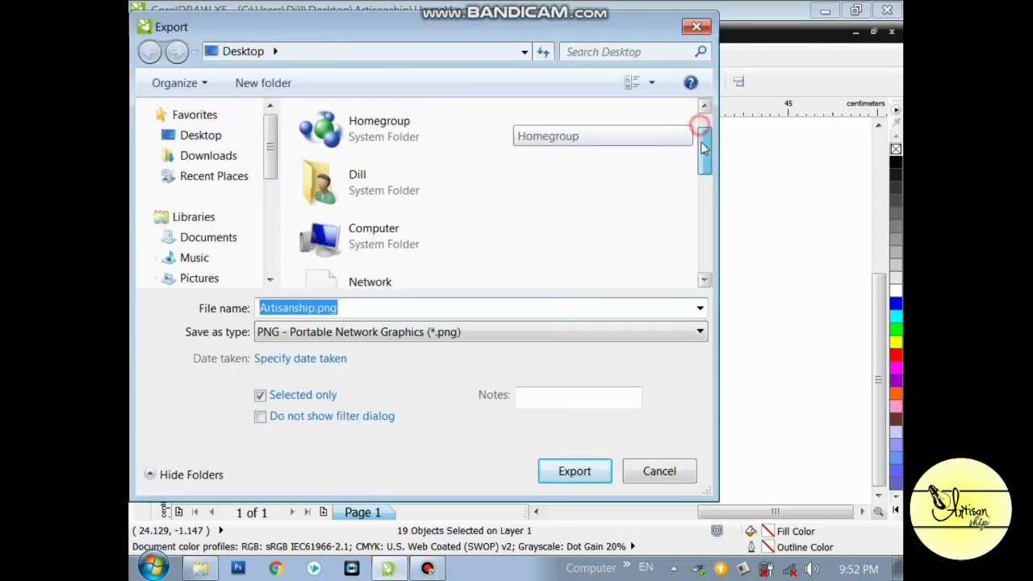
{"action": "scroll", "coordinate": [699, 121], "scroll_direction": "down", "scroll_amount": 4}
{"action": "left_click_drag", "start_coordinate": [704, 222], "coordinate": [704, 243]}
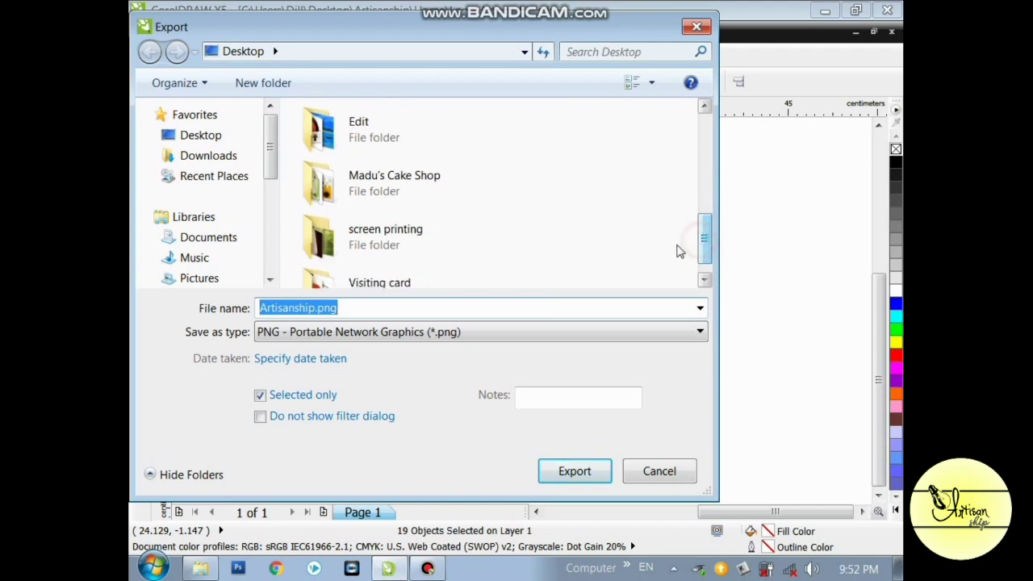
{"action": "left_click", "coordinate": [395, 278]}
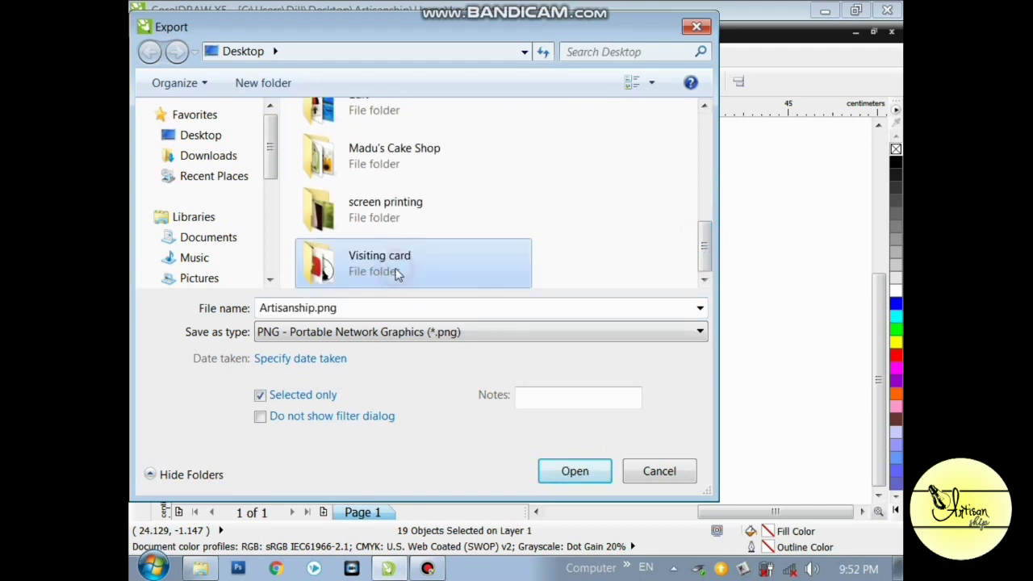
{"action": "double_click", "coordinate": [396, 275]}
{"action": "double_click", "coordinate": [382, 308]}
{"action": "type", "text": "1"}
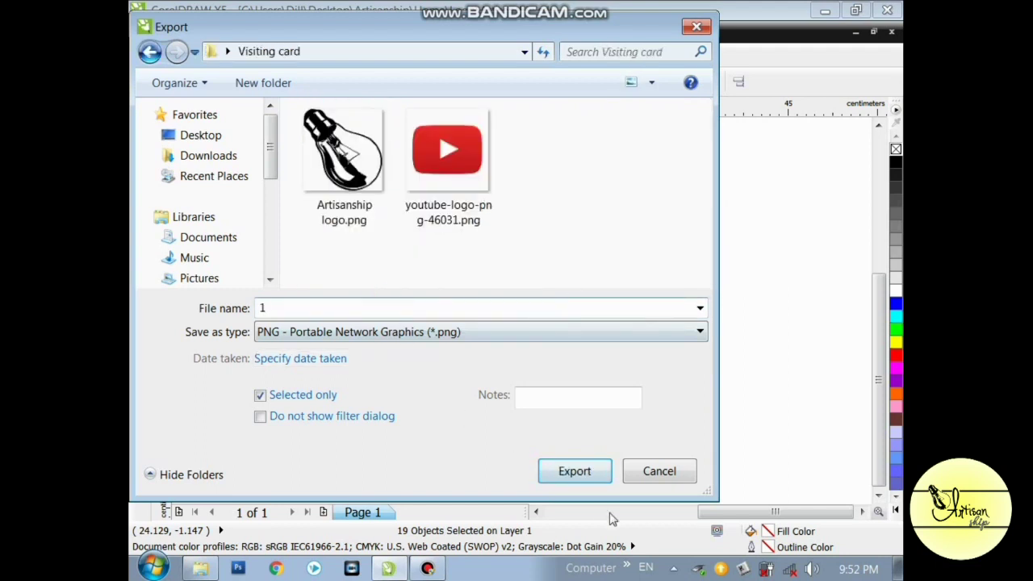
{"action": "left_click", "coordinate": [587, 473]}
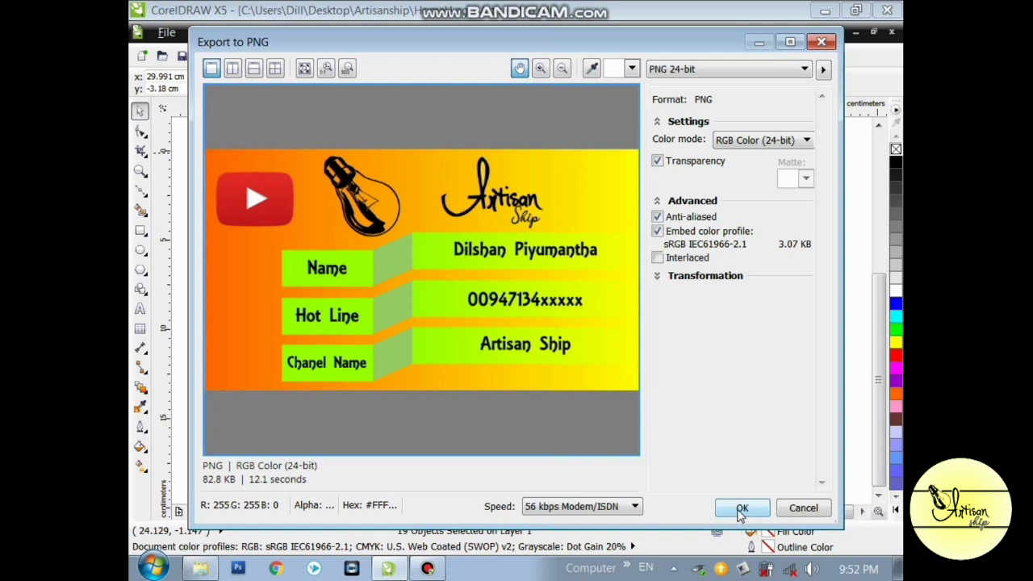
Keep RGB Color (24-bit) in the PNG export options and confirm.
{"action": "left_click", "coordinate": [794, 141]}
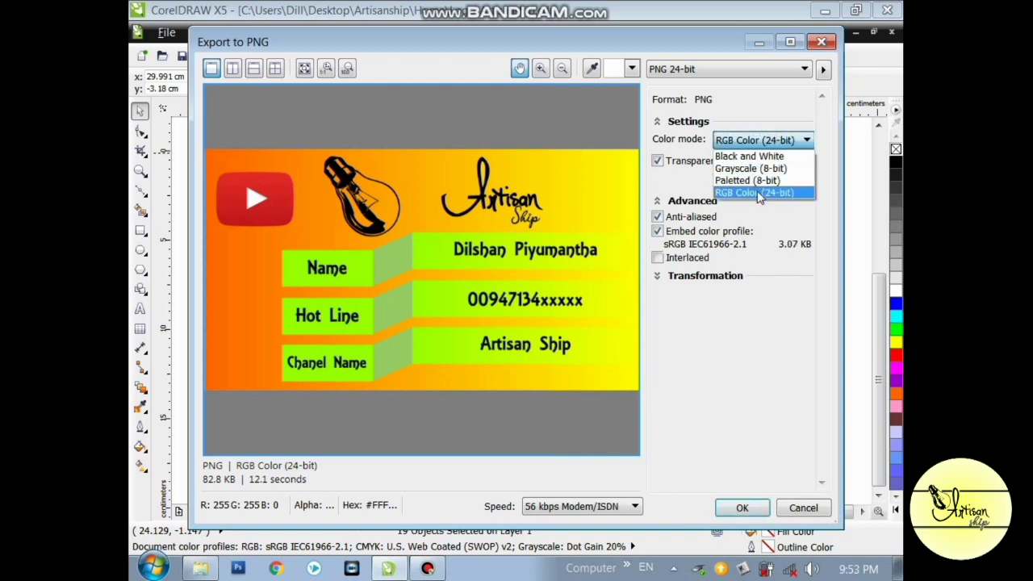
{"action": "left_click", "coordinate": [759, 195]}
{"action": "left_click", "coordinate": [766, 146]}
{"action": "left_click", "coordinate": [767, 145]}
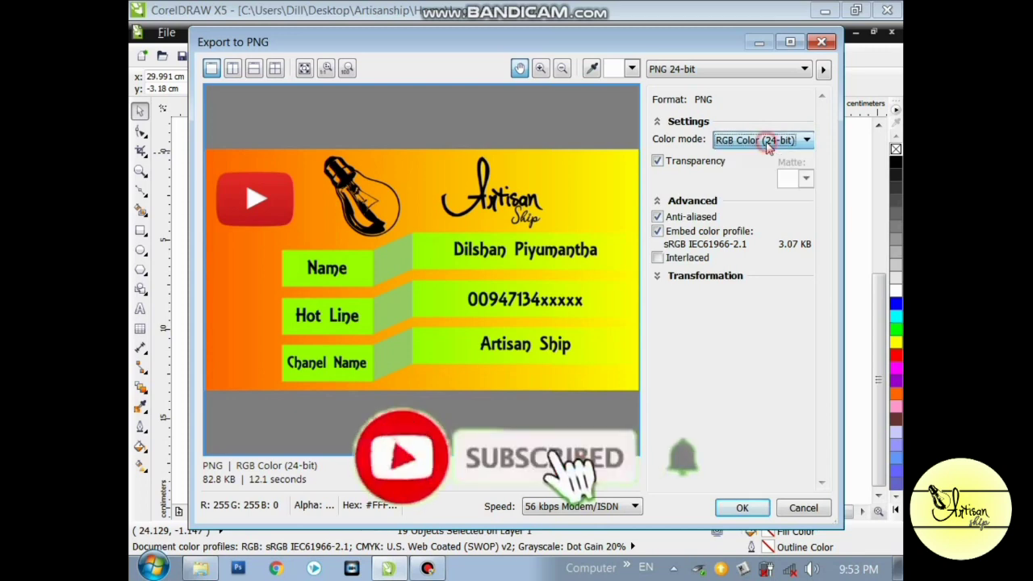
{"action": "left_click", "coordinate": [742, 508]}
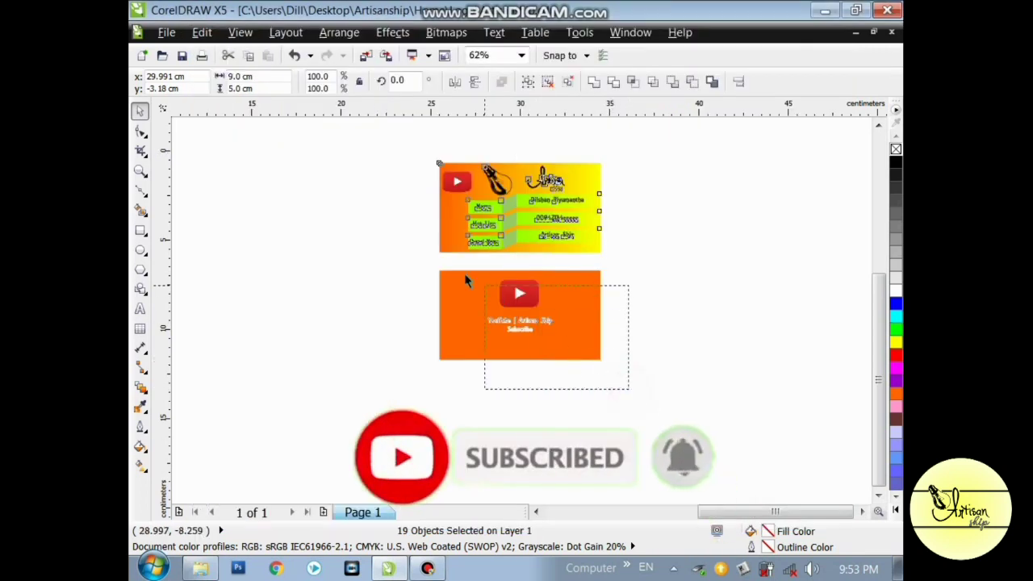
Select the back card's objects and export them as 2.png with the same settings.
{"action": "left_click_drag", "start_coordinate": [628, 387], "coordinate": [427, 265]}
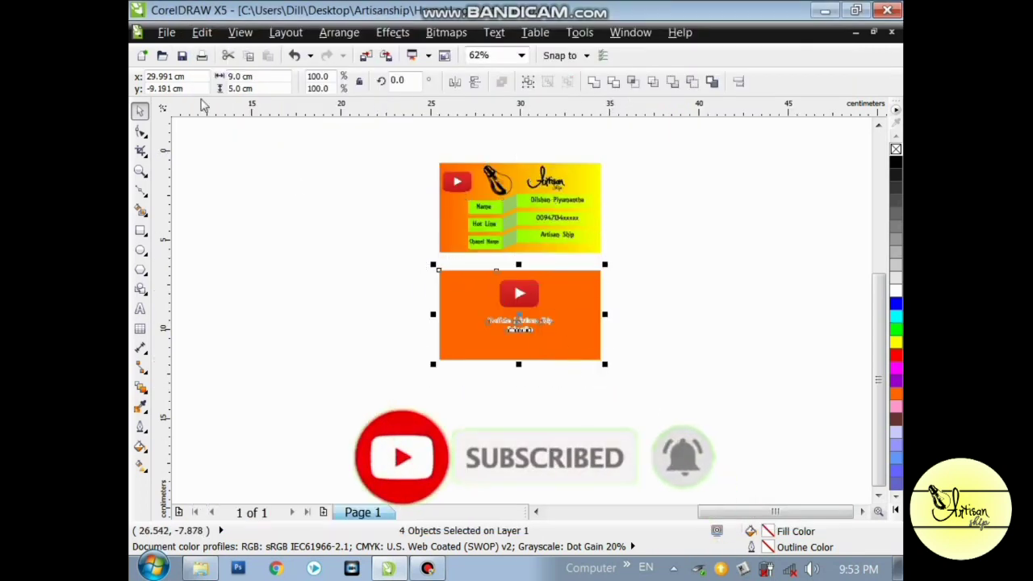
{"action": "left_click", "coordinate": [166, 32]}
{"action": "left_click", "coordinate": [206, 232]}
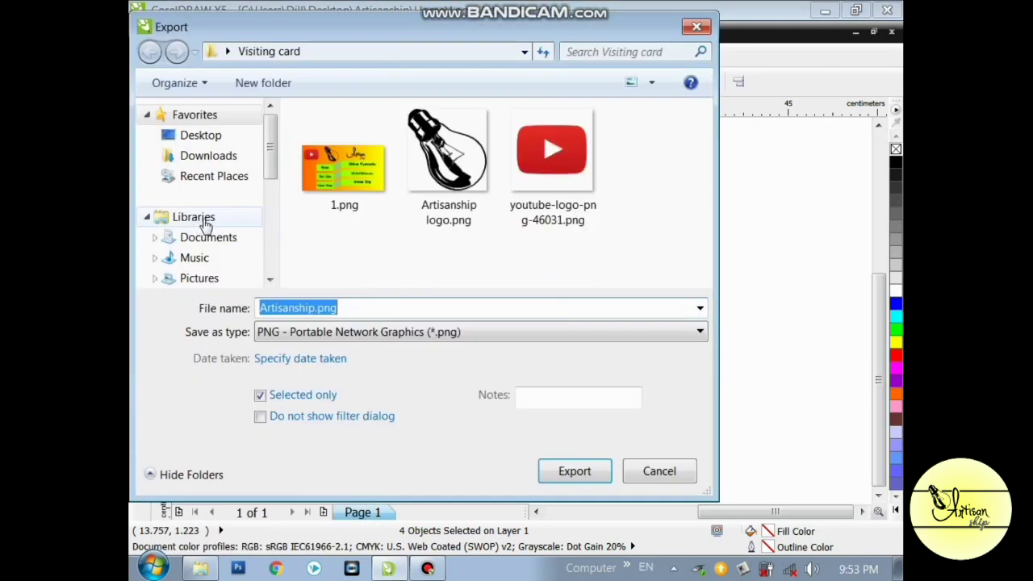
{"action": "type", "text": "2"}
{"action": "left_click", "coordinate": [589, 475]}
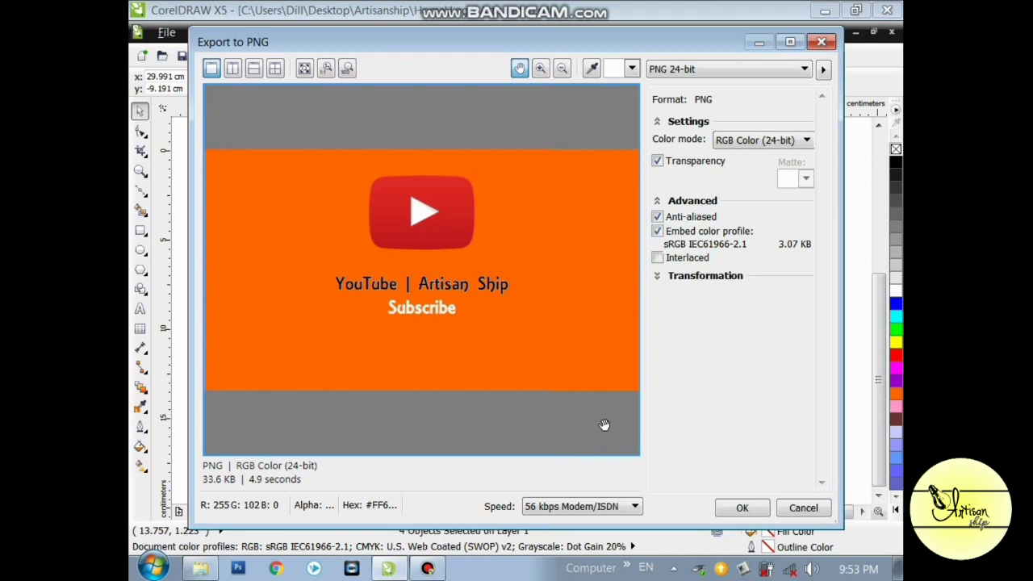
{"action": "left_click", "coordinate": [743, 508]}
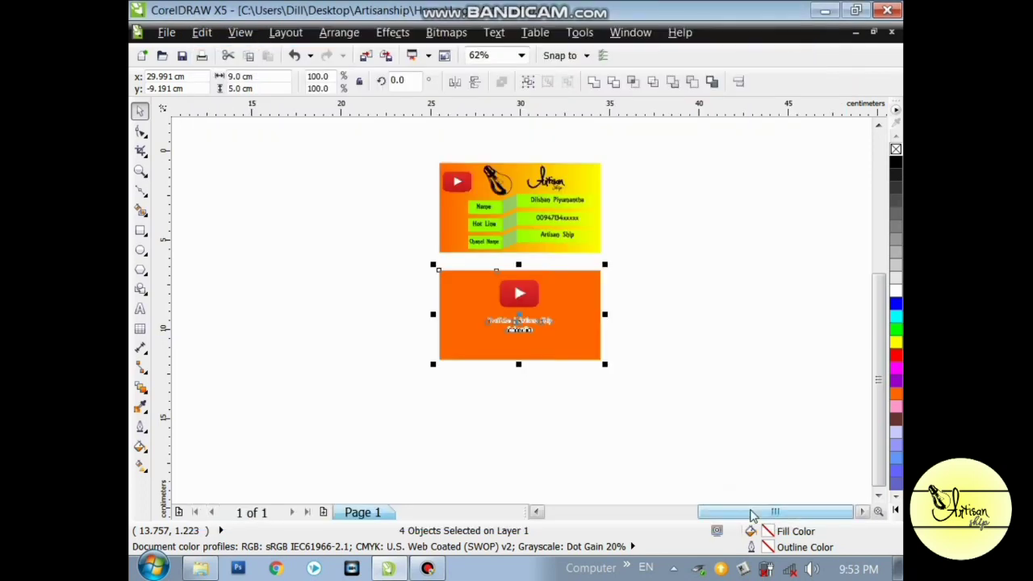
{"action": "left_click", "coordinate": [825, 13]}
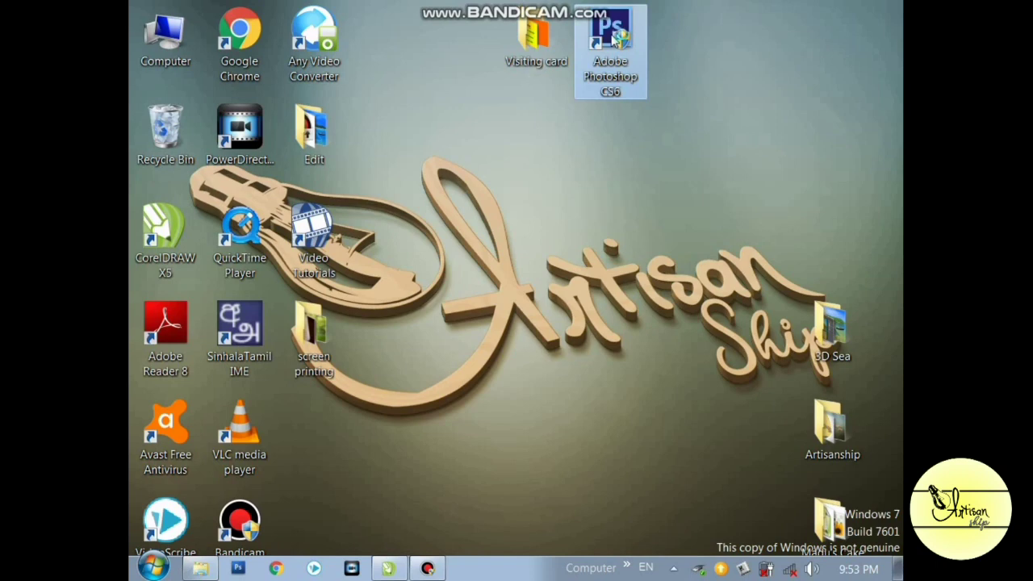
Launch Adobe Photoshop CS6 from its desktop shortcut.
{"action": "double_click", "coordinate": [610, 40]}
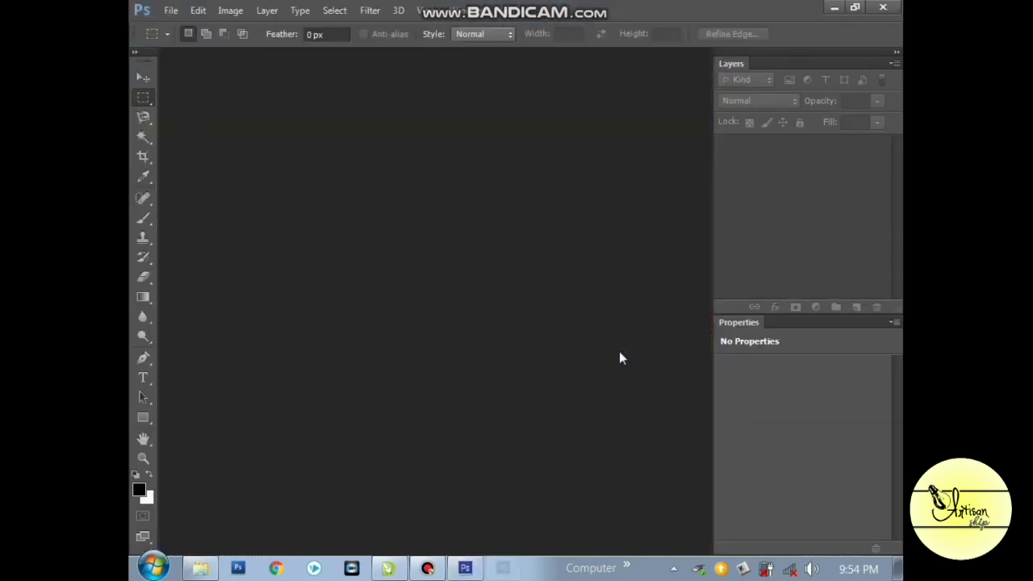
Open Business Card.psd from Desktop > Edit > Mock-Up and expand its Edit me group.
{"action": "left_click", "coordinate": [171, 10]}
{"action": "left_click", "coordinate": [187, 48]}
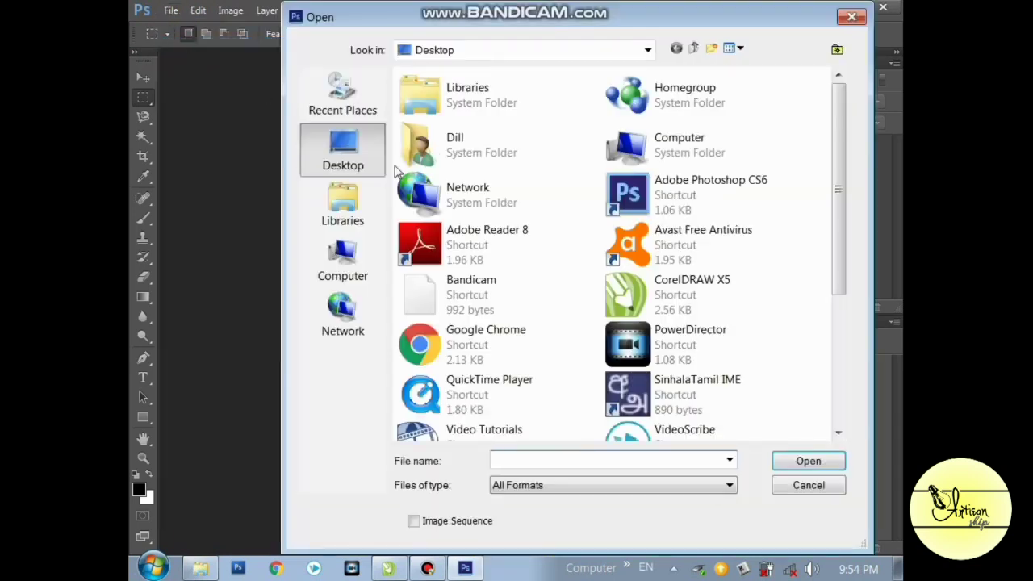
{"action": "left_click_drag", "start_coordinate": [838, 242], "coordinate": [839, 380]}
{"action": "double_click", "coordinate": [653, 327]}
{"action": "double_click", "coordinate": [466, 122]}
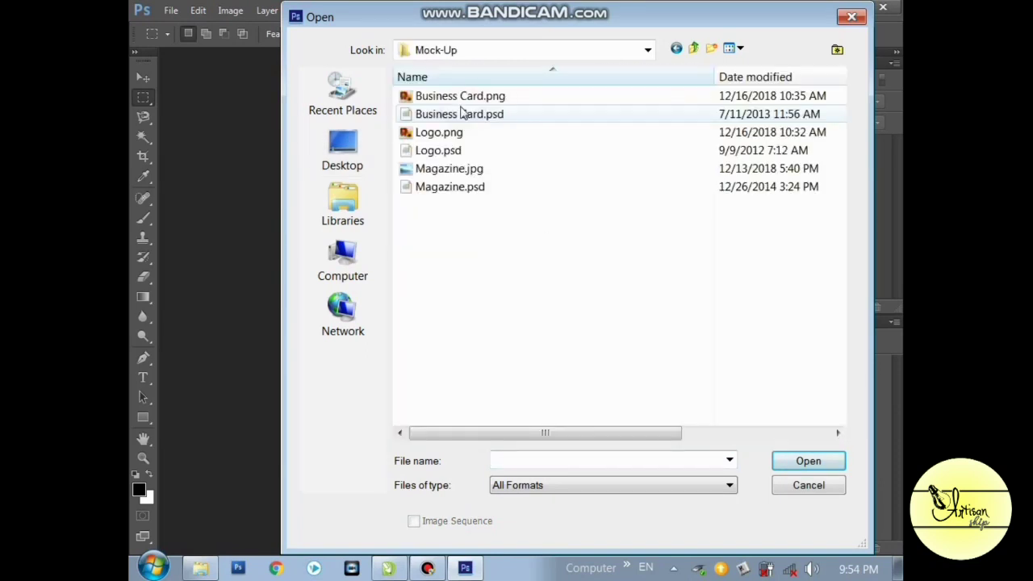
{"action": "double_click", "coordinate": [458, 114]}
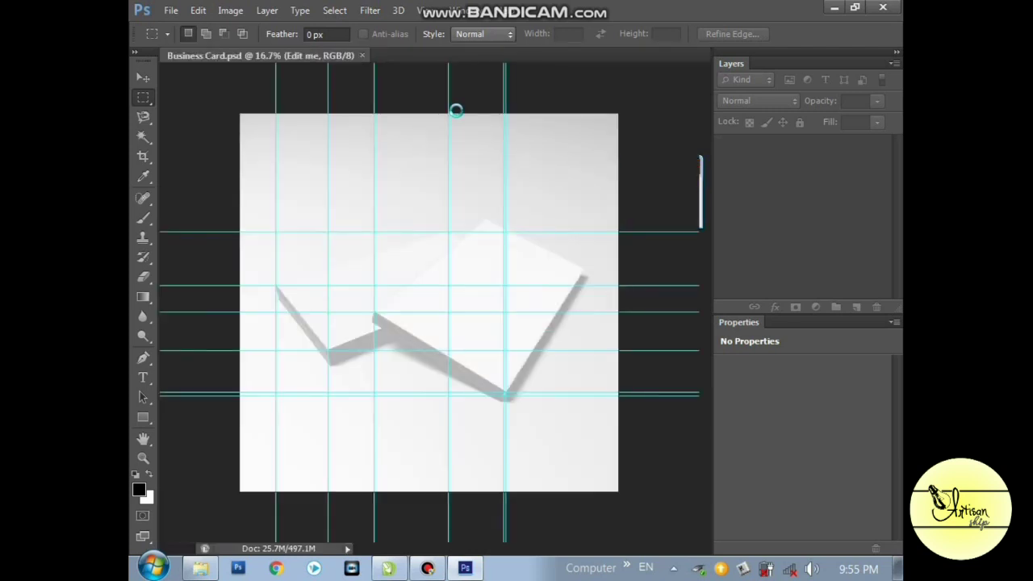
{"action": "left_click", "coordinate": [743, 144]}
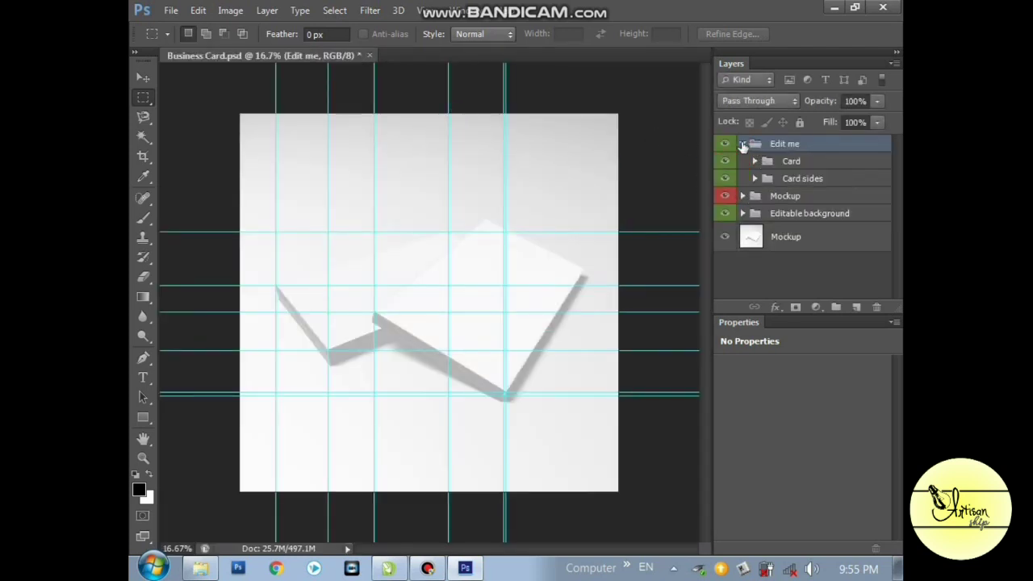
Open the Front smart object's contents from the Card group for editing.
{"action": "left_click", "coordinate": [756, 161]}
{"action": "left_click", "coordinate": [780, 185]}
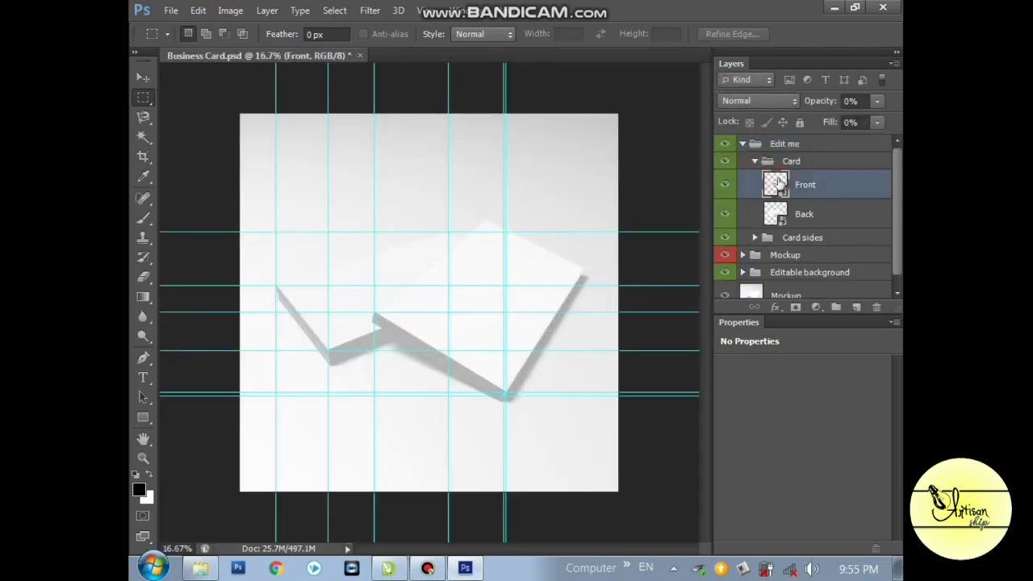
{"action": "double_click", "coordinate": [778, 181]}
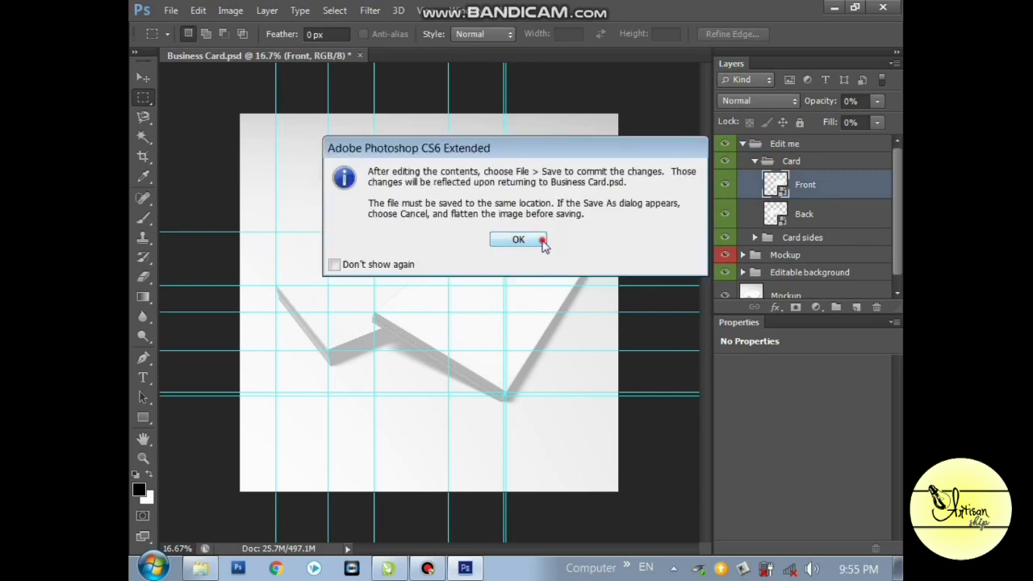
{"action": "left_click", "coordinate": [543, 240]}
Open 1.png and 2.png from the Visiting card folder.
{"action": "left_click", "coordinate": [171, 10]}
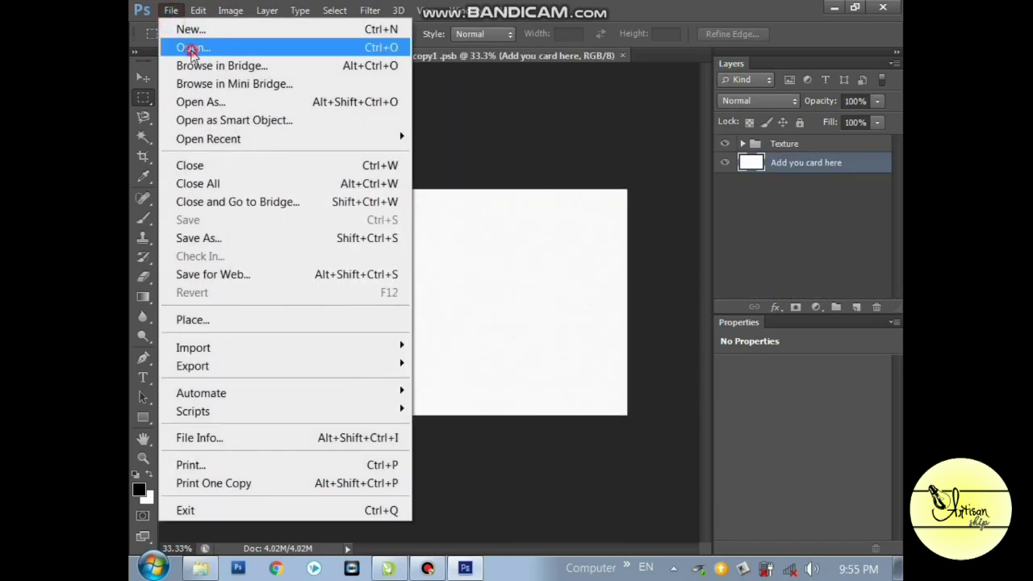
{"action": "left_click", "coordinate": [187, 45]}
{"action": "left_click", "coordinate": [335, 153]}
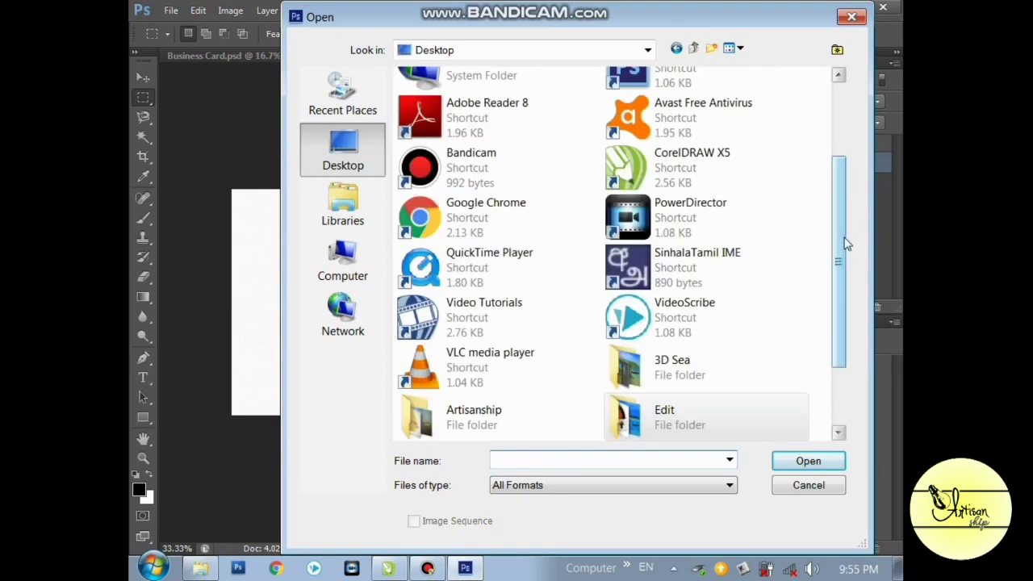
{"action": "left_click_drag", "start_coordinate": [845, 242], "coordinate": [851, 295]}
{"action": "double_click", "coordinate": [464, 403]}
{"action": "left_click", "coordinate": [452, 141]}
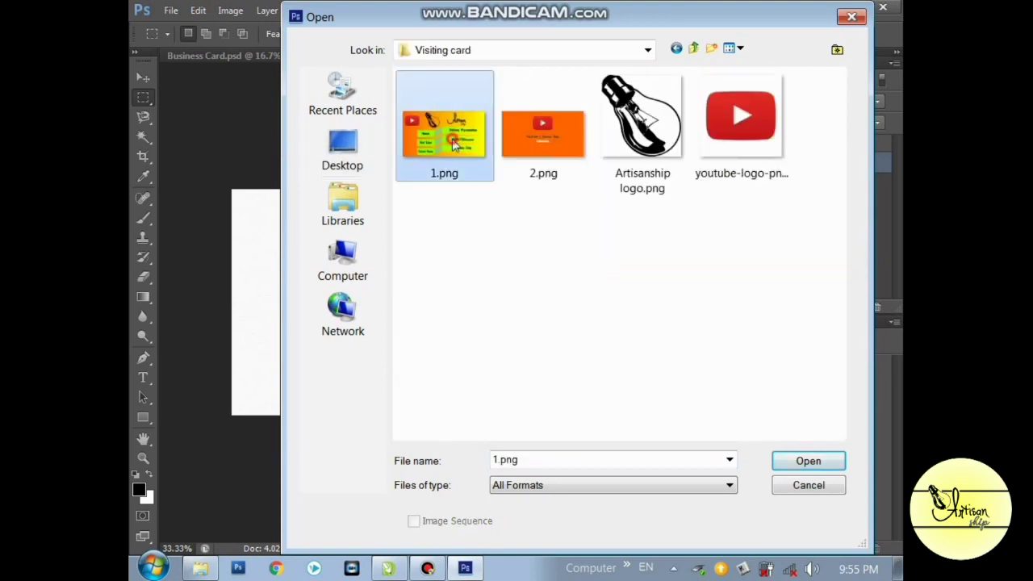
{"action": "left_click", "coordinate": [517, 166], "text": "ctrl"}
{"action": "left_click", "coordinate": [795, 464]}
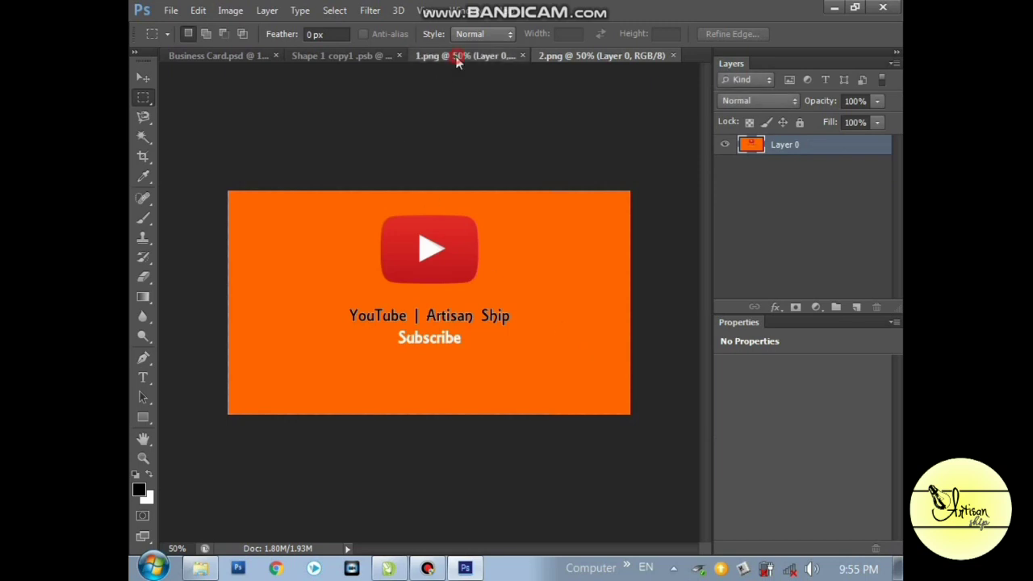
Drag the front design from 1.png into the Front smart object and scale it to fill the card.
{"action": "left_click", "coordinate": [464, 55]}
{"action": "key", "text": "v"}
{"action": "mouse_move", "coordinate": [404, 216]}
{"action": "left_mouse_down"}
{"action": "mouse_move", "coordinate": [338, 113]}
{"action": "mouse_move", "coordinate": [374, 310]}
{"action": "left_mouse_up"}
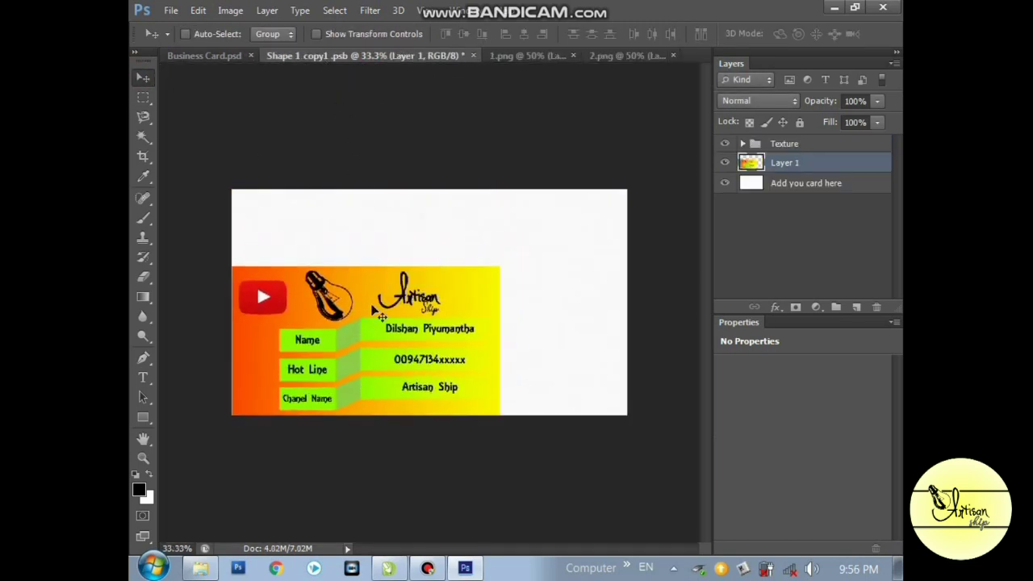
{"action": "key", "text": "ctrl+t"}
{"action": "left_click_drag", "start_coordinate": [499, 267], "coordinate": [627, 187]}
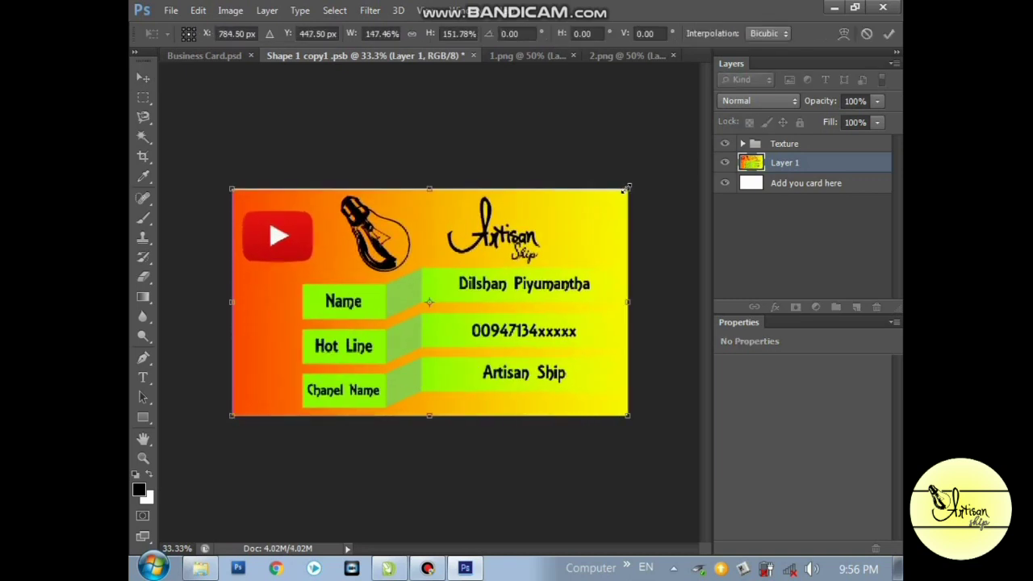
{"action": "key", "text": "Return"}
Close 1.png, then save and close the Front smart object.
{"action": "left_click", "coordinate": [521, 55]}
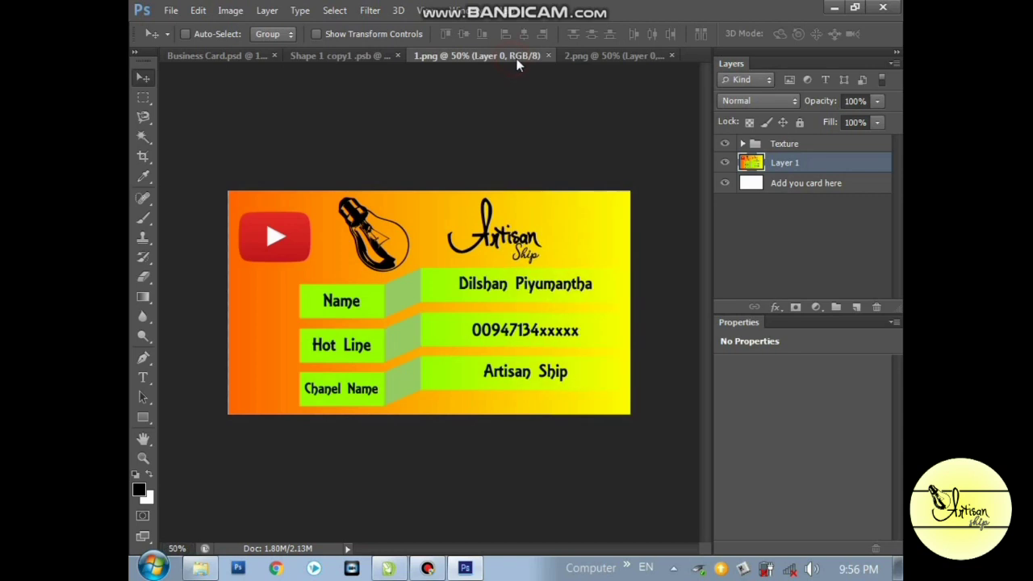
{"action": "left_click", "coordinate": [558, 55]}
{"action": "left_click", "coordinate": [172, 10]}
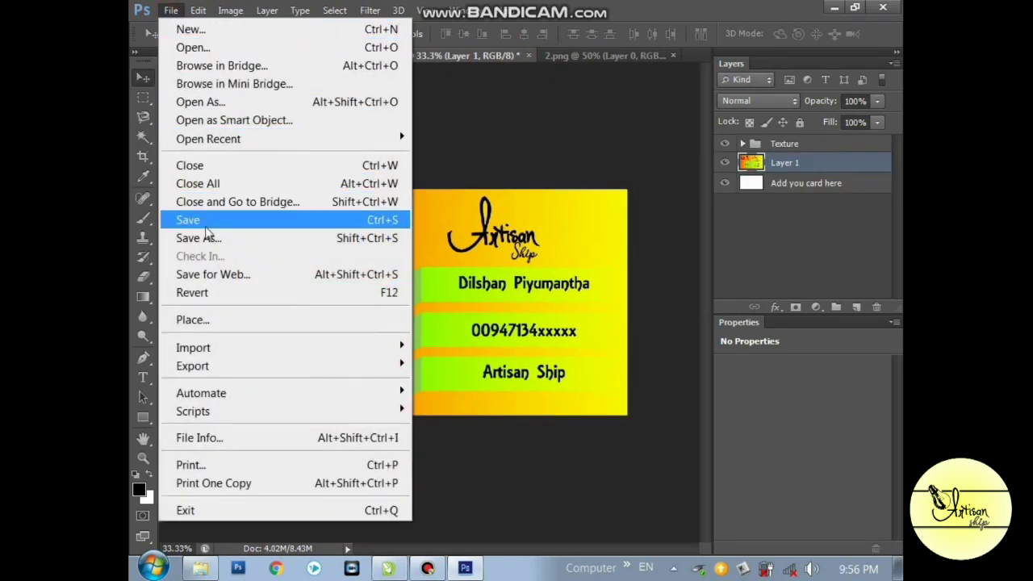
{"action": "left_click", "coordinate": [203, 220]}
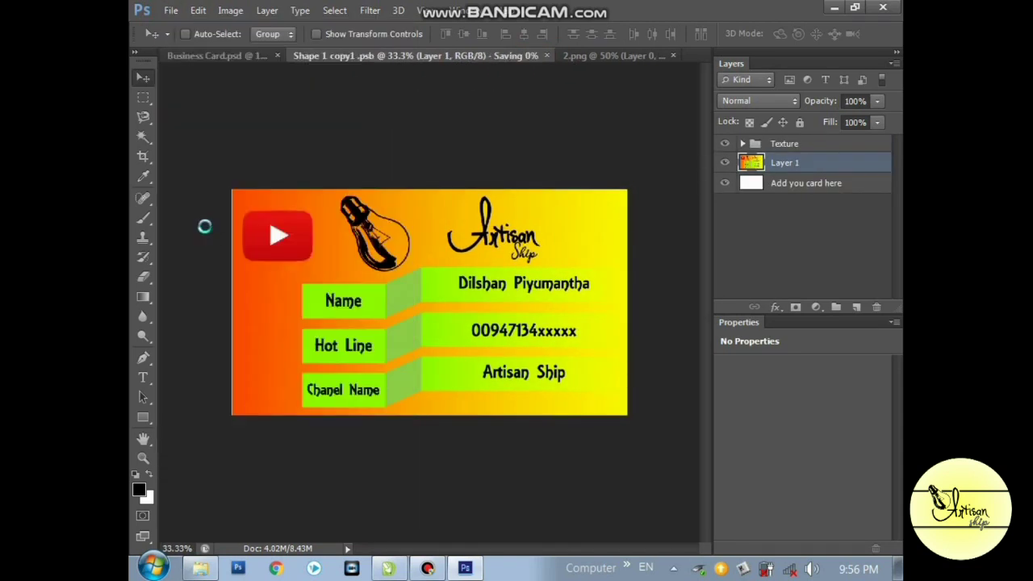
{"action": "left_click", "coordinate": [529, 56]}
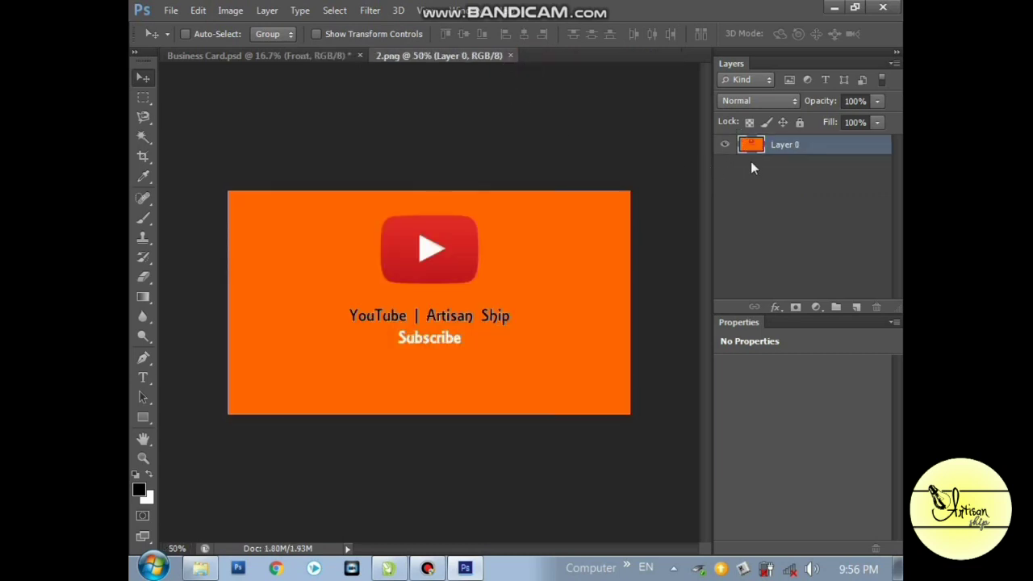
{"action": "left_click", "coordinate": [292, 59]}
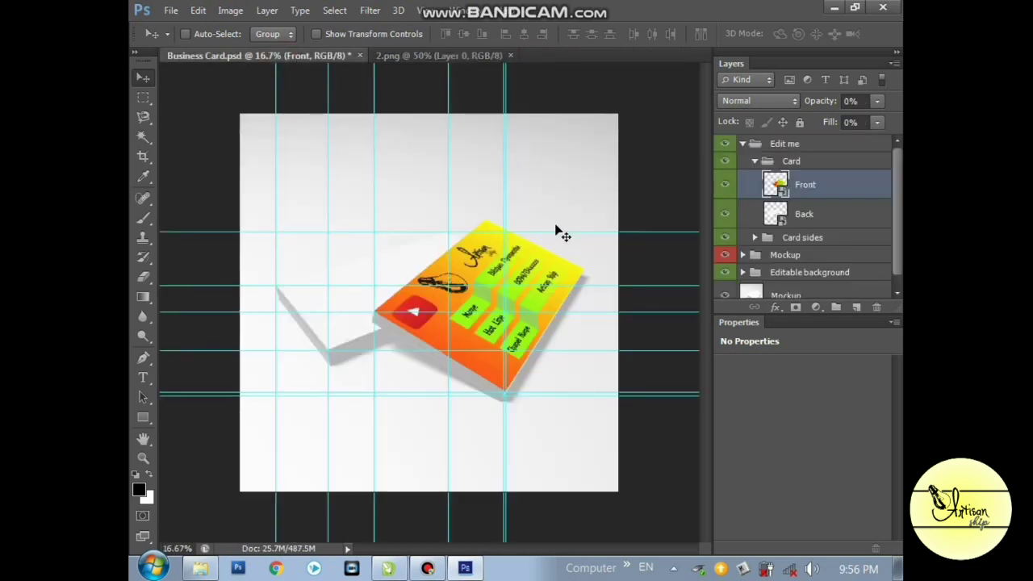
Open the Back smart object, drag in the orange design from 2.png, and close 2.png.
{"action": "double_click", "coordinate": [775, 211]}
{"action": "left_click", "coordinate": [521, 239]}
{"action": "left_click", "coordinate": [339, 56]}
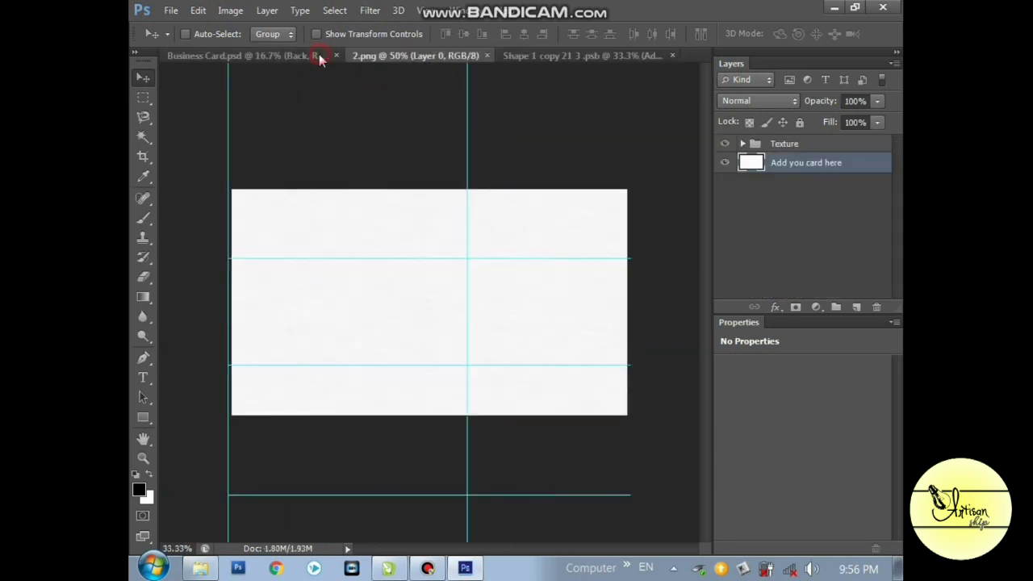
{"action": "mouse_move", "coordinate": [357, 226]}
{"action": "left_mouse_down"}
{"action": "mouse_move", "coordinate": [472, 156]}
{"action": "mouse_move", "coordinate": [468, 282]}
{"action": "left_mouse_up"}
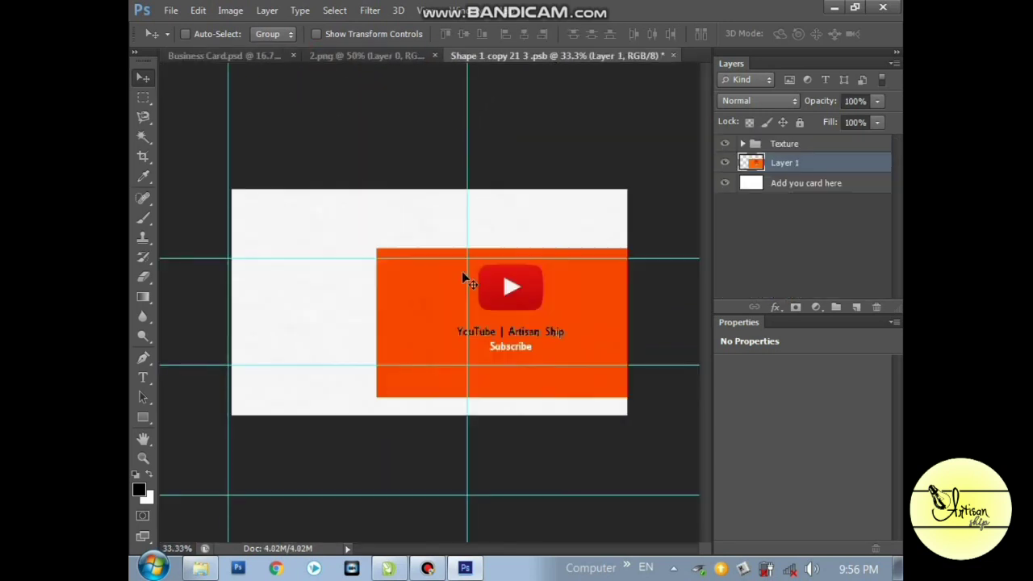
{"action": "left_click", "coordinate": [467, 56]}
{"action": "left_click", "coordinate": [487, 56]}
Stretch the orange design over the whole back card, then save and close the smart object.
{"action": "left_click_drag", "start_coordinate": [464, 323], "coordinate": [322, 333]}
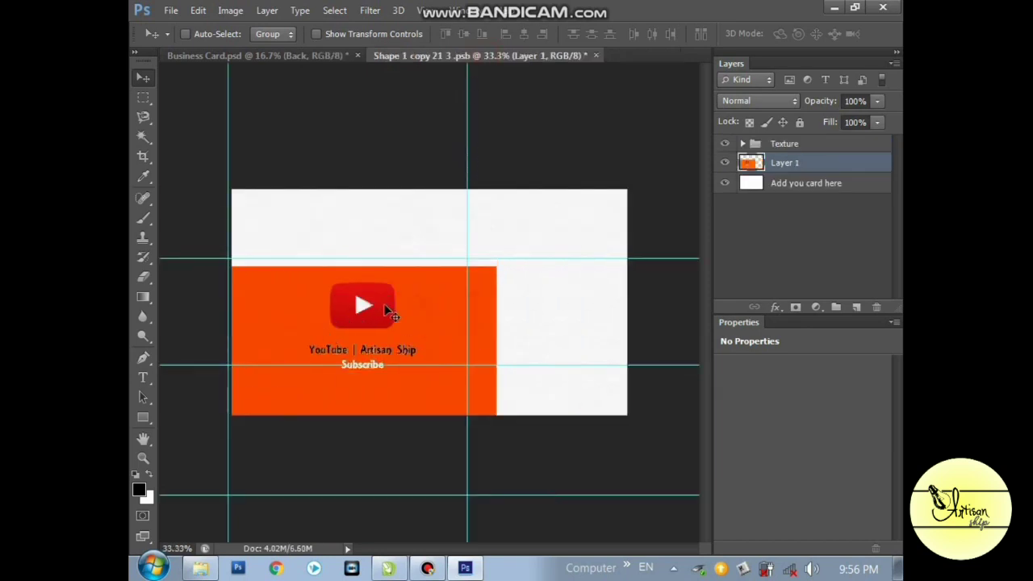
{"action": "key", "text": "ctrl+t"}
{"action": "left_click_drag", "start_coordinate": [498, 265], "coordinate": [628, 189]}
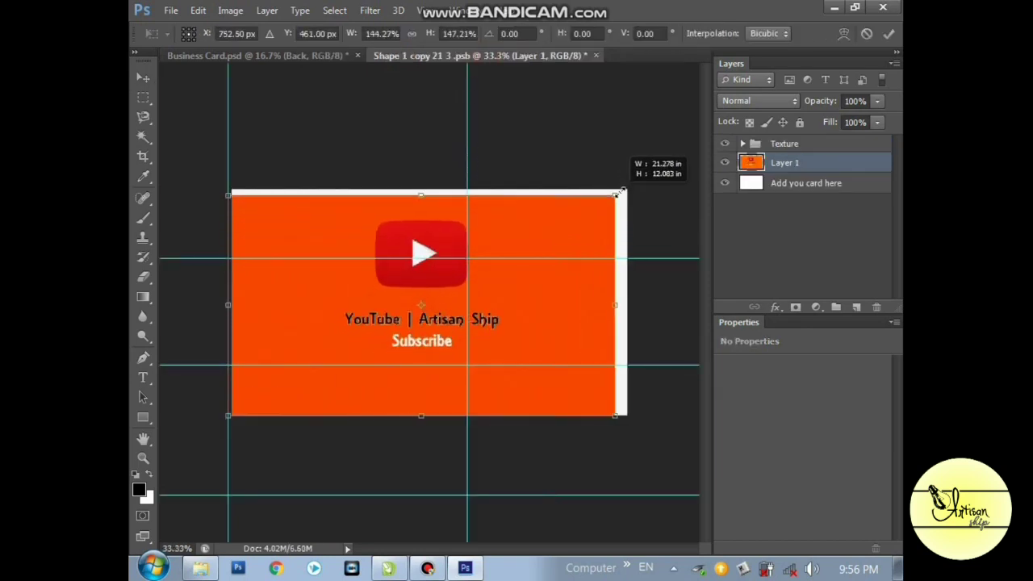
{"action": "key", "text": "Return"}
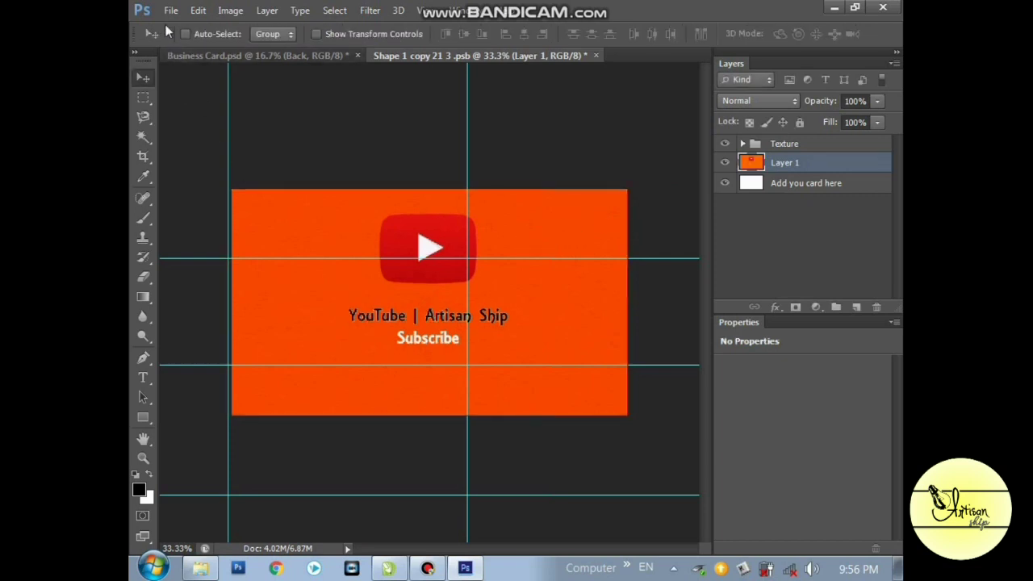
{"action": "left_click", "coordinate": [171, 9]}
{"action": "left_click", "coordinate": [185, 218]}
{"action": "left_click", "coordinate": [589, 55]}
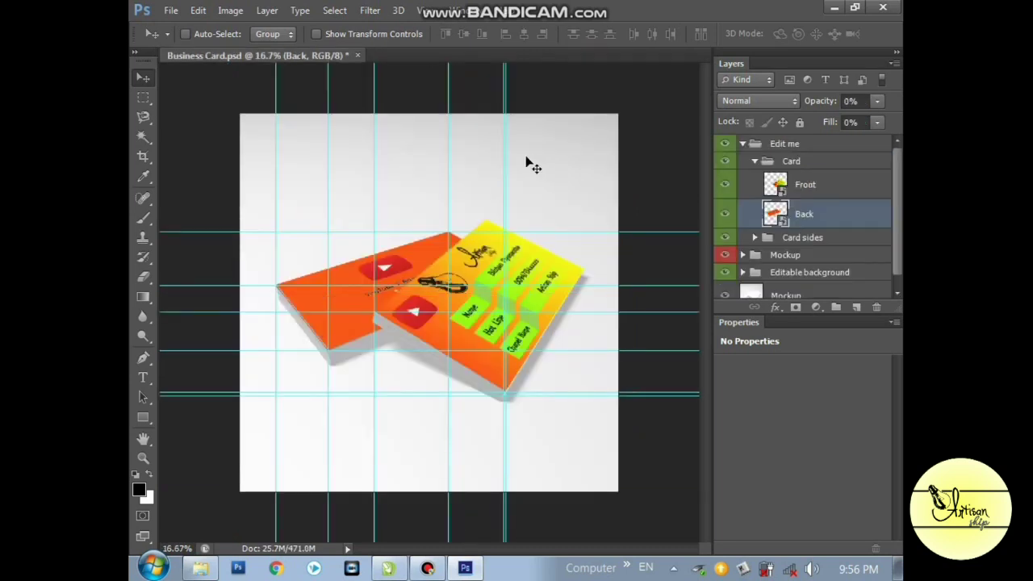
Save the mockup as Business Card.png in PNG format inside the Visiting card folder.
{"action": "left_click", "coordinate": [171, 10]}
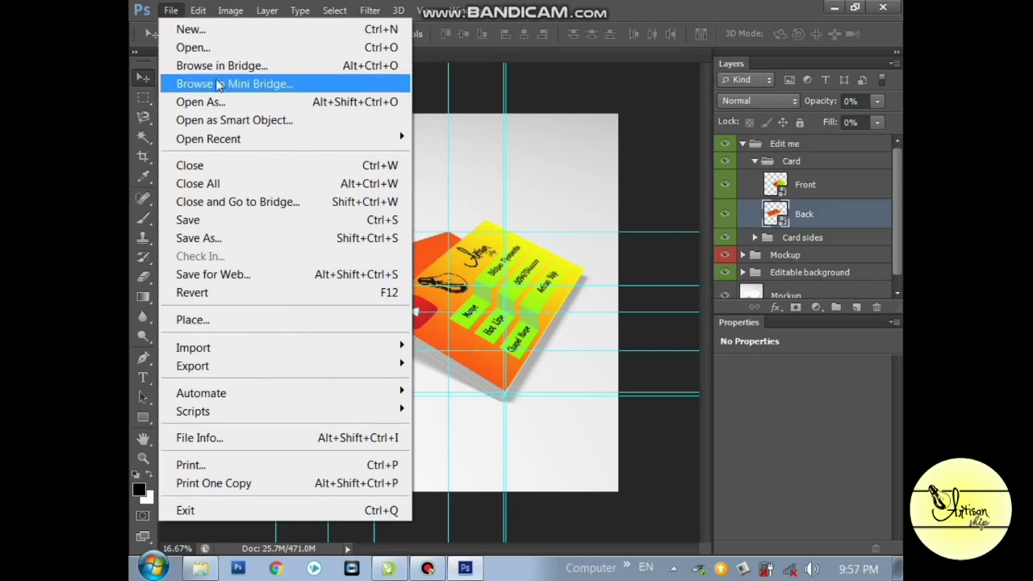
{"action": "left_click", "coordinate": [231, 237]}
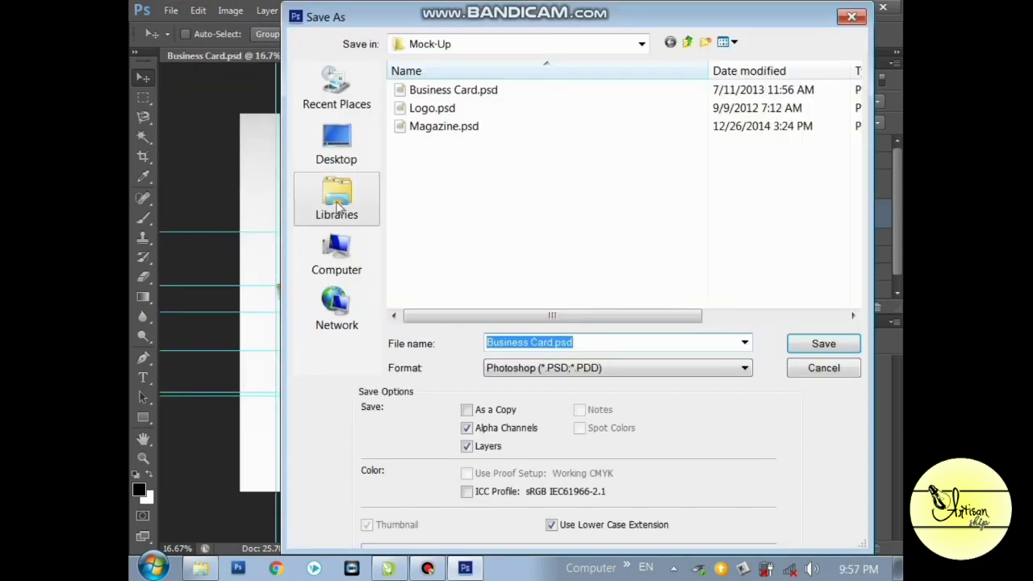
{"action": "left_click", "coordinate": [337, 144]}
{"action": "scroll", "coordinate": [807, 242], "scroll_direction": "down", "scroll_amount": 1}
{"action": "left_click", "coordinate": [517, 307]}
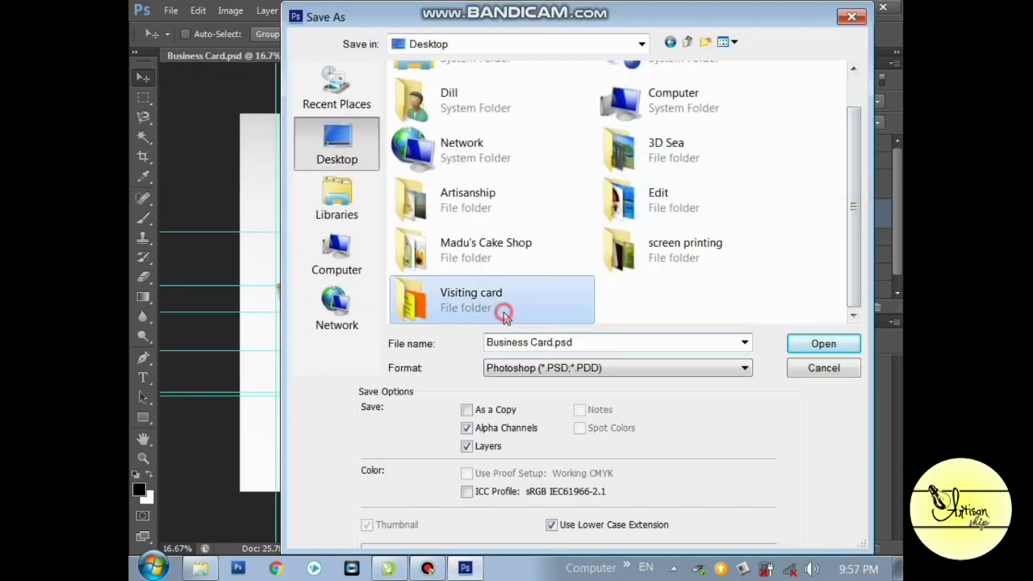
{"action": "double_click", "coordinate": [517, 307]}
{"action": "left_click", "coordinate": [549, 376]}
{"action": "left_click", "coordinate": [546, 307]}
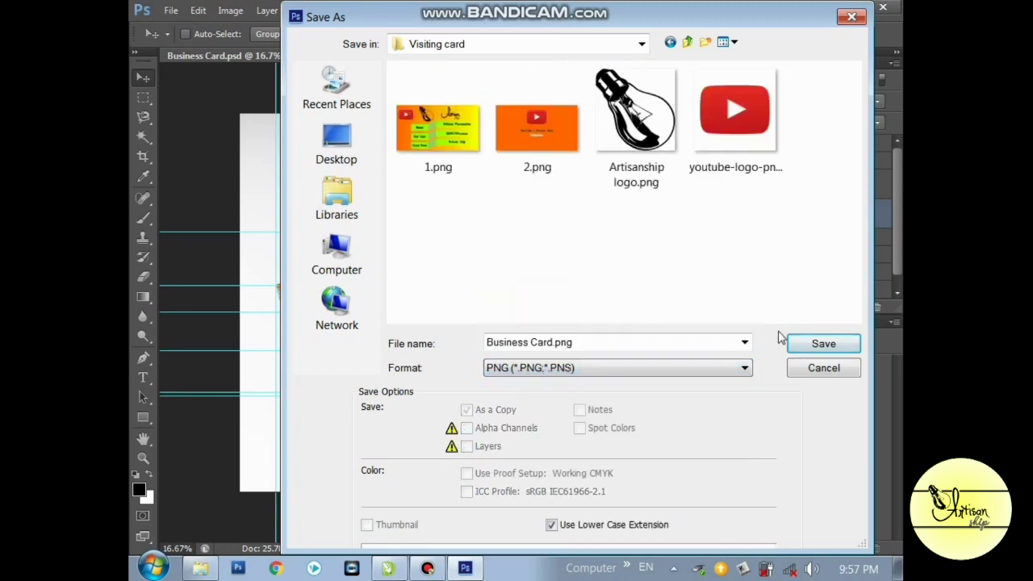
{"action": "left_click", "coordinate": [811, 352]}
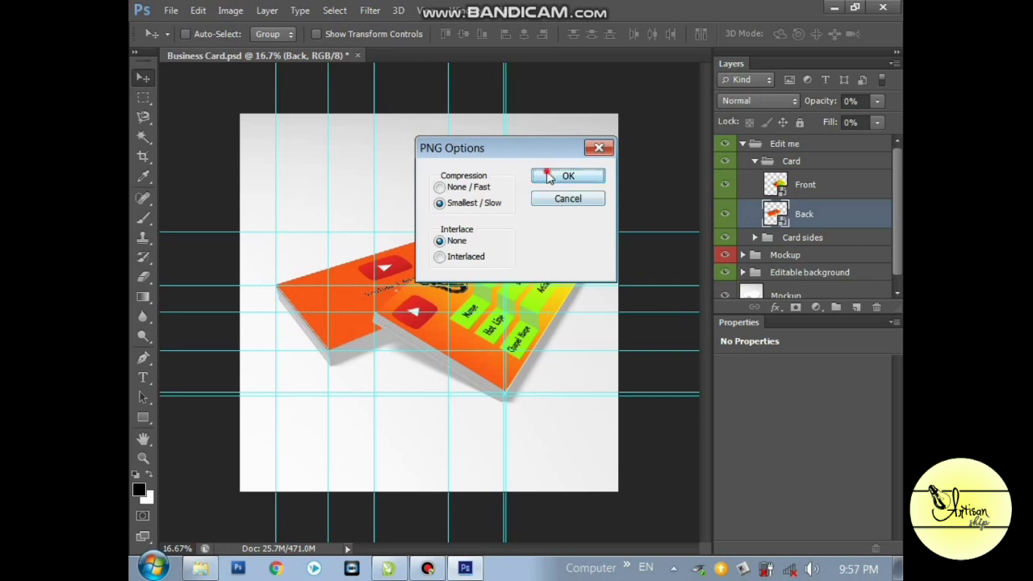
{"action": "left_click", "coordinate": [546, 175]}
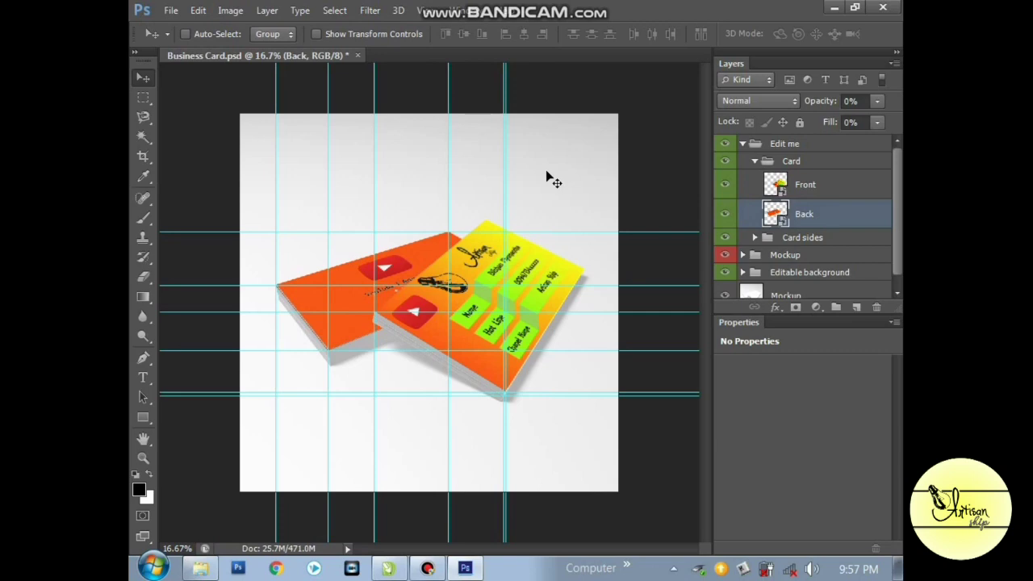
{"action": "left_click", "coordinate": [835, 7]}
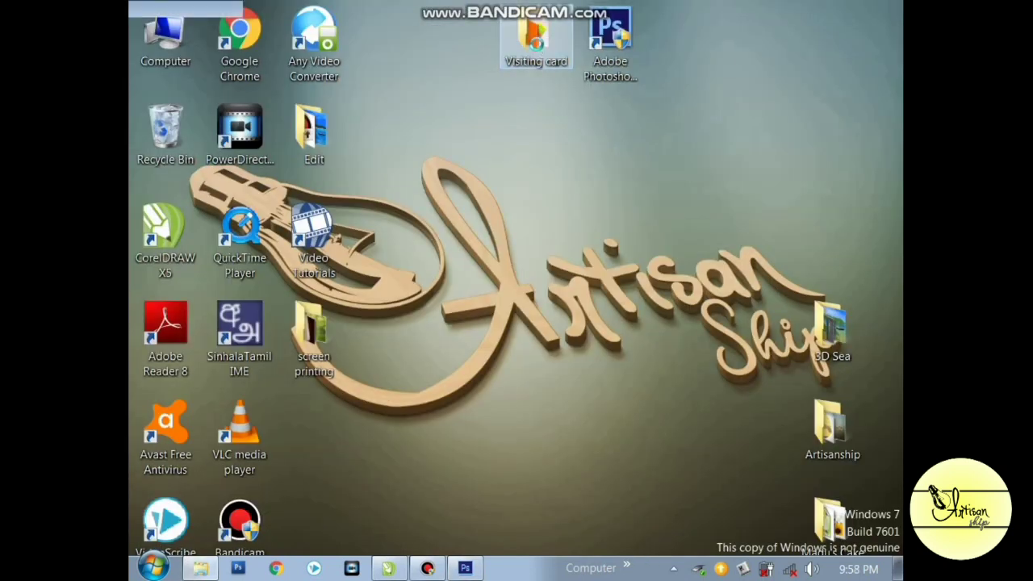
Open the maximised Visiting card folder and view Business Card.png.
{"action": "double_click", "coordinate": [536, 43]}
{"action": "left_click", "coordinate": [767, 226]}
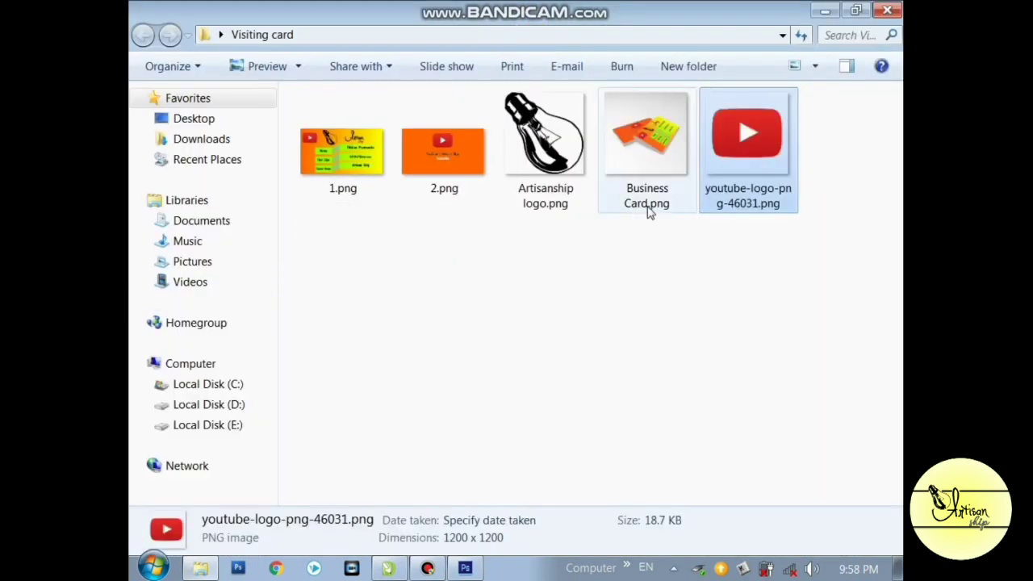
{"action": "left_click", "coordinate": [630, 162]}
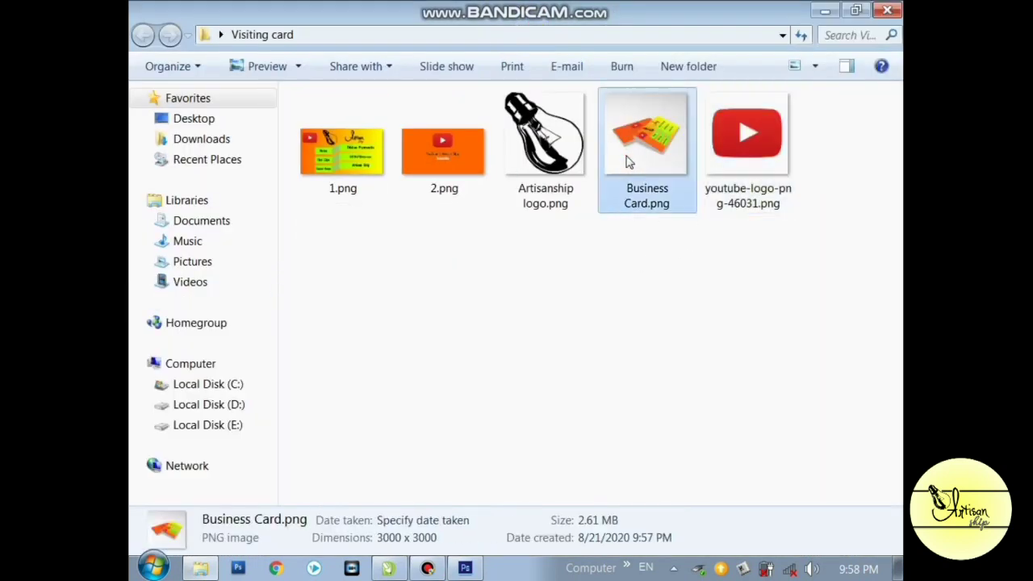
{"action": "double_click", "coordinate": [630, 161]}
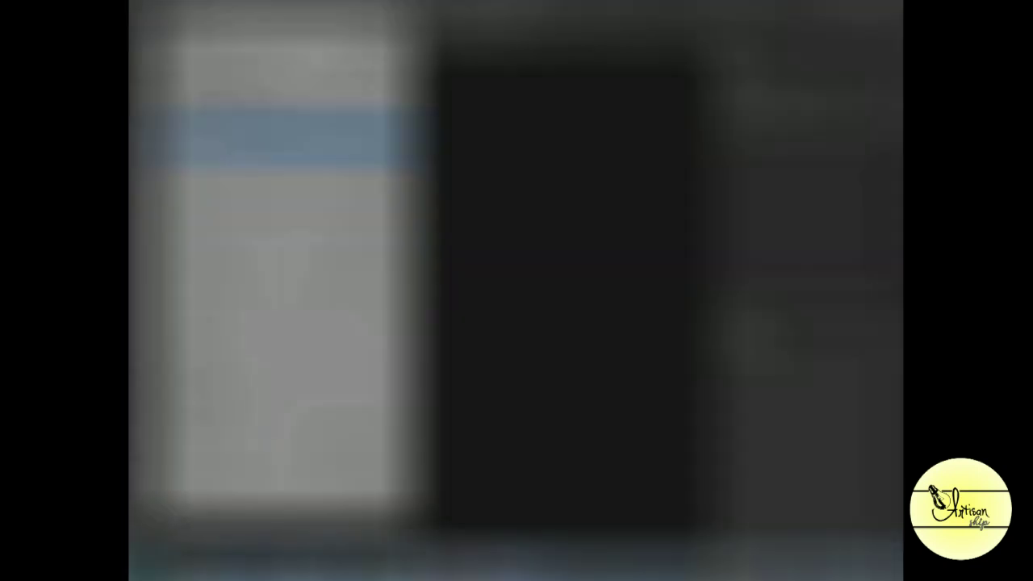
Open 53.psd from the maquette-carte-visite-elegant-fond-bois-realiste folder, browsing with large thumbnails.
{"action": "left_click", "coordinate": [194, 100]}
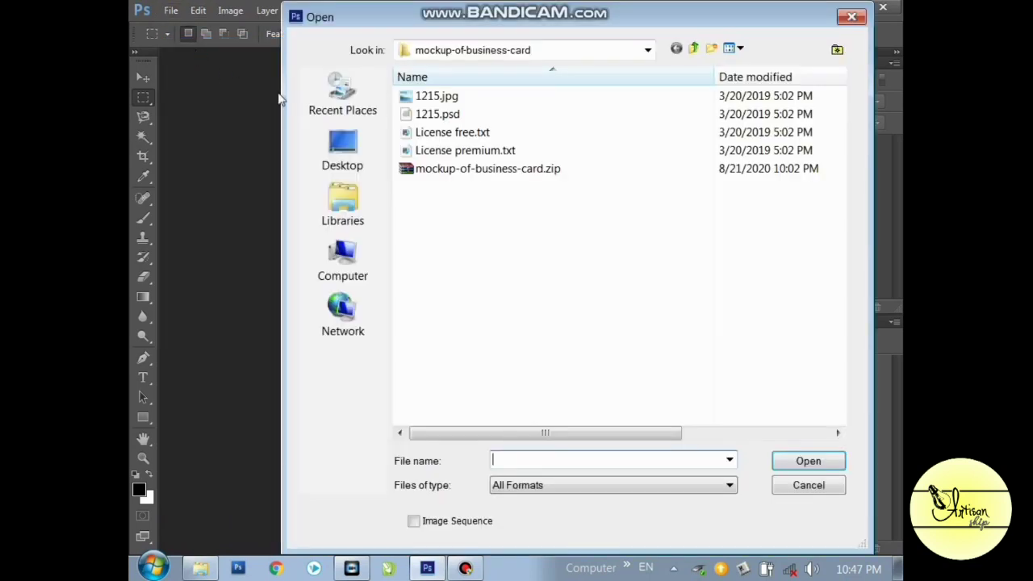
{"action": "left_click", "coordinate": [693, 48]}
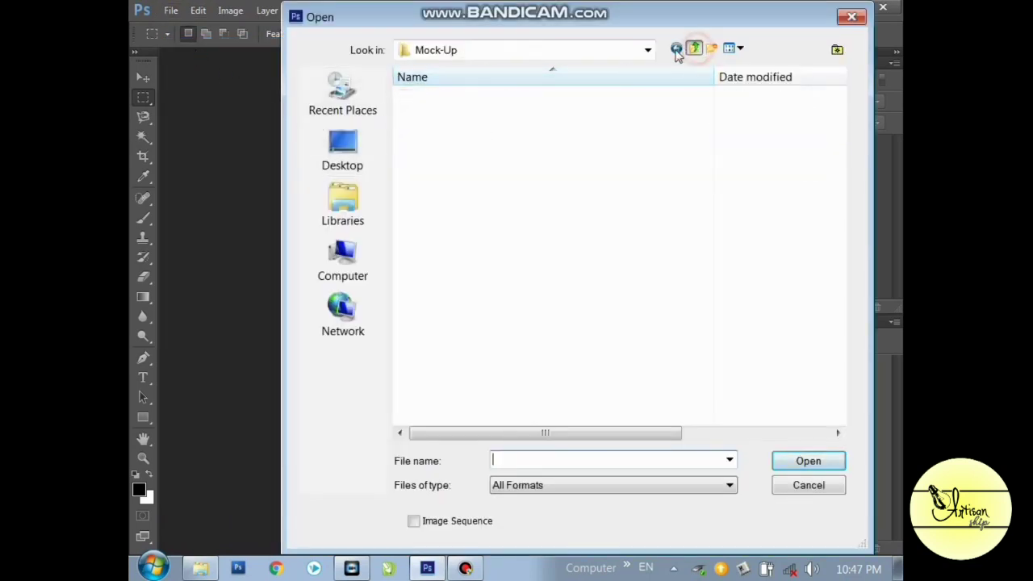
{"action": "double_click", "coordinate": [492, 113]}
{"action": "left_click", "coordinate": [734, 51]}
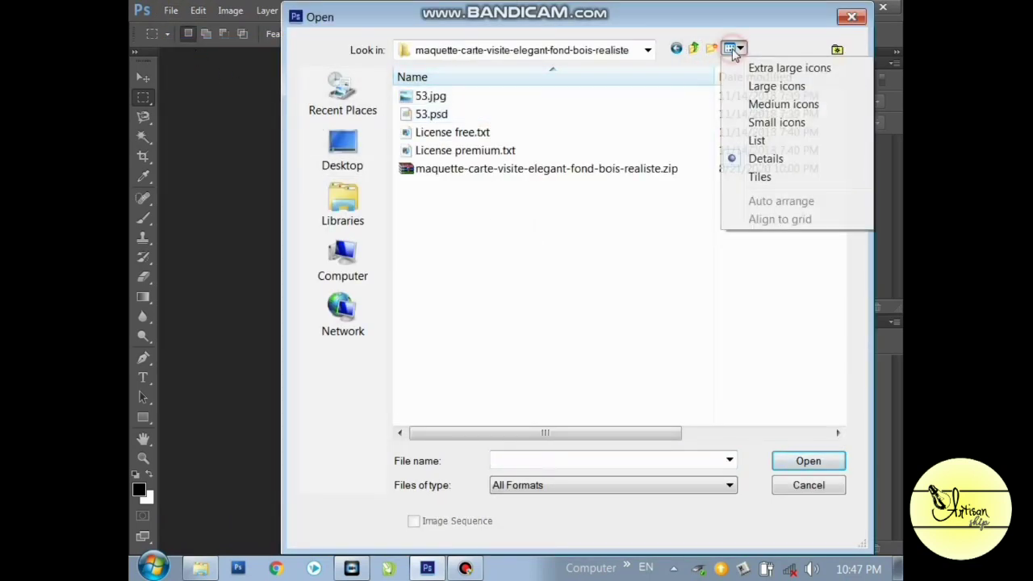
{"action": "left_click", "coordinate": [754, 69]}
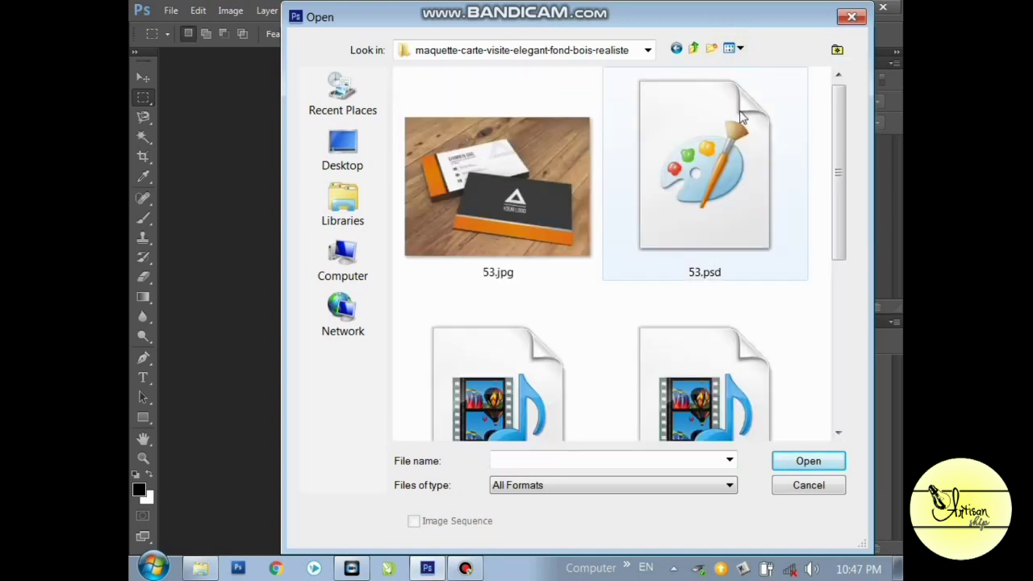
{"action": "left_click", "coordinate": [729, 217]}
{"action": "left_click", "coordinate": [808, 461]}
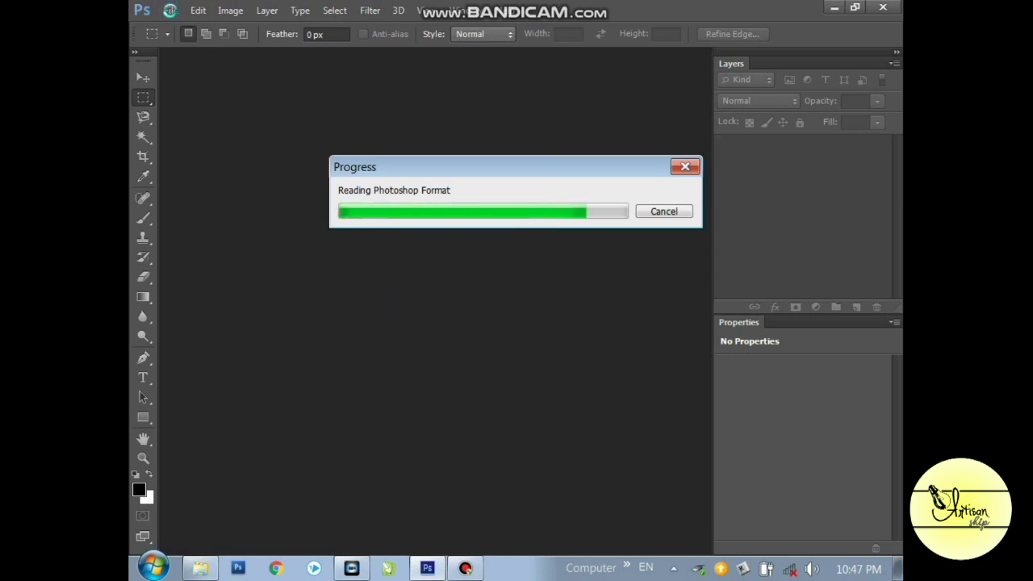
{"action": "left_click", "coordinate": [170, 11]}
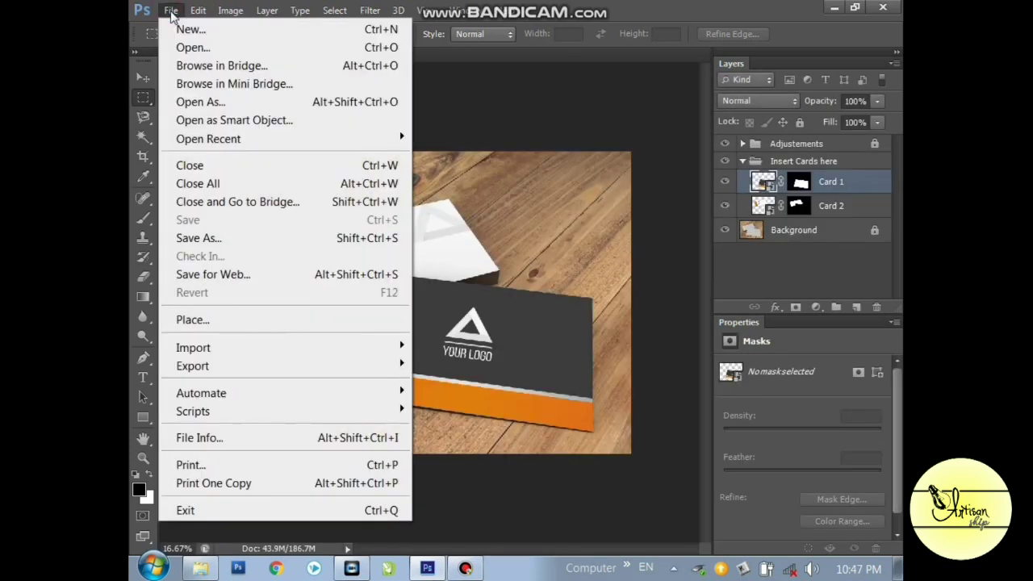
Open both card designs, 1.png and 2.png, from the Desktop's Visiting card folder.
{"action": "left_click", "coordinate": [204, 50]}
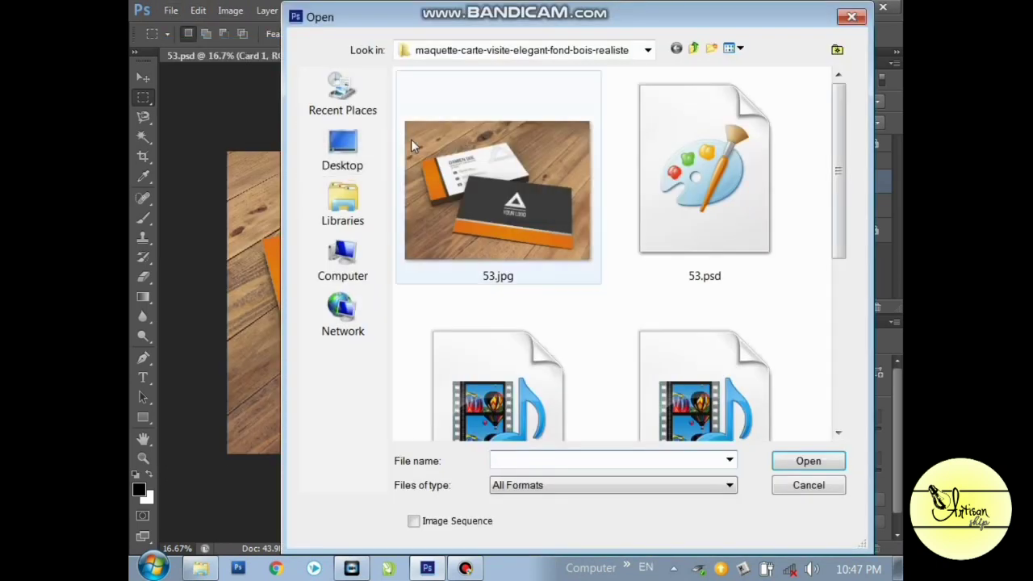
{"action": "left_click", "coordinate": [693, 50]}
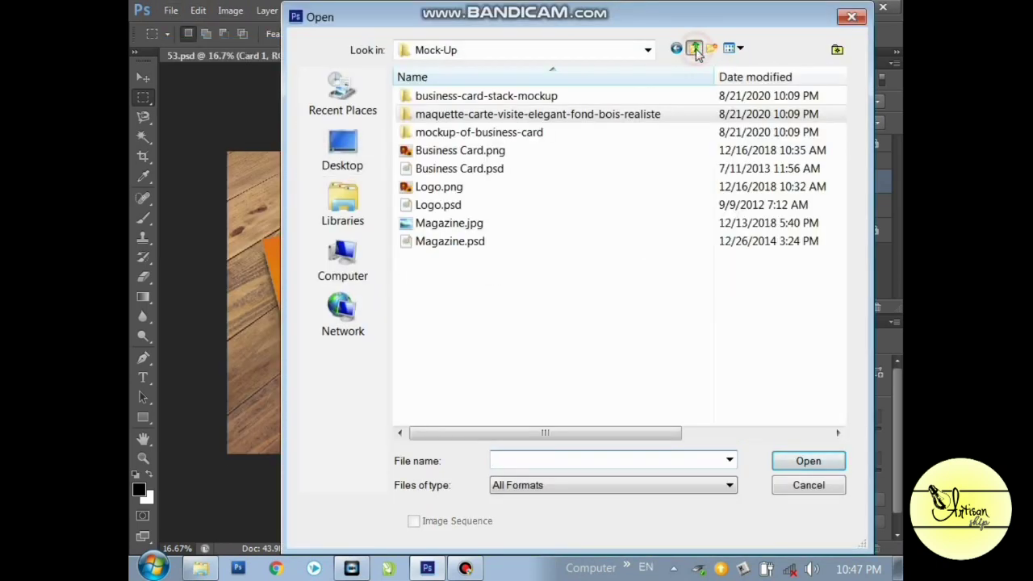
{"action": "left_click", "coordinate": [342, 153]}
{"action": "left_click_drag", "start_coordinate": [837, 352], "coordinate": [840, 412]}
{"action": "double_click", "coordinate": [469, 419]}
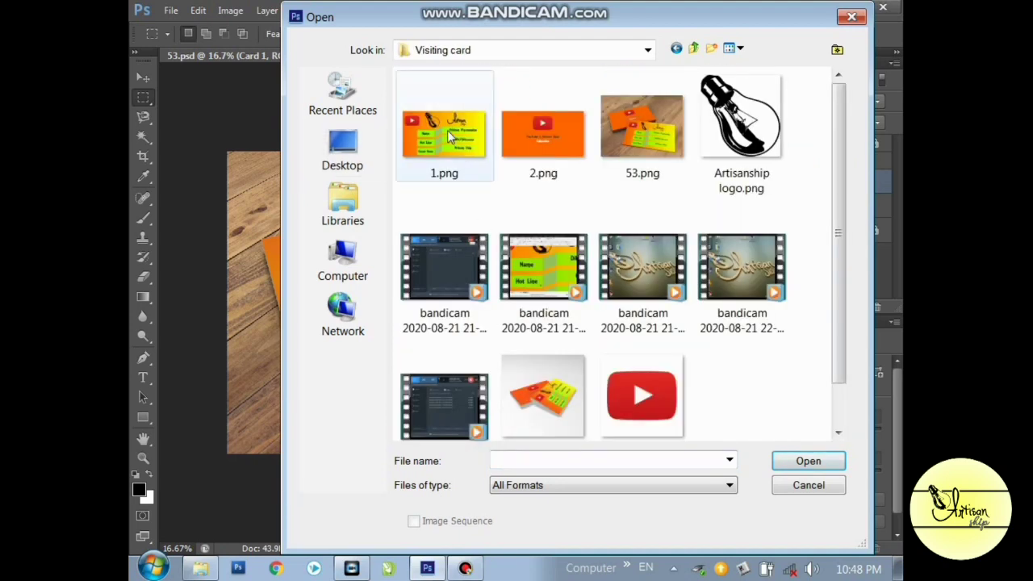
{"action": "left_click", "coordinate": [449, 137]}
{"action": "left_click", "coordinate": [565, 154], "text": "ctrl"}
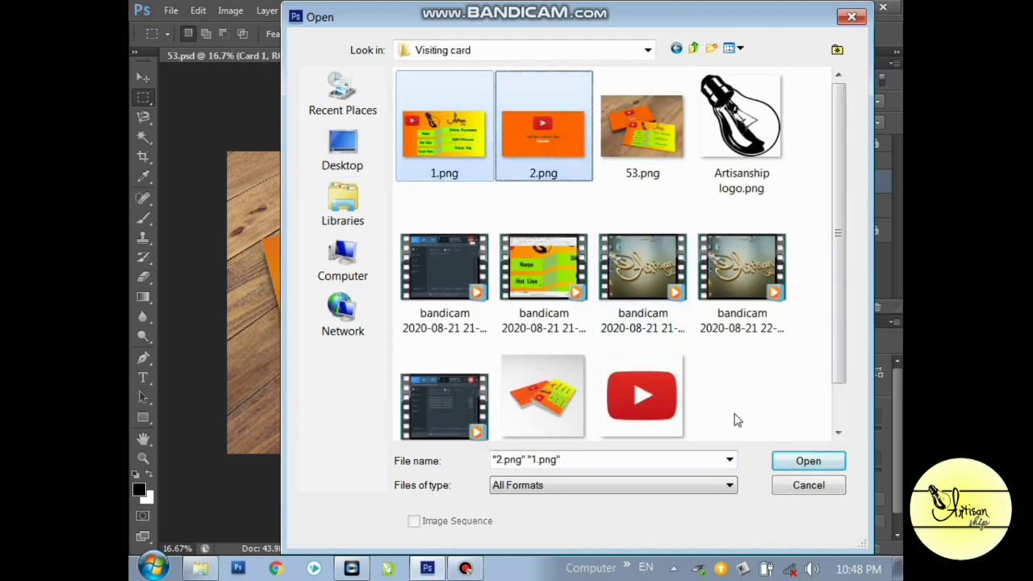
{"action": "left_click", "coordinate": [808, 461]}
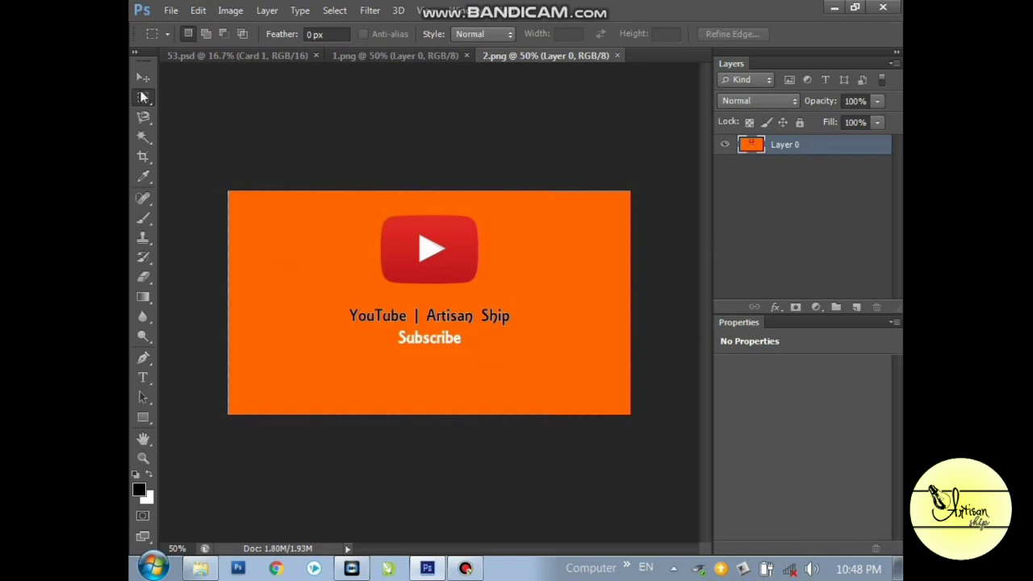
Drag the 1.png design into the Card 1 smart object and stretch it to fill the card.
{"action": "left_click", "coordinate": [185, 59]}
{"action": "left_click", "coordinate": [143, 77]}
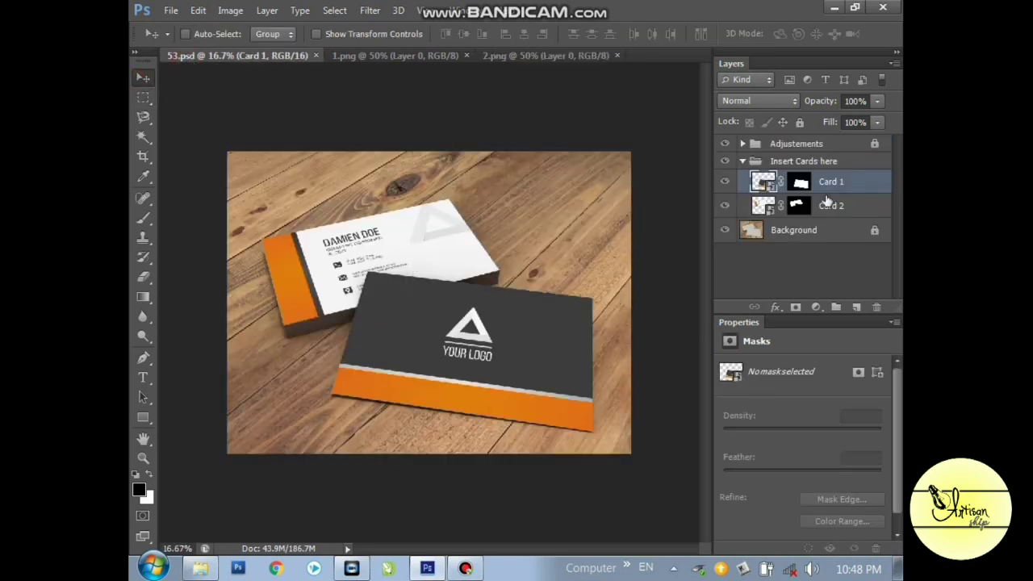
{"action": "double_click", "coordinate": [763, 183]}
{"action": "left_click", "coordinate": [570, 303]}
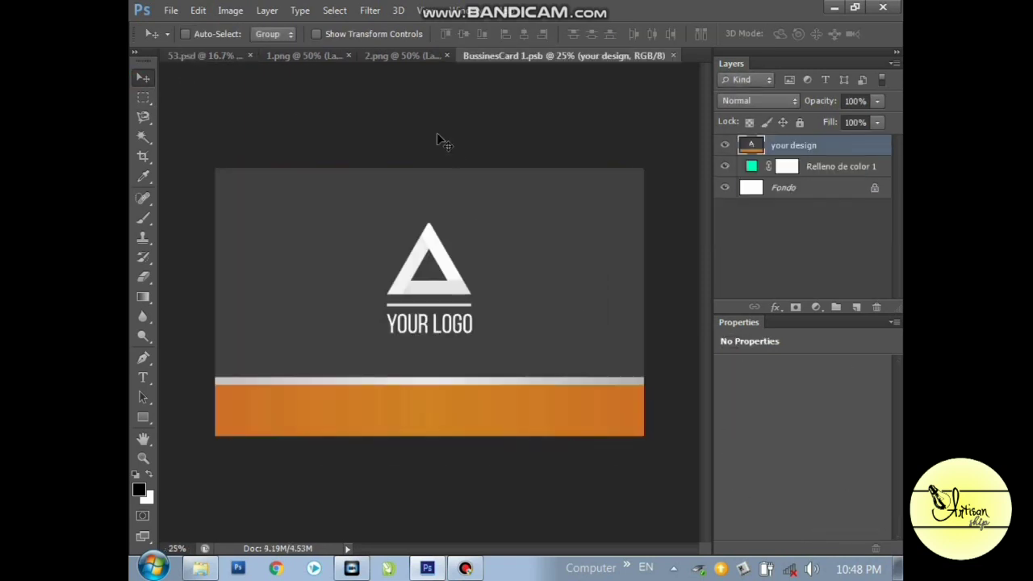
{"action": "left_click", "coordinate": [301, 56]}
{"action": "mouse_move", "coordinate": [339, 323]}
{"action": "left_mouse_down"}
{"action": "mouse_move", "coordinate": [533, 223]}
{"action": "mouse_move", "coordinate": [296, 425]}
{"action": "left_mouse_up"}
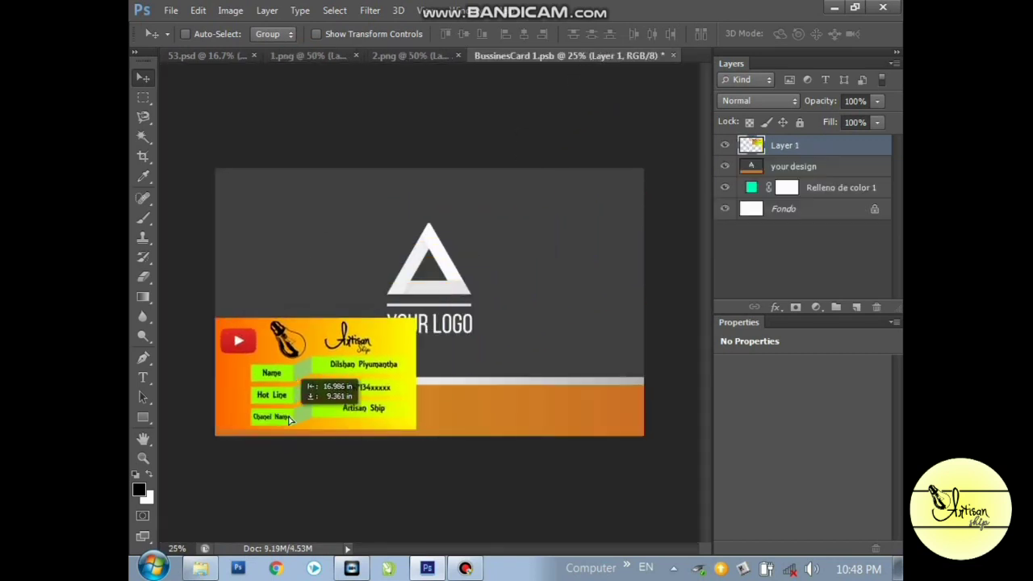
{"action": "key", "text": "ctrl+t"}
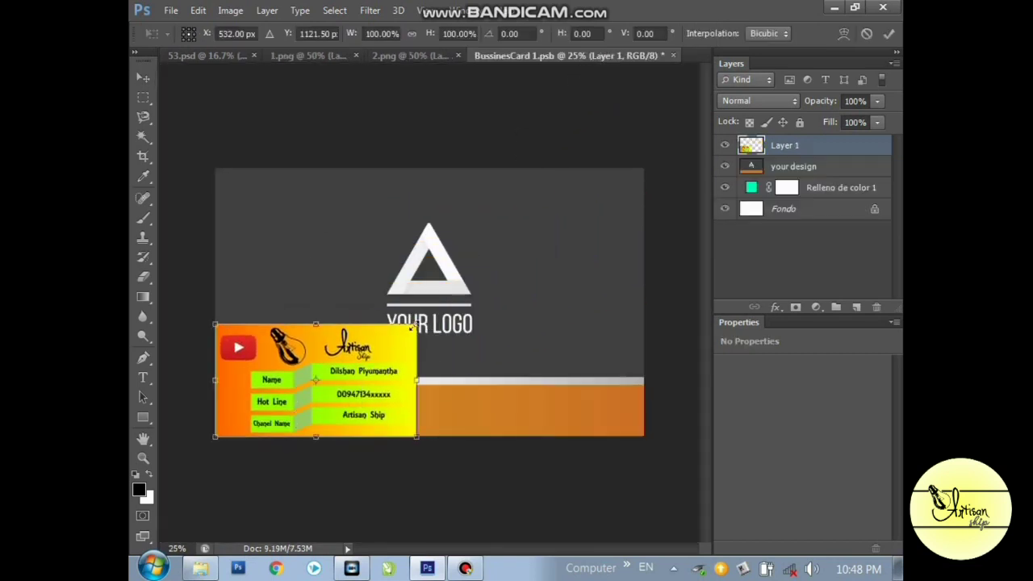
{"action": "left_click_drag", "start_coordinate": [417, 325], "coordinate": [646, 168]}
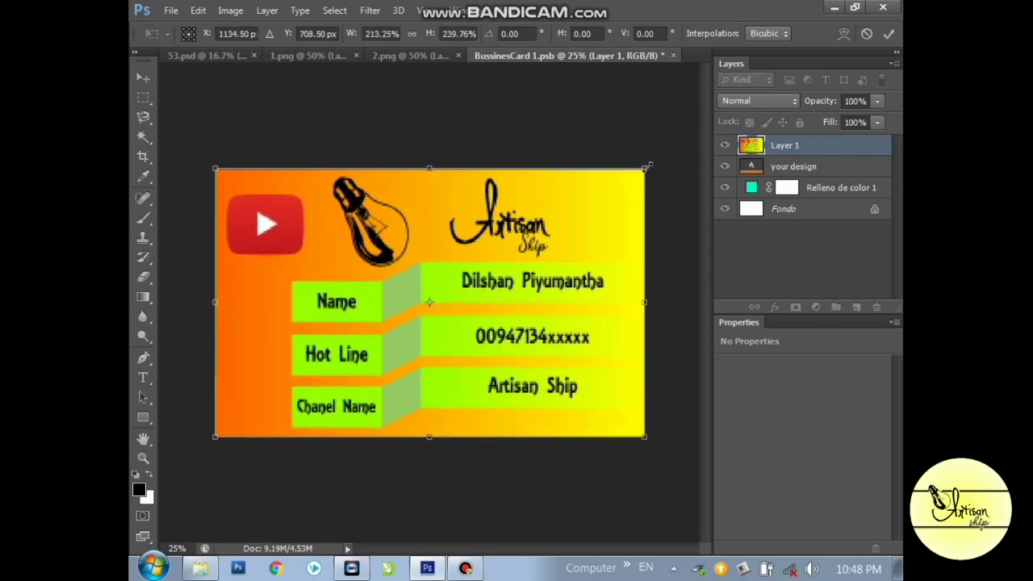
{"action": "key", "text": "Return"}
Save the Card 1 smart object, then close it and the 1.png document.
{"action": "left_click", "coordinate": [172, 10]}
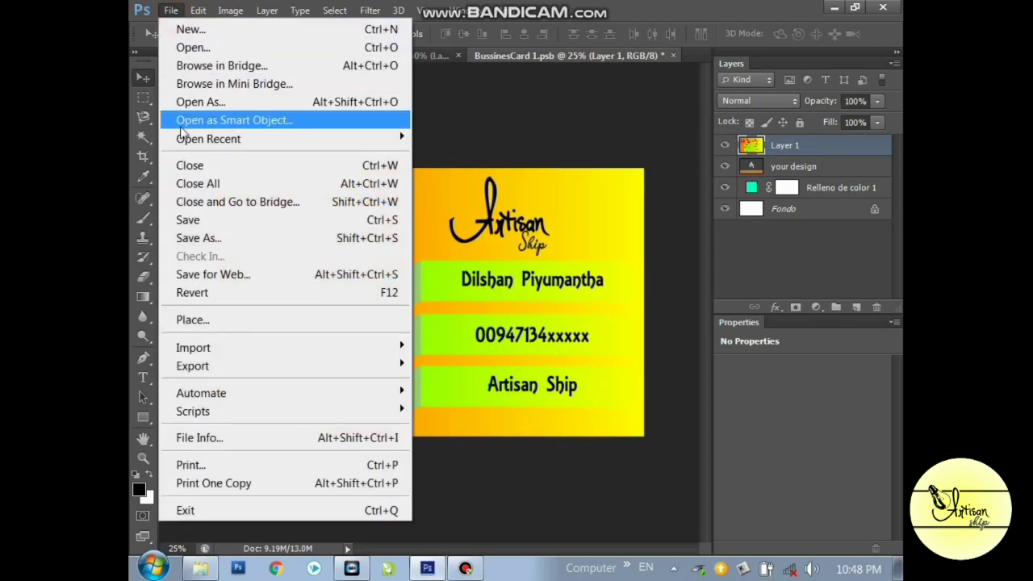
{"action": "left_click", "coordinate": [199, 217]}
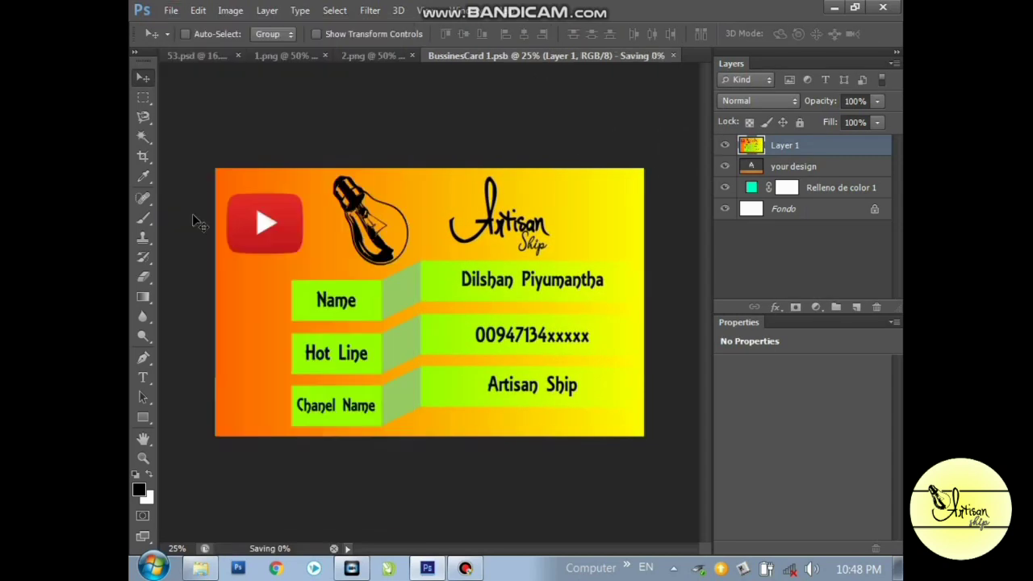
{"action": "left_click", "coordinate": [673, 55]}
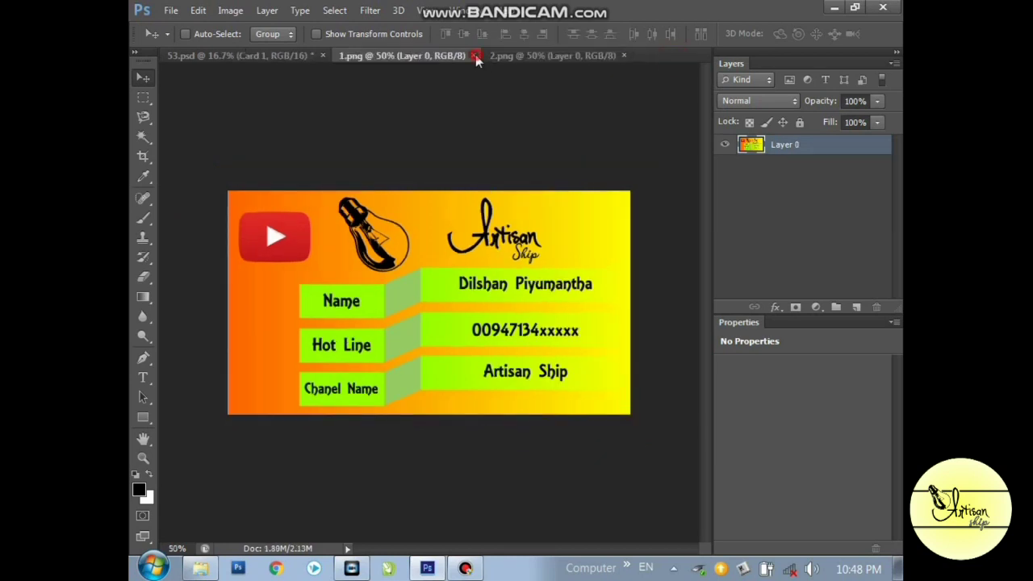
{"action": "left_click", "coordinate": [474, 56]}
{"action": "double_click", "coordinate": [764, 206]}
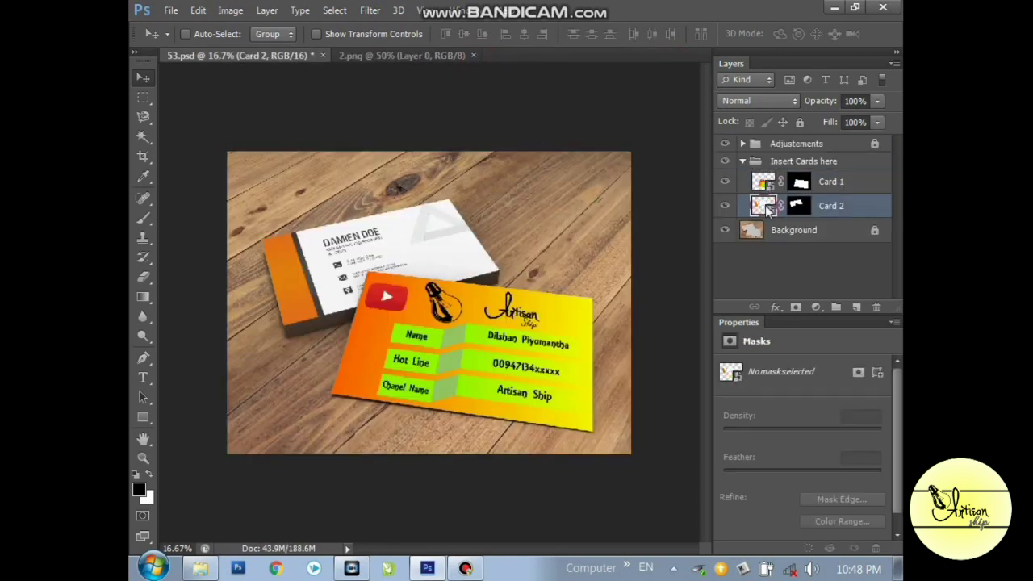
Drag the 2.png YouTube design into the Card 2 smart object and stretch it to fill.
{"action": "left_click", "coordinate": [559, 305]}
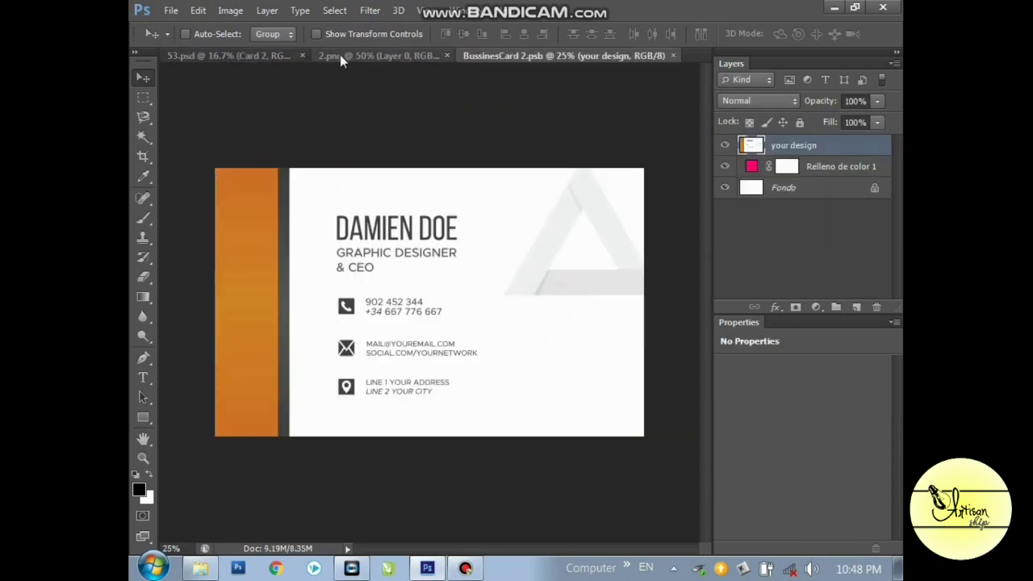
{"action": "left_click", "coordinate": [341, 56]}
{"action": "mouse_move", "coordinate": [394, 250]}
{"action": "left_mouse_down"}
{"action": "mouse_move", "coordinate": [554, 54]}
{"action": "mouse_move", "coordinate": [468, 223]}
{"action": "mouse_move", "coordinate": [340, 352]}
{"action": "left_mouse_up"}
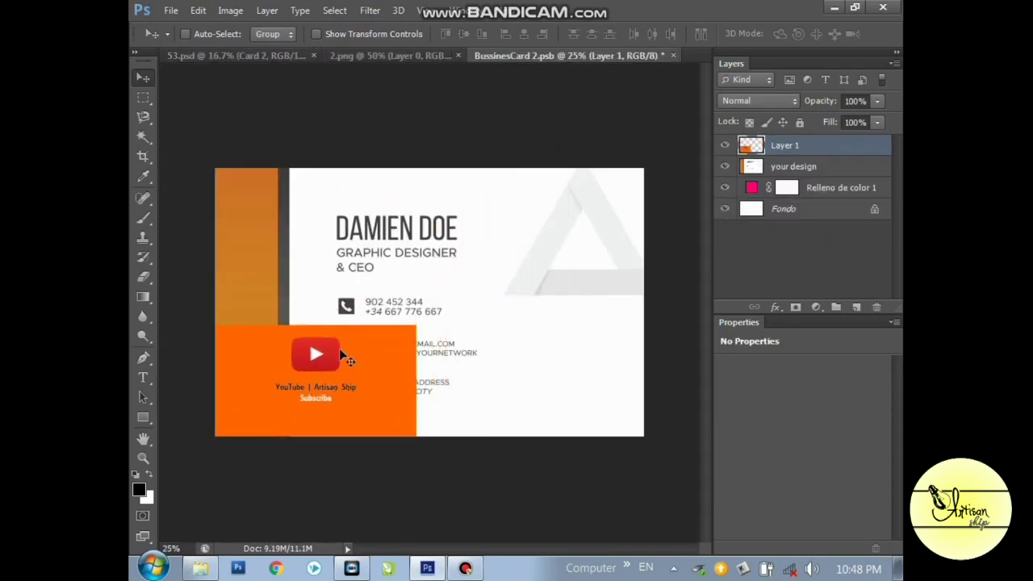
{"action": "key", "text": "ctrl+t"}
{"action": "mouse_move", "coordinate": [415, 323]}
{"action": "left_mouse_down"}
{"action": "mouse_move", "coordinate": [570, 173]}
{"action": "mouse_move", "coordinate": [644, 168]}
{"action": "left_mouse_up"}
{"action": "key", "text": "Return"}
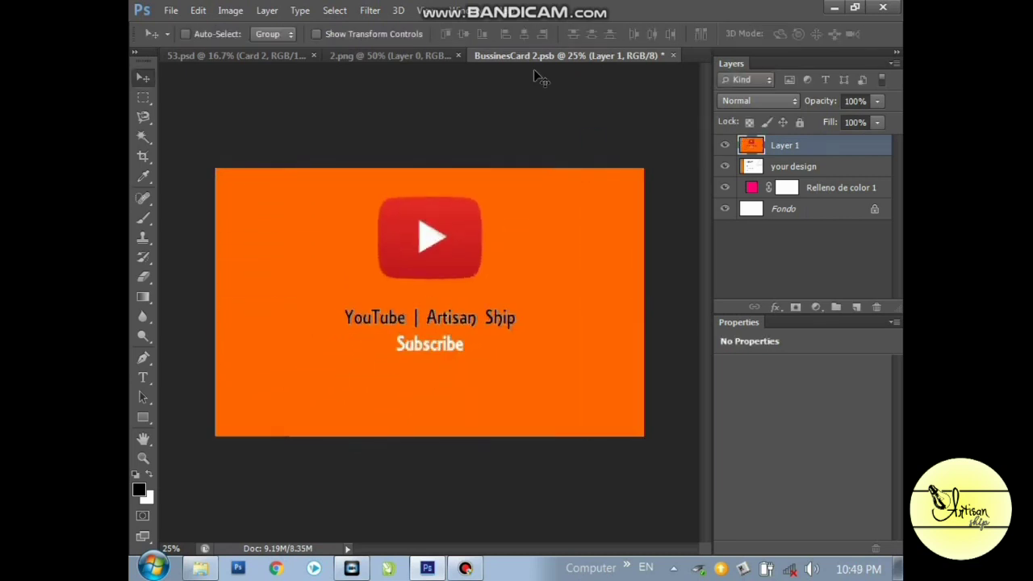
Save the Card 2 smart object, then close it and the 2.png document.
{"action": "left_click", "coordinate": [172, 10]}
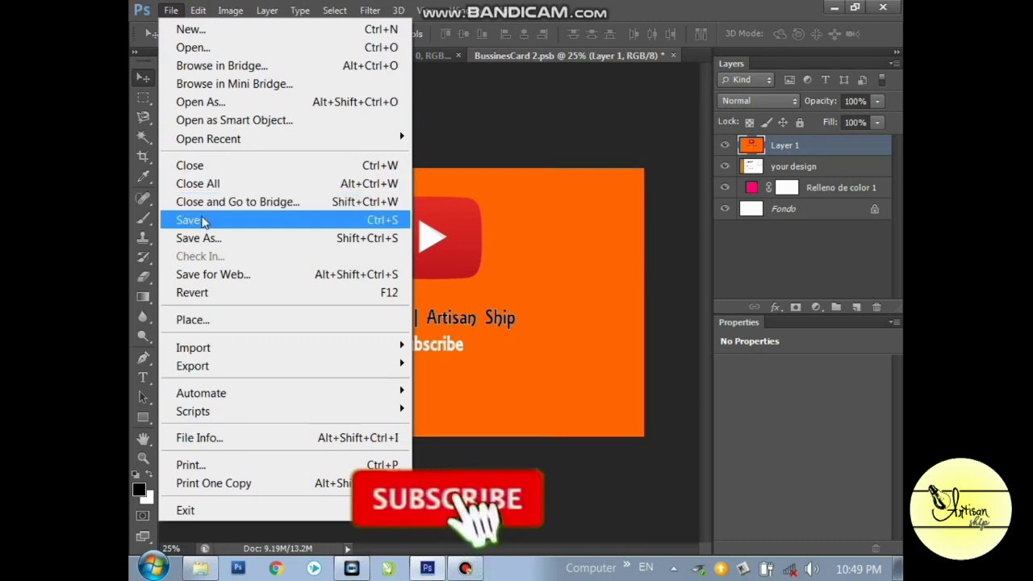
{"action": "left_click", "coordinate": [202, 218]}
{"action": "left_click", "coordinate": [635, 57]}
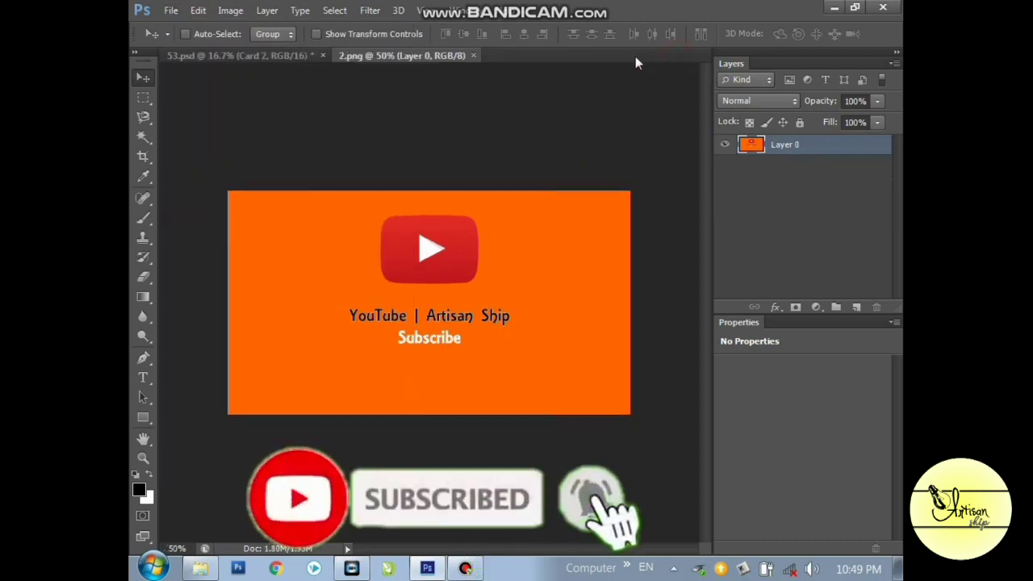
{"action": "left_click", "coordinate": [475, 56]}
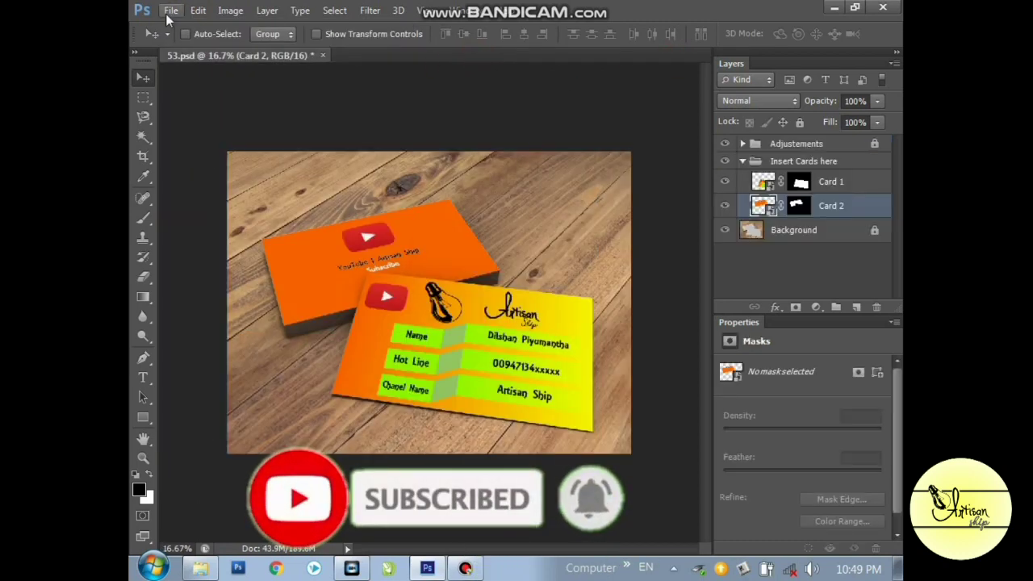
Save the mockup as PNG over 53.png in Desktop's Visiting card folder, accepting the PNG options.
{"action": "left_click", "coordinate": [170, 10]}
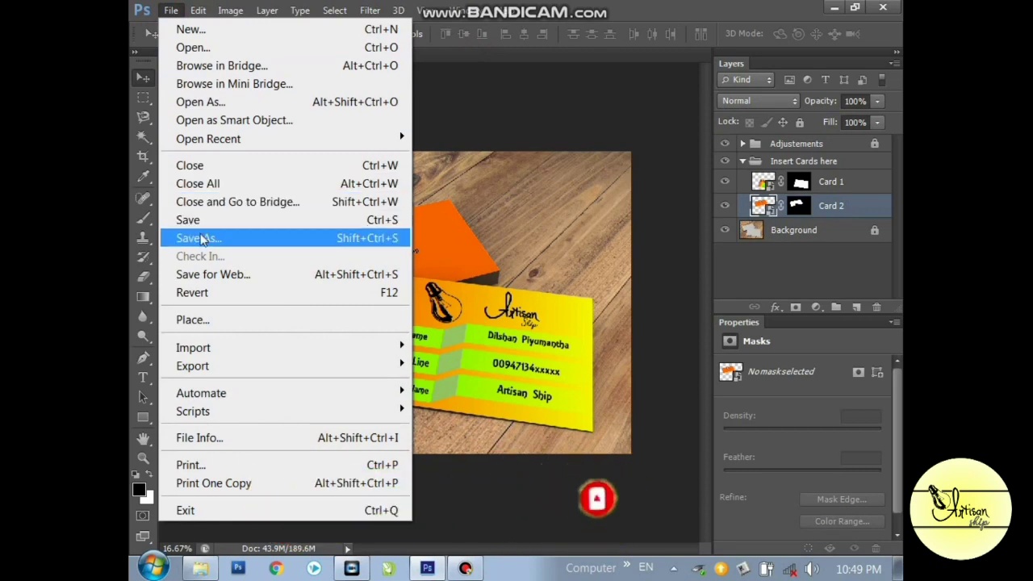
{"action": "left_click", "coordinate": [200, 238]}
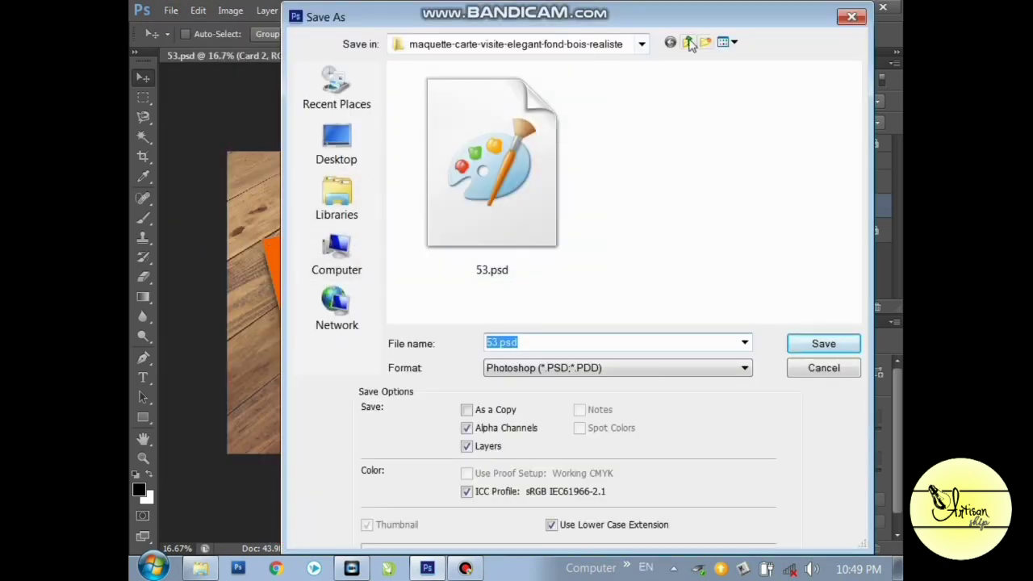
{"action": "left_click", "coordinate": [688, 42]}
{"action": "left_click", "coordinate": [688, 42]}
{"action": "left_click", "coordinate": [318, 161]}
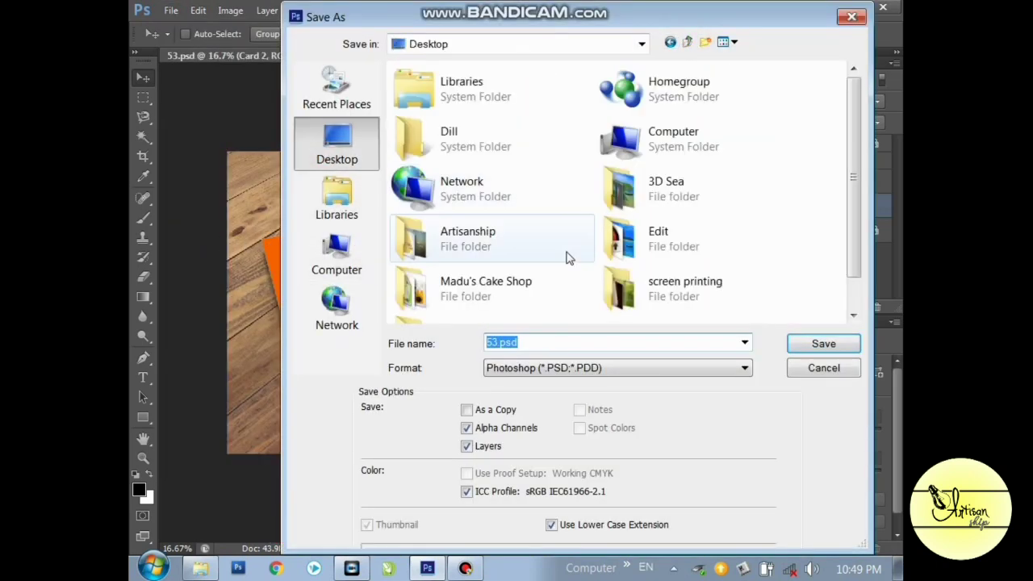
{"action": "scroll", "coordinate": [781, 289], "scroll_direction": "down", "scroll_amount": 1}
{"action": "double_click", "coordinate": [438, 300]}
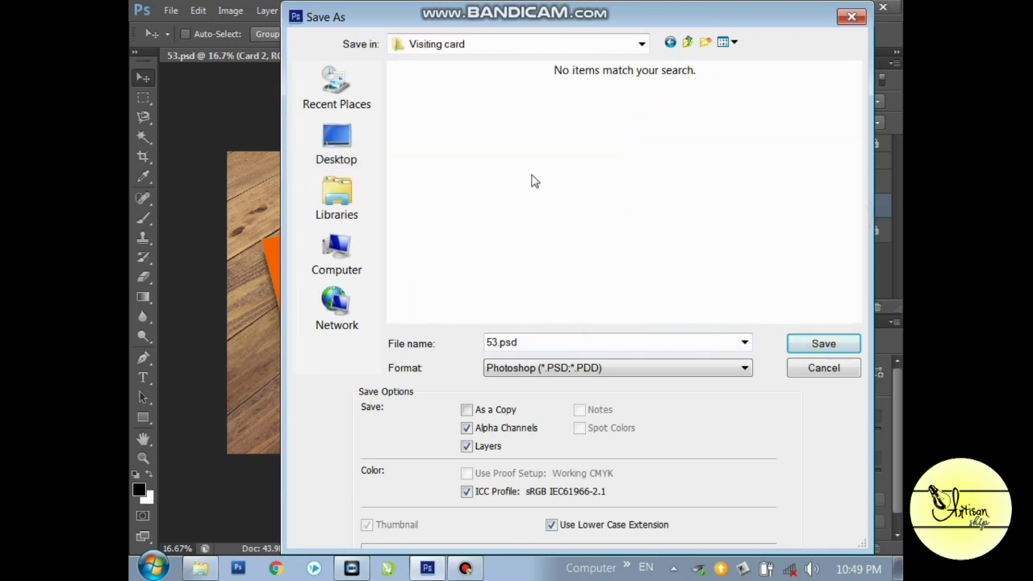
{"action": "left_click", "coordinate": [538, 368]}
{"action": "left_click", "coordinate": [539, 517]}
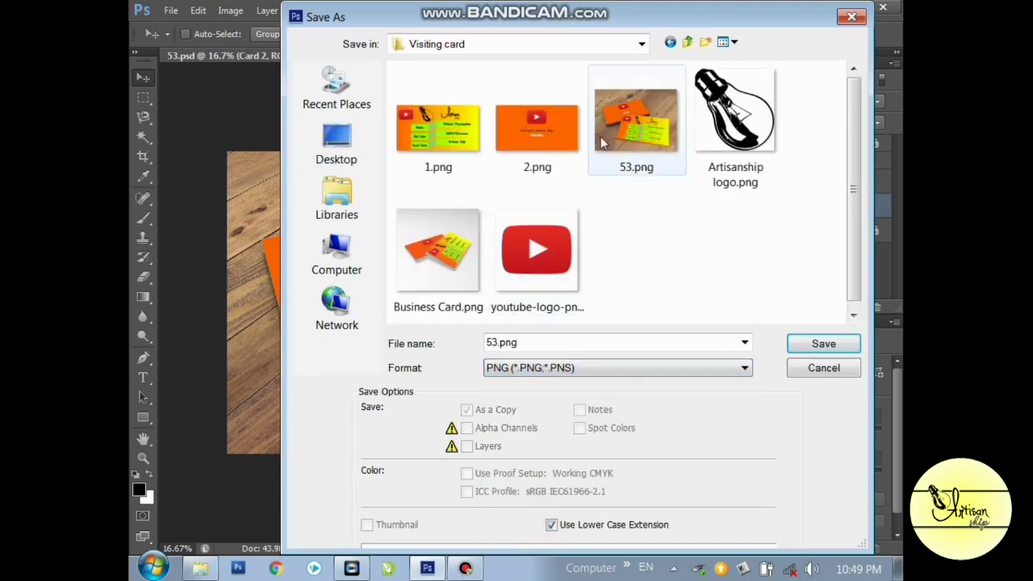
{"action": "double_click", "coordinate": [626, 113]}
{"action": "left_click", "coordinate": [484, 229]}
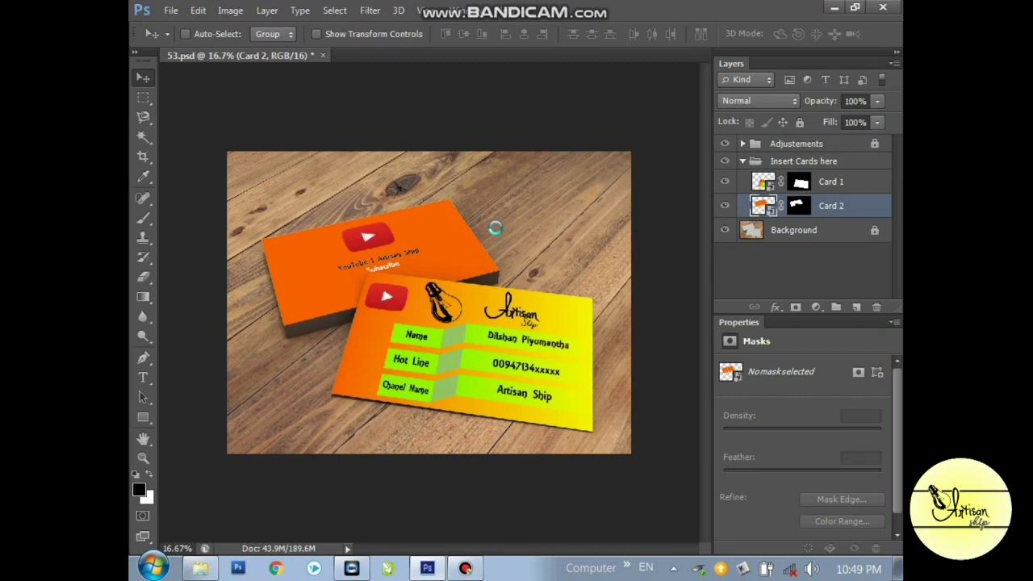
{"action": "left_click", "coordinate": [560, 176]}
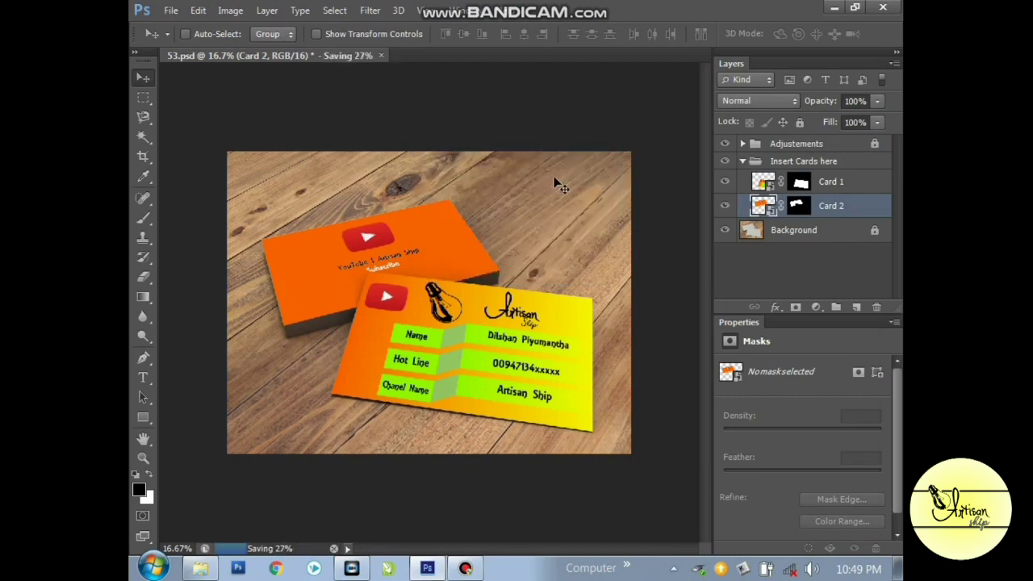